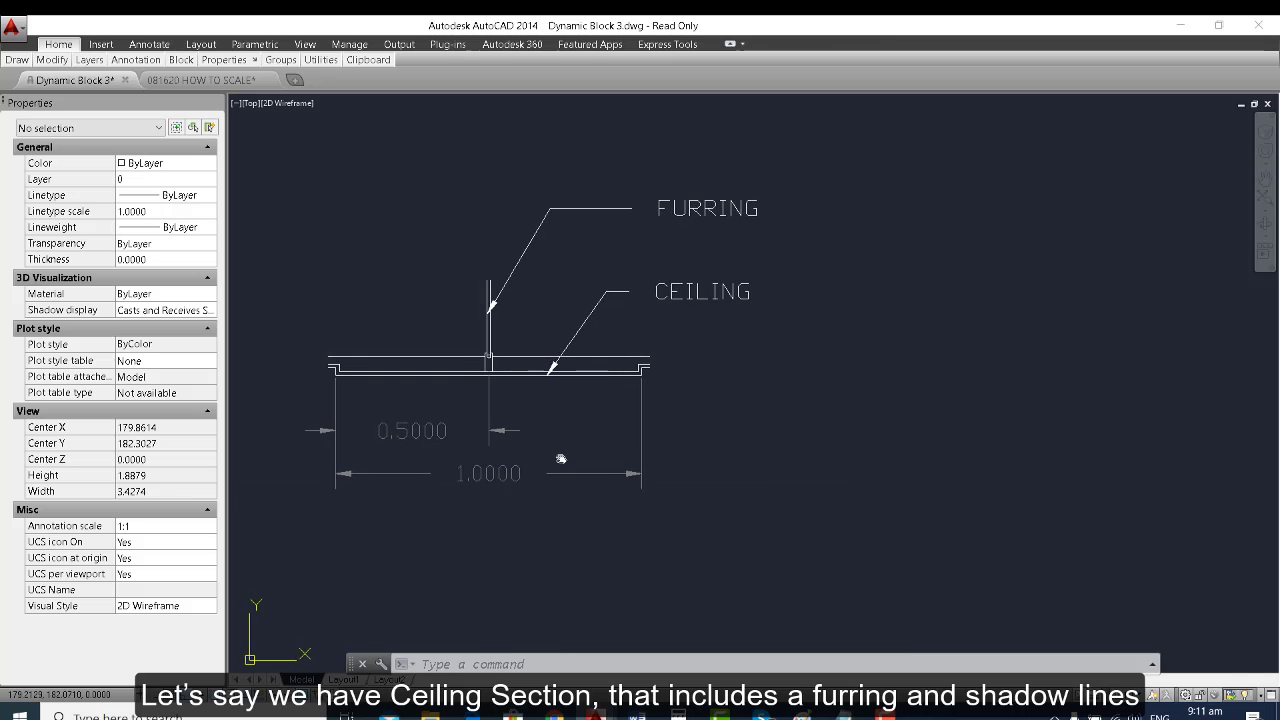
# Examine the ceiling section drawing, including the furring, the shadow-line ends and the dimensions.
pyautogui.moveTo(634, 441); pyautogui.dragTo(639, 444, button='middle')
pyautogui.moveTo(641, 560); pyautogui.dragTo(635, 564, button='middle')
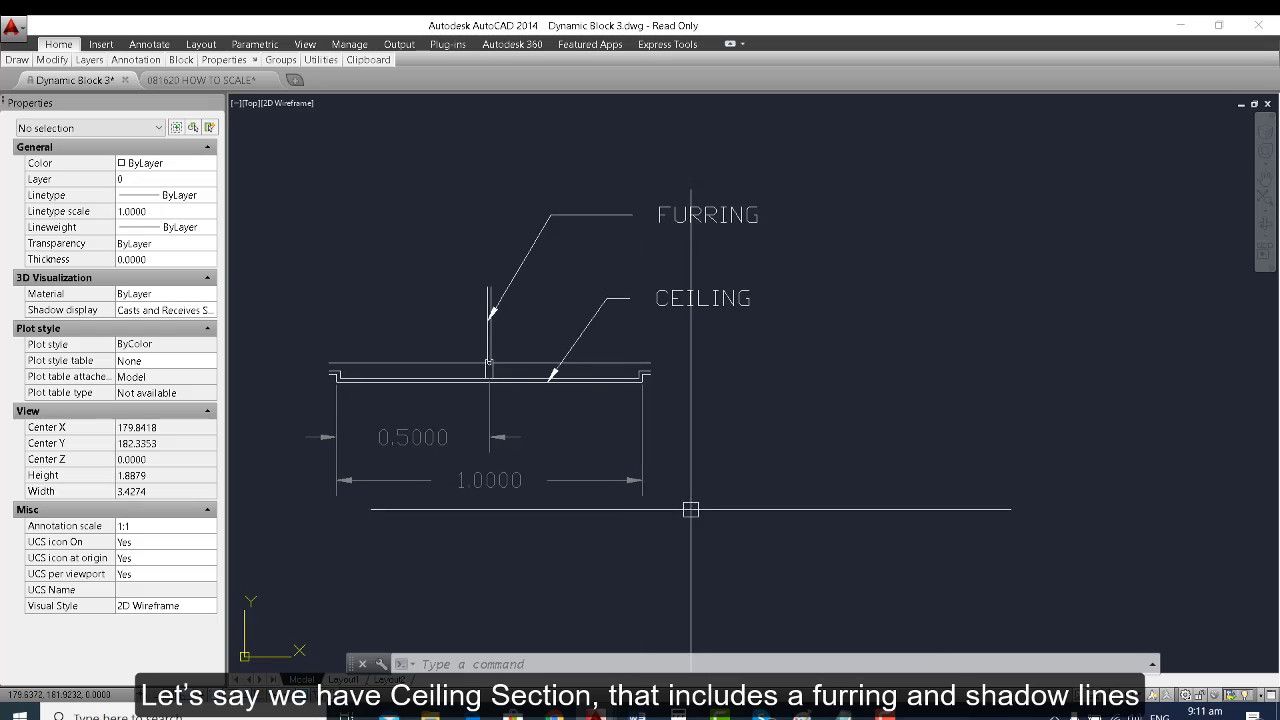
pyautogui.moveTo(691, 509); pyautogui.dragTo(702, 507, button='middle')
pyautogui.moveTo(558, 509); pyautogui.dragTo(505, 499, button='middle')
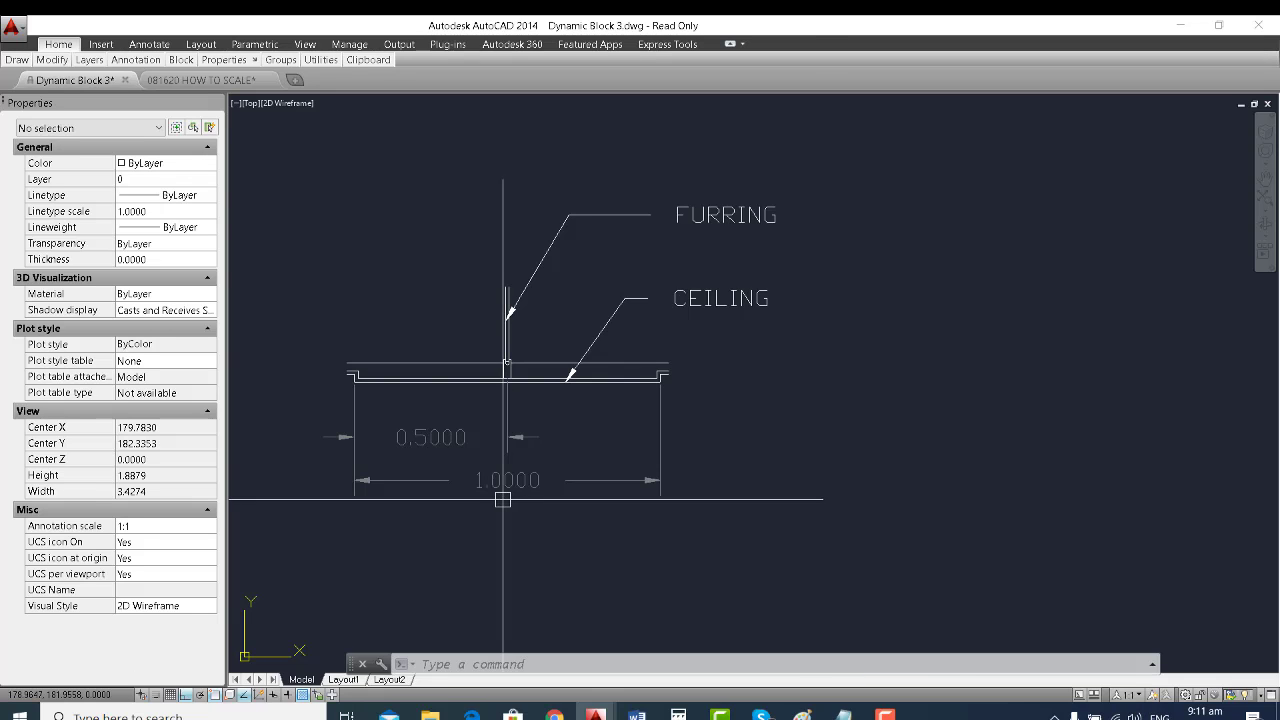
pyautogui.scroll(5, 503, 499)
pyautogui.scroll(-3, 660, 486)
pyautogui.moveTo(660, 486); pyautogui.dragTo(655, 505, button='middle')
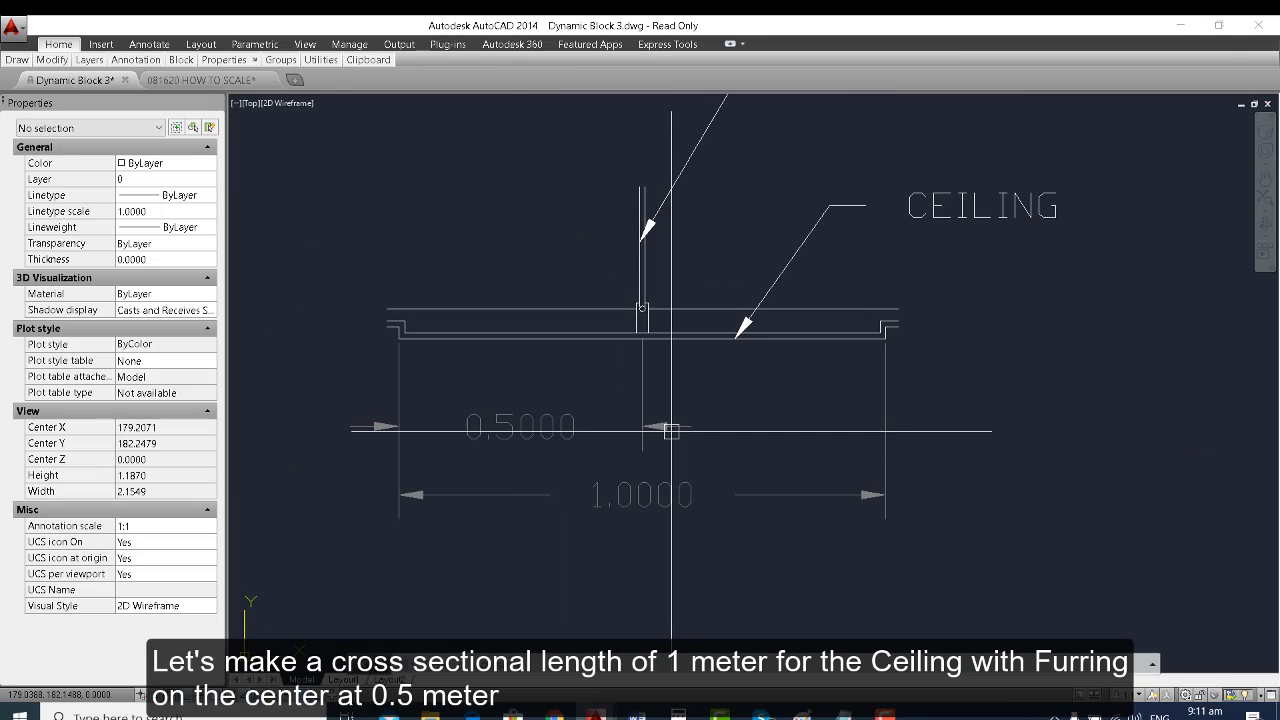
pyautogui.moveTo(797, 361); pyautogui.dragTo(777, 365, button='middle')
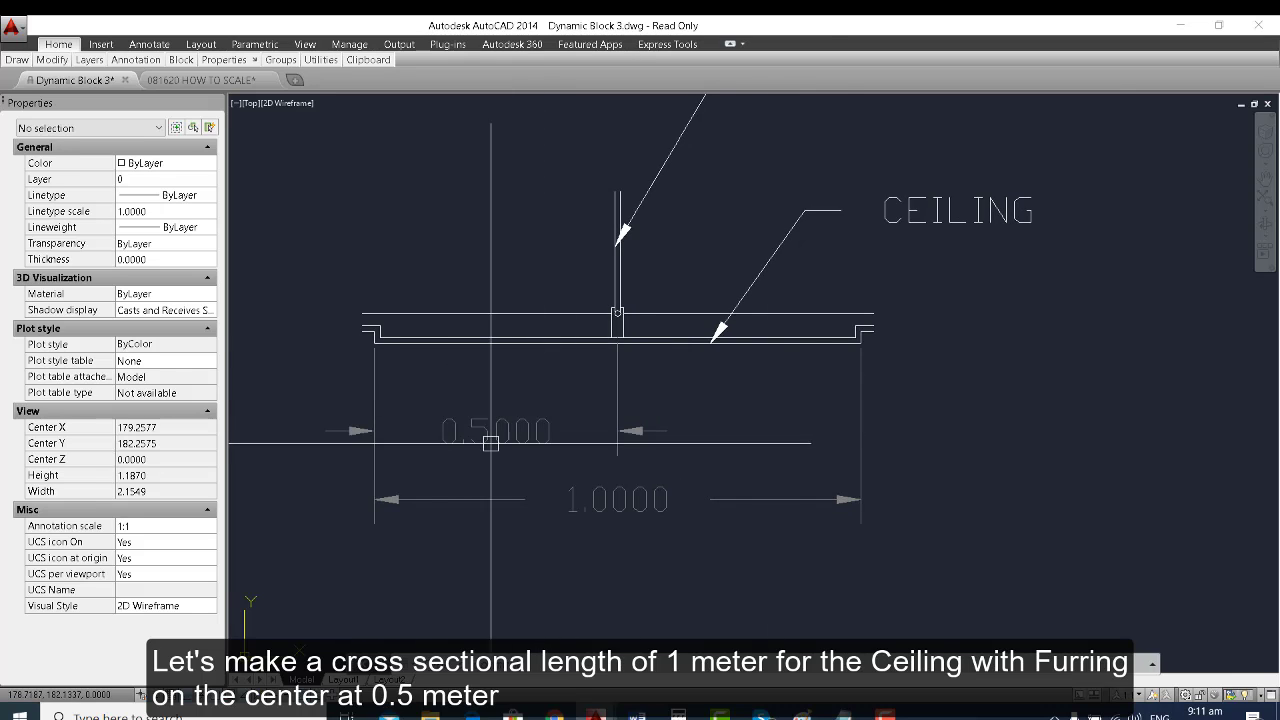
pyautogui.scroll(2, 463, 440)
pyautogui.scroll(-2, 542, 430)
pyautogui.moveTo(566, 423); pyautogui.dragTo(568, 411, button='middle')
pyautogui.moveTo(625, 379)
pyautogui.mouseDown(button='middle')
pyautogui.moveTo(600, 387)
pyautogui.moveTo(663, 380)
pyautogui.moveTo(613, 407)
pyautogui.mouseUp(button='middle')
pyautogui.scroll(-3, 600, 387)
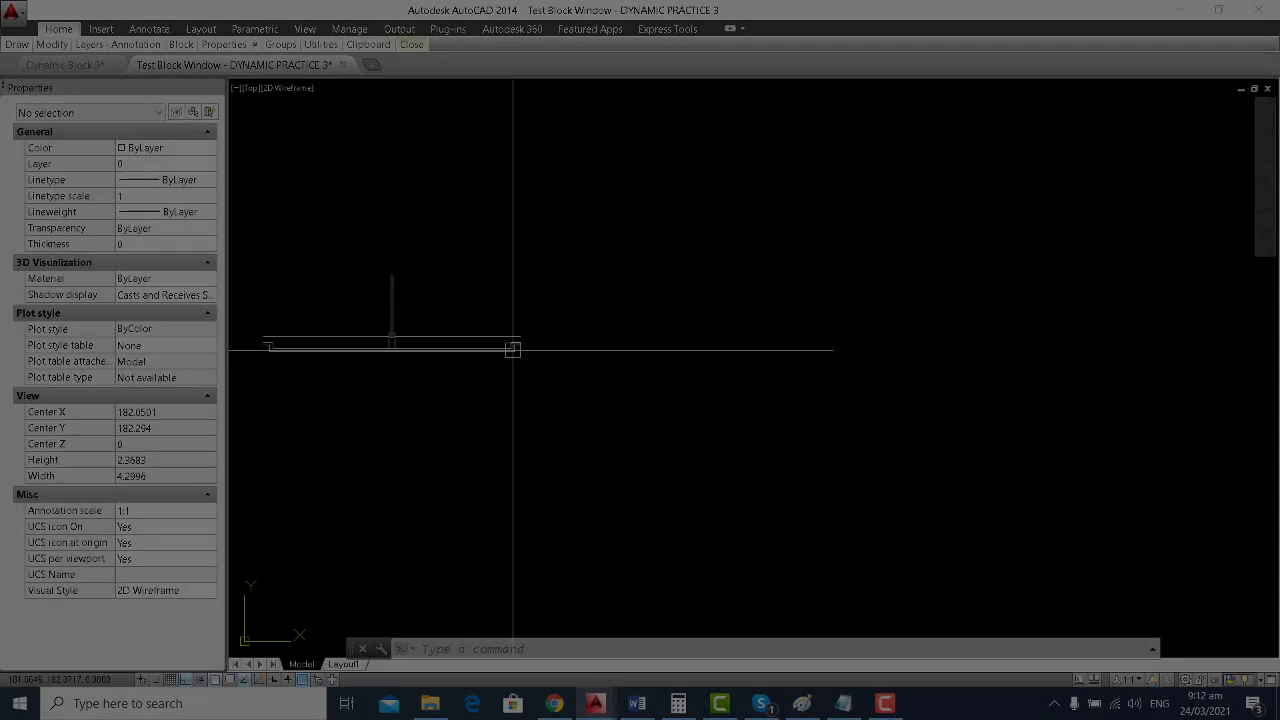
# Try stretching the test ceiling block horizontally from its end grip to preview how the furrings array along it.
pyautogui.click(511, 343)
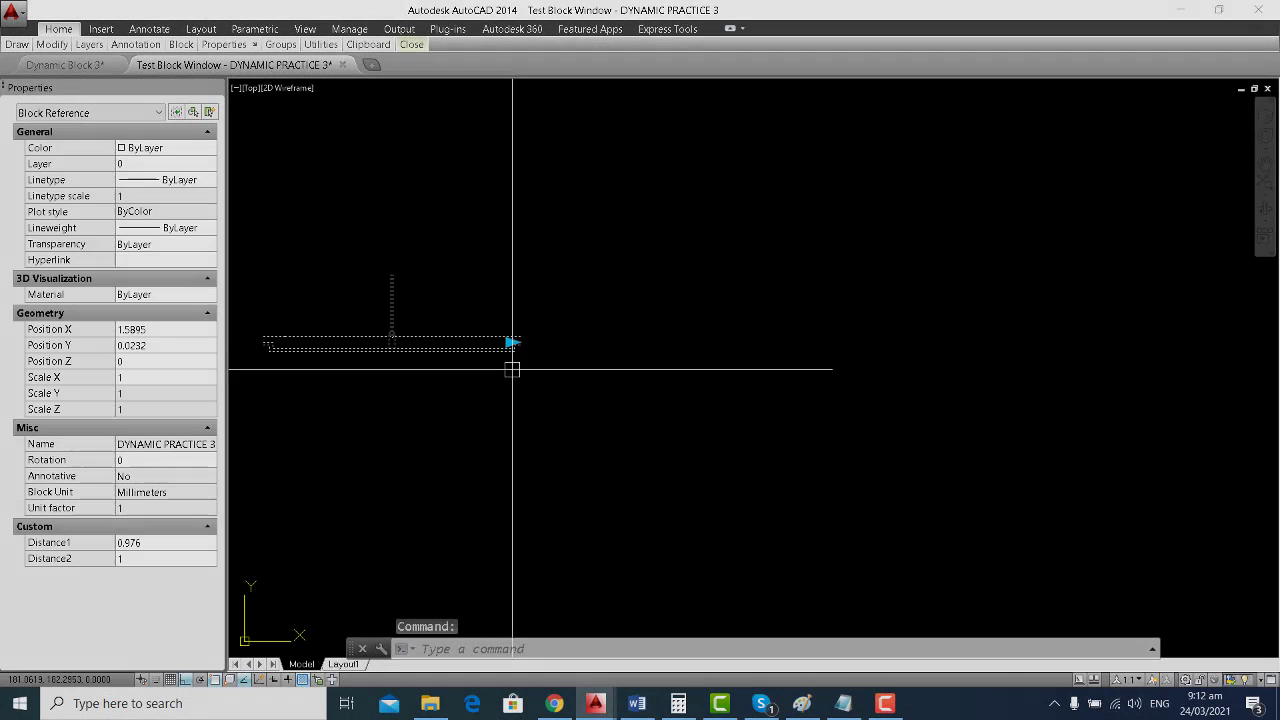
pyautogui.click(511, 343)
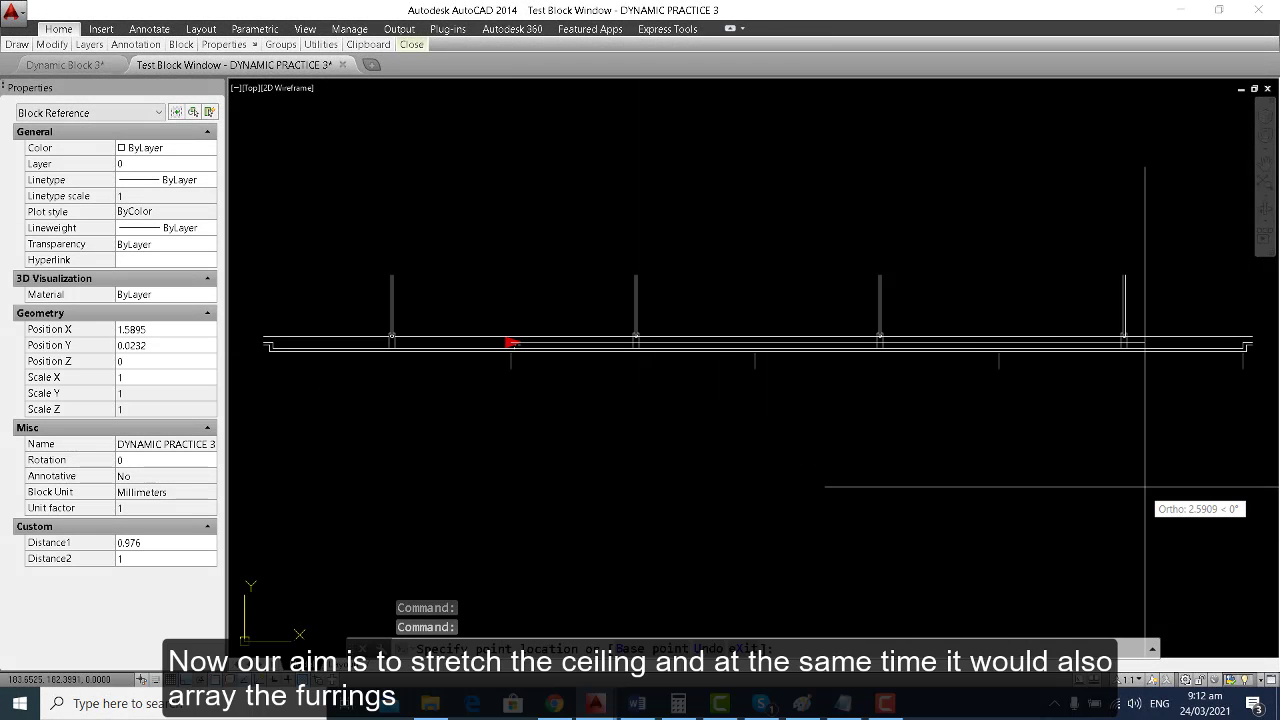
pyautogui.scroll(-1, 783, 416)
pyautogui.moveTo(994, 442); pyautogui.dragTo(837, 427, button='middle')
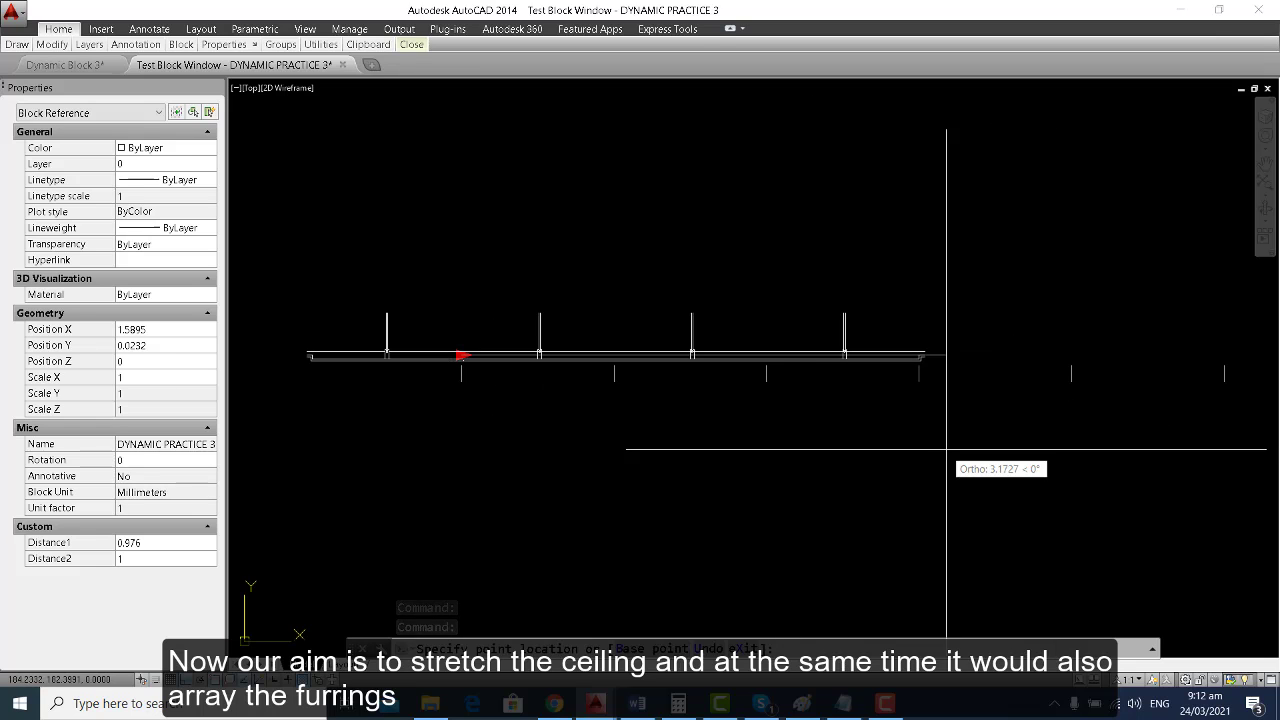
pyautogui.press('Escape')
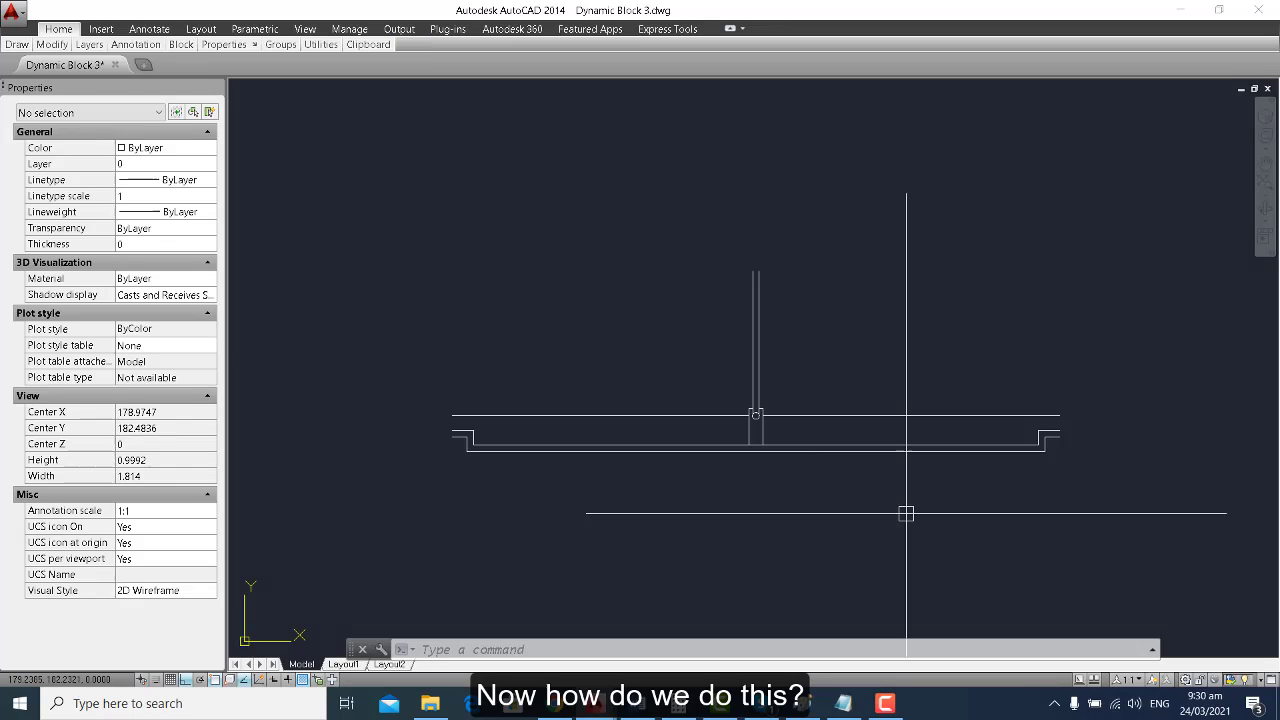
pyautogui.click(791, 450)
pyautogui.press('Escape')
pyautogui.press('Escape')
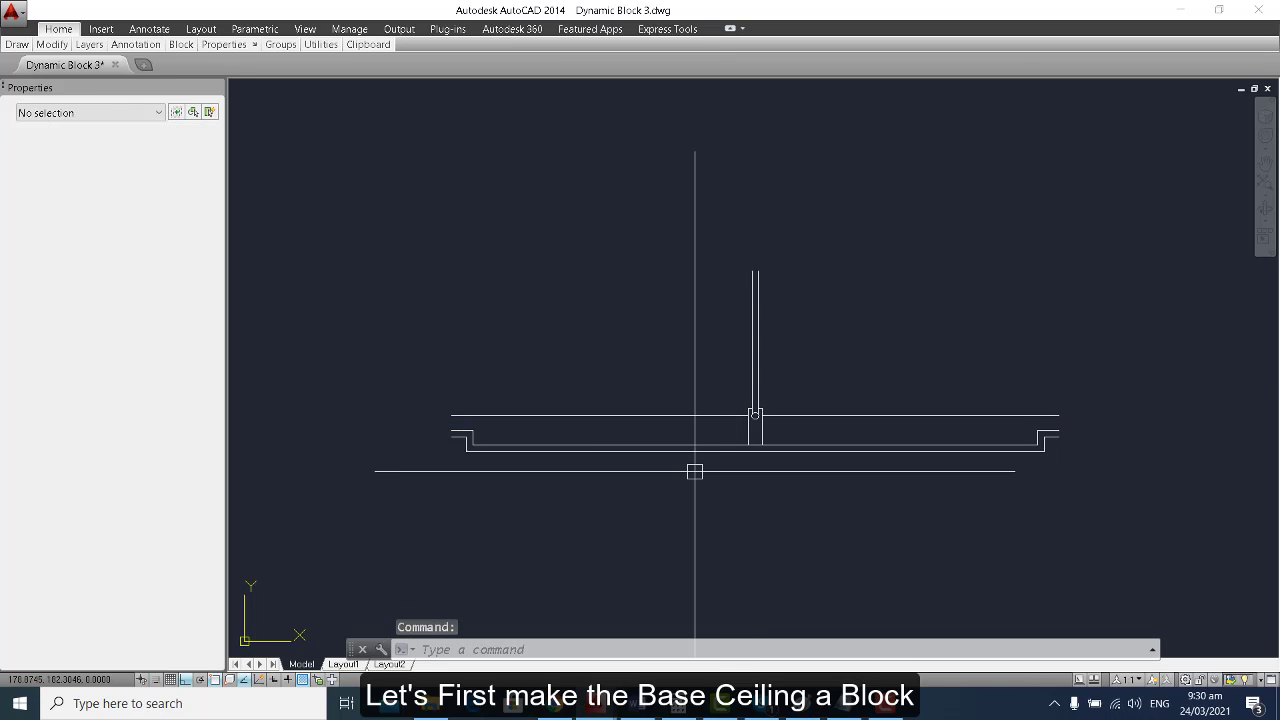
# Create a block named CEILING SECTION from the whole ceiling and furring section and open it in the block editor.
pyautogui.scroll(2, 693, 471)
pyautogui.write('B')
pyautogui.press('Return')
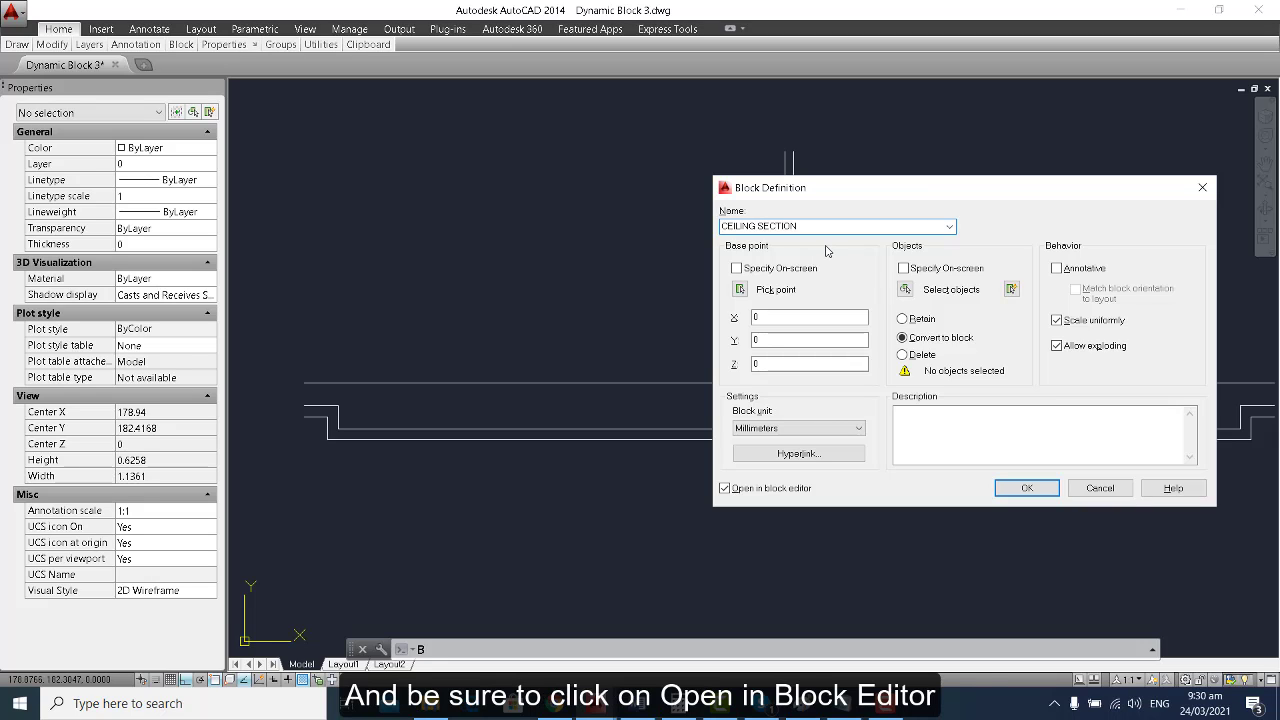
pyautogui.click(905, 290)
pyautogui.scroll(-4, 430, 328)
pyautogui.click(367, 243)
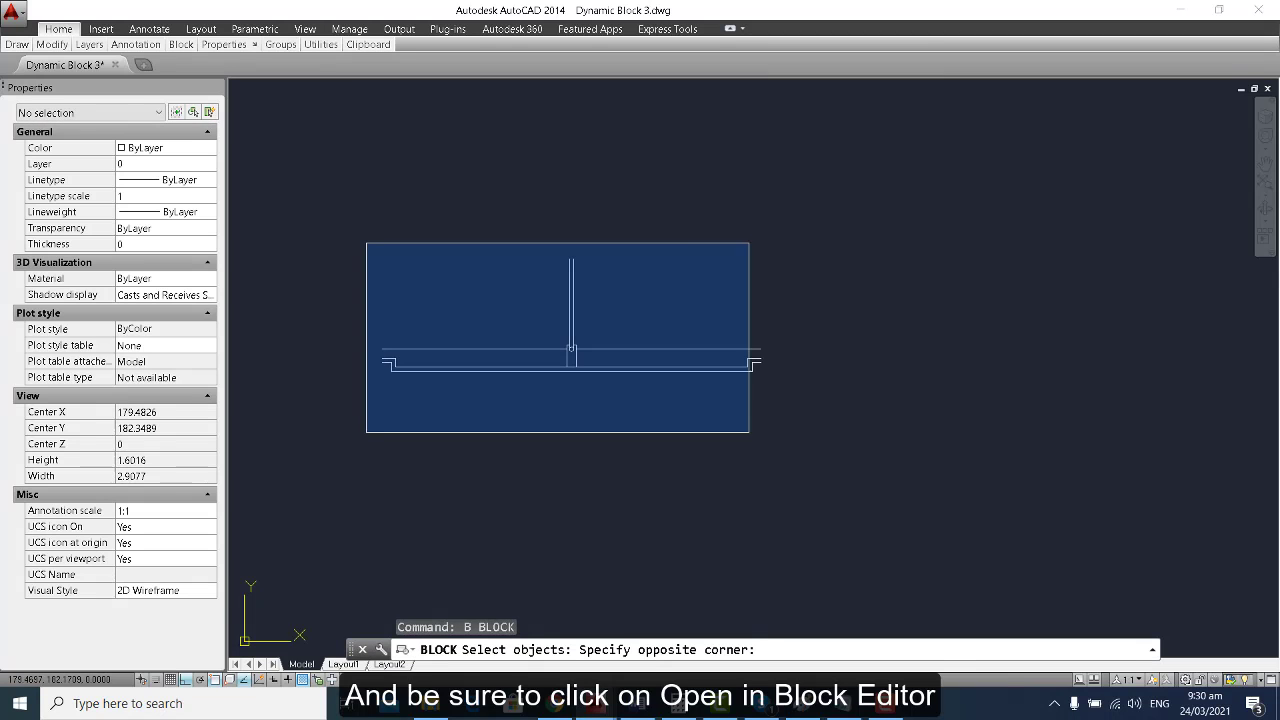
pyautogui.click(858, 440)
pyautogui.press('Return')
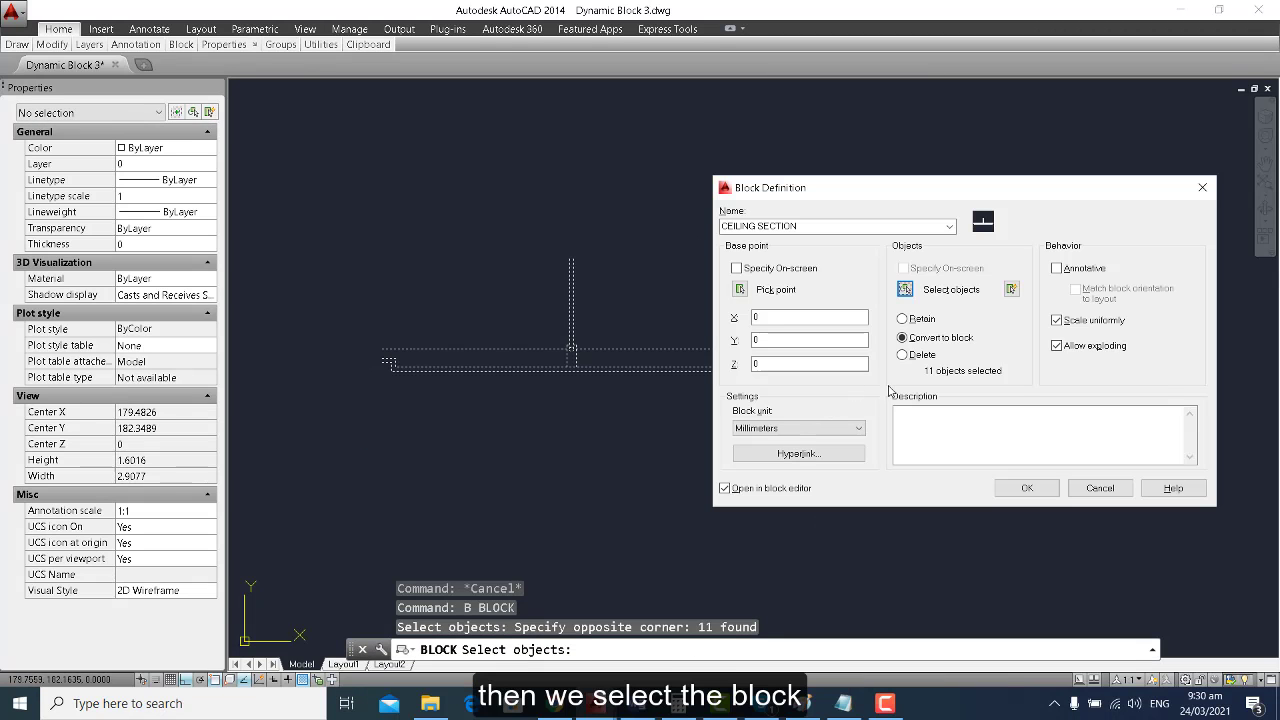
pyautogui.click(1027, 489)
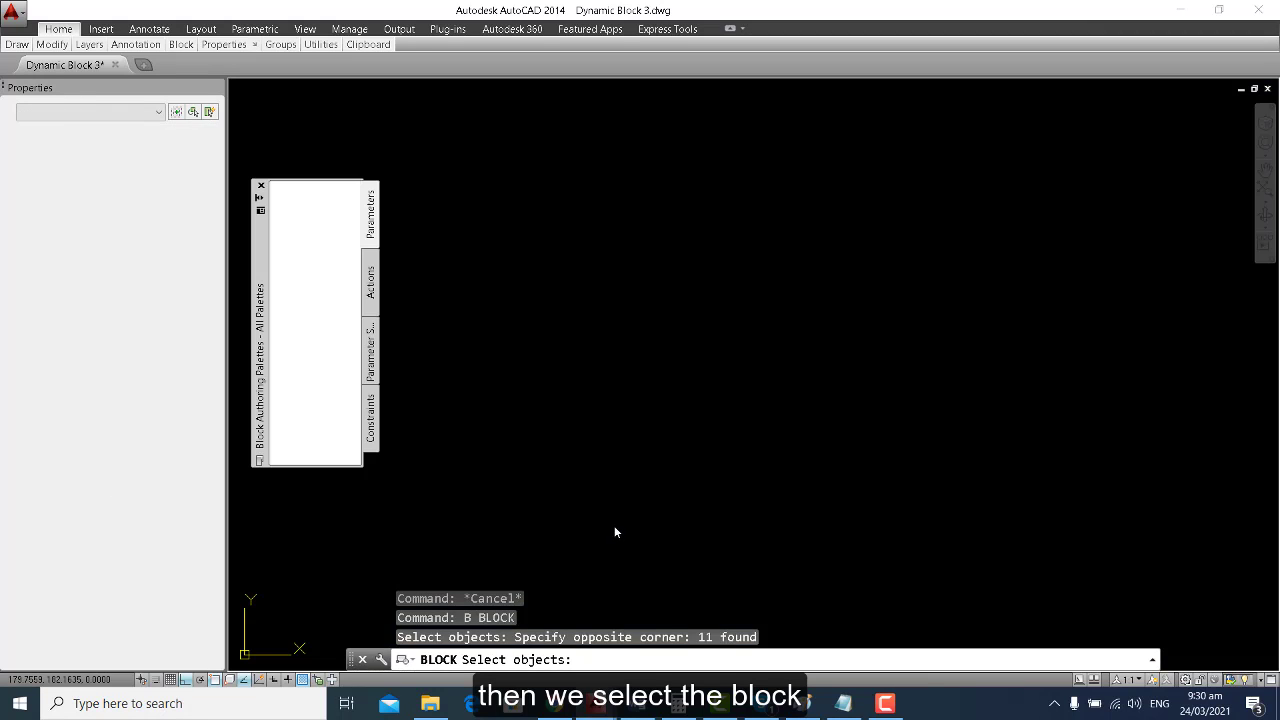
pyautogui.scroll(2, 643, 390)
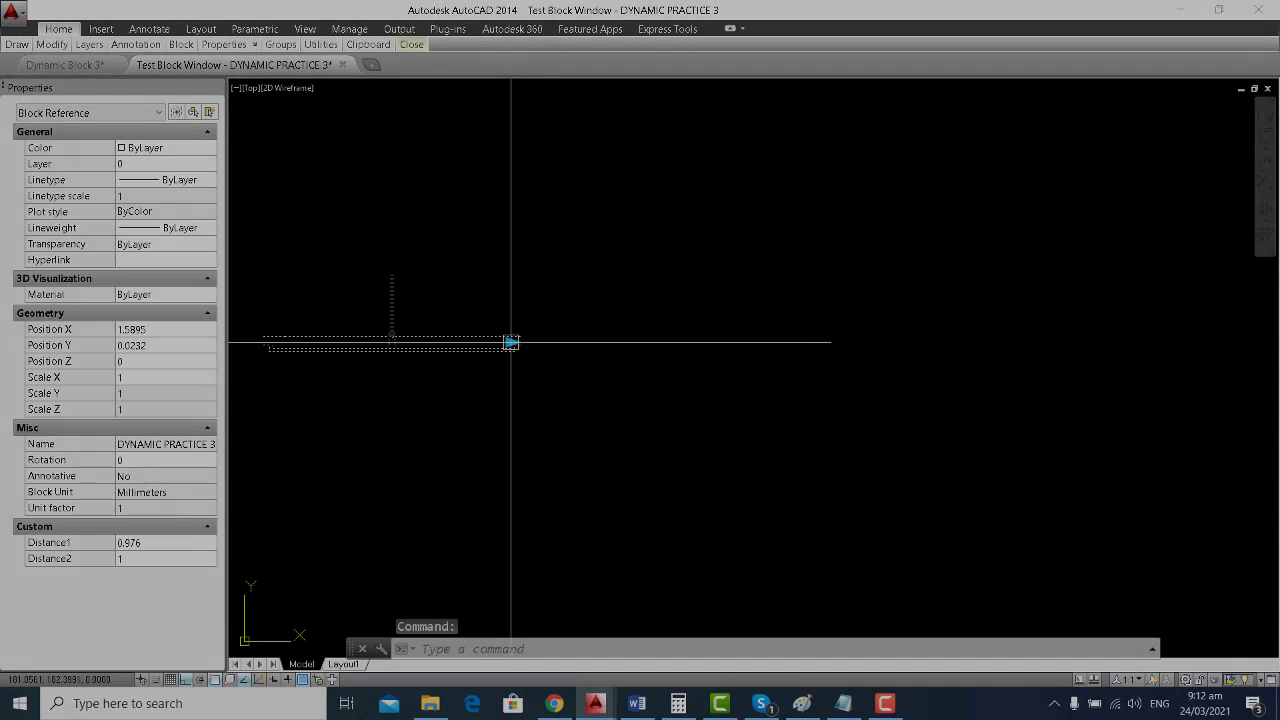
# Stretch the test block's end grip horizontally by about 3.8 to demonstrate the lengthening ceiling with repeated furrings.
pyautogui.click(511, 342)
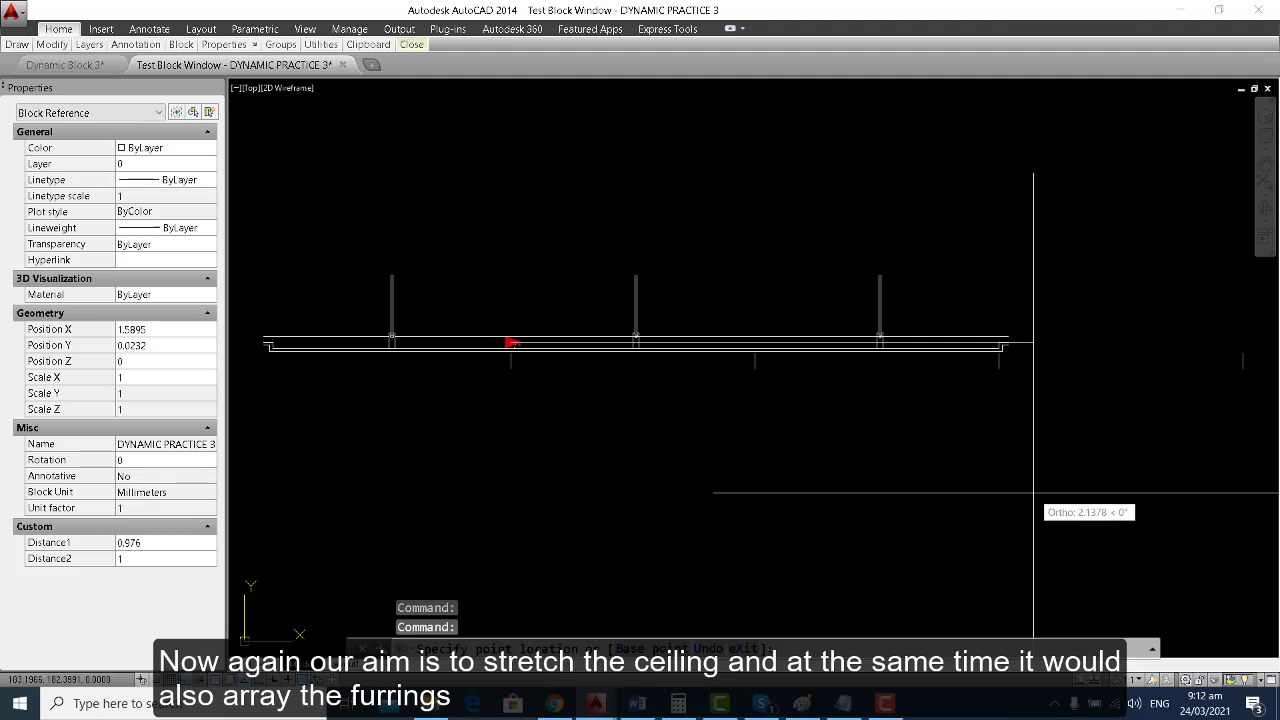
pyautogui.scroll(-2, 783, 414)
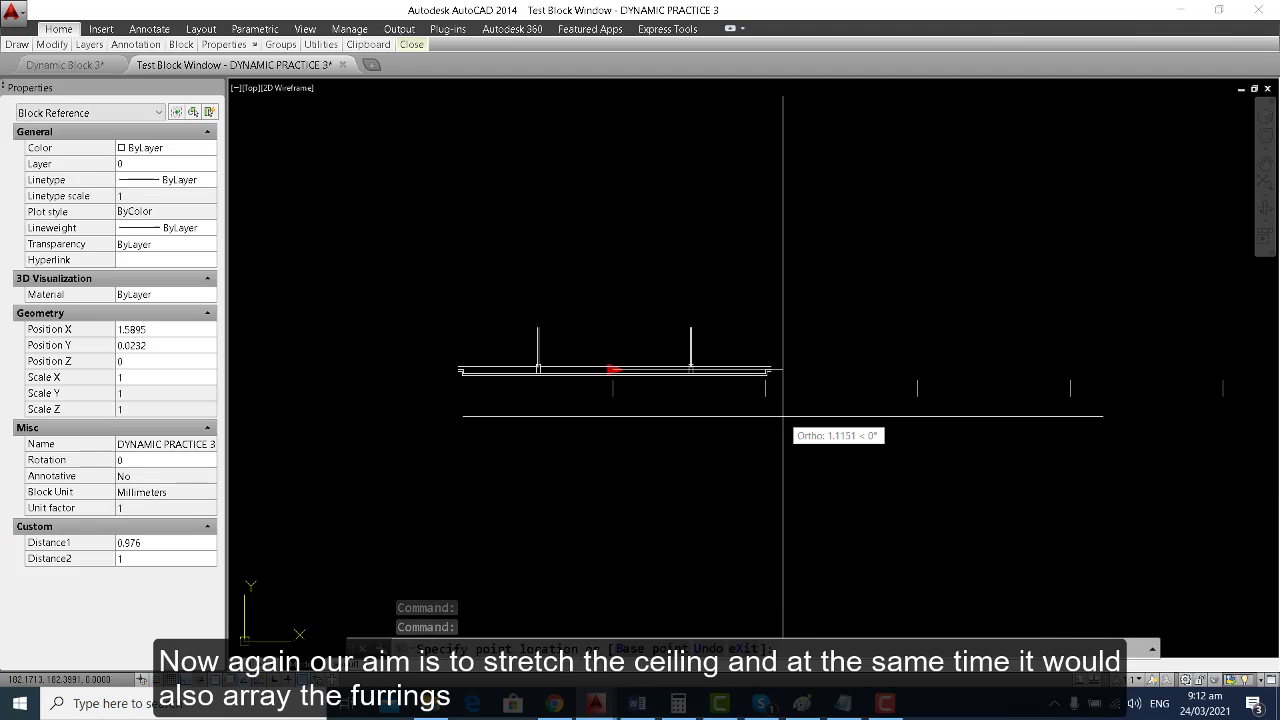
pyautogui.moveTo(993, 442); pyautogui.dragTo(771, 420, button='middle')
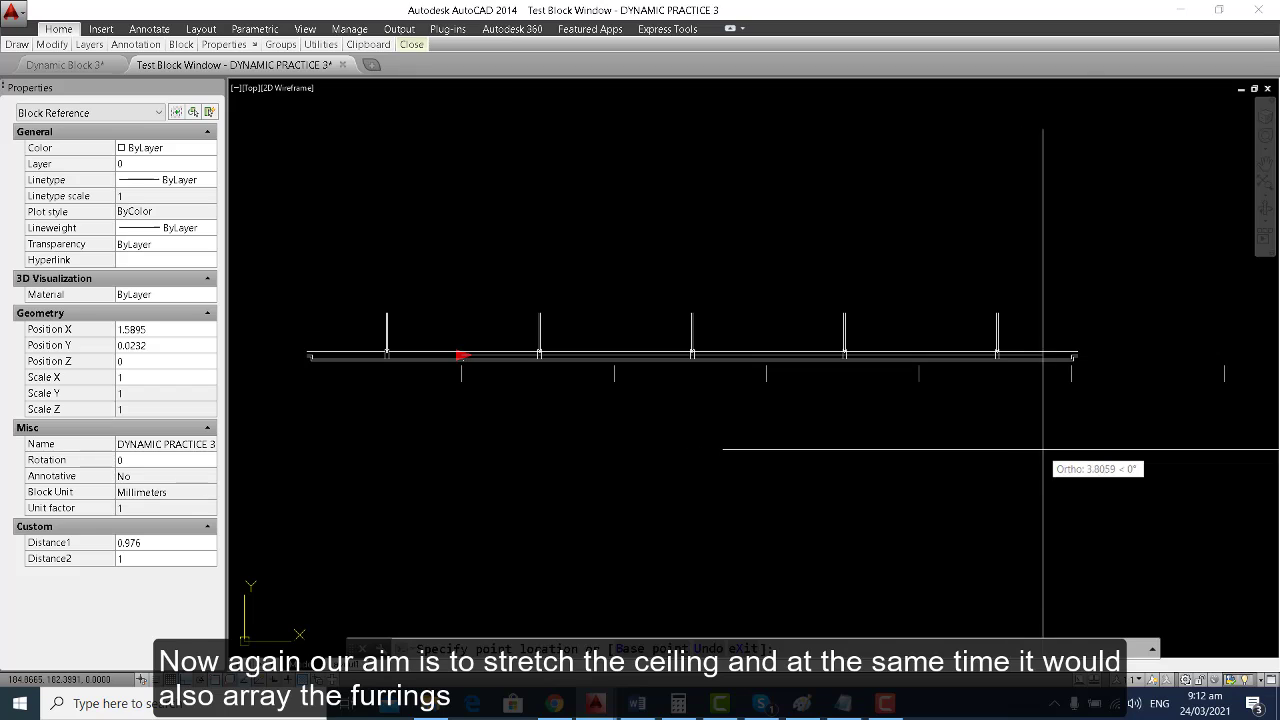
pyautogui.click(1043, 448)
pyautogui.press('Escape')
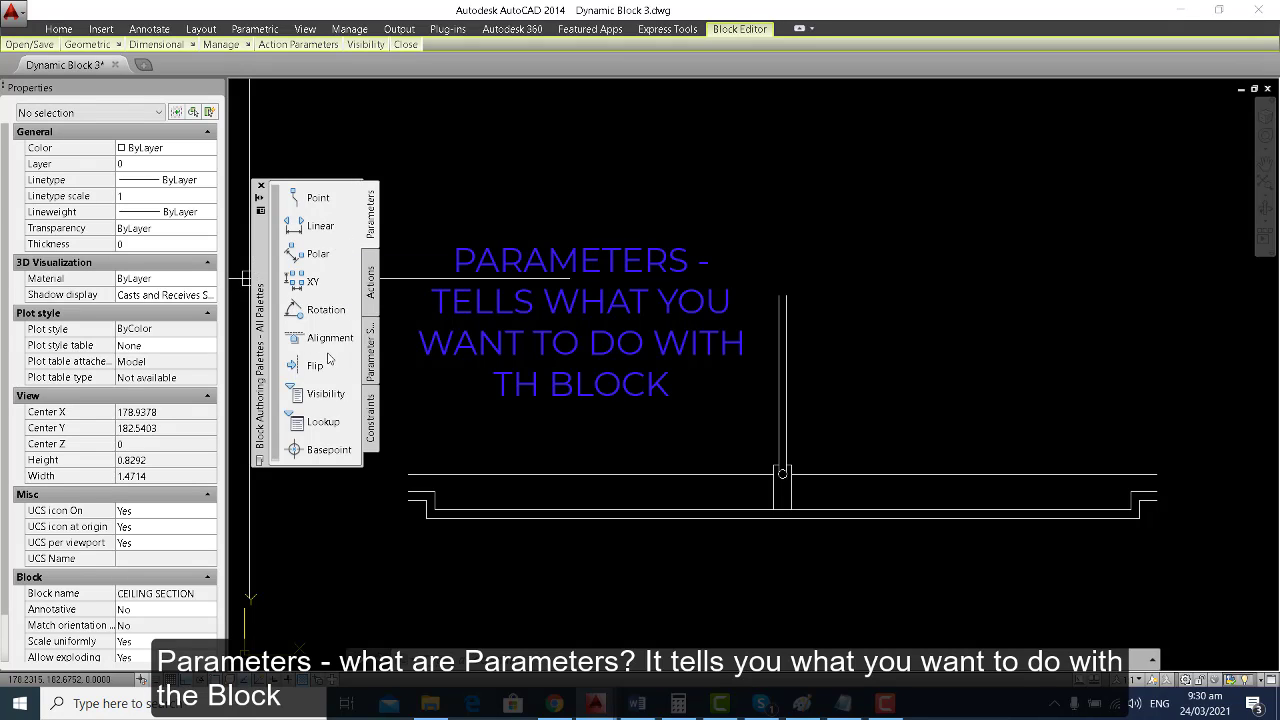
# Review the actions and parameter sets available for authoring the dynamic block.
pyautogui.click(372, 290)
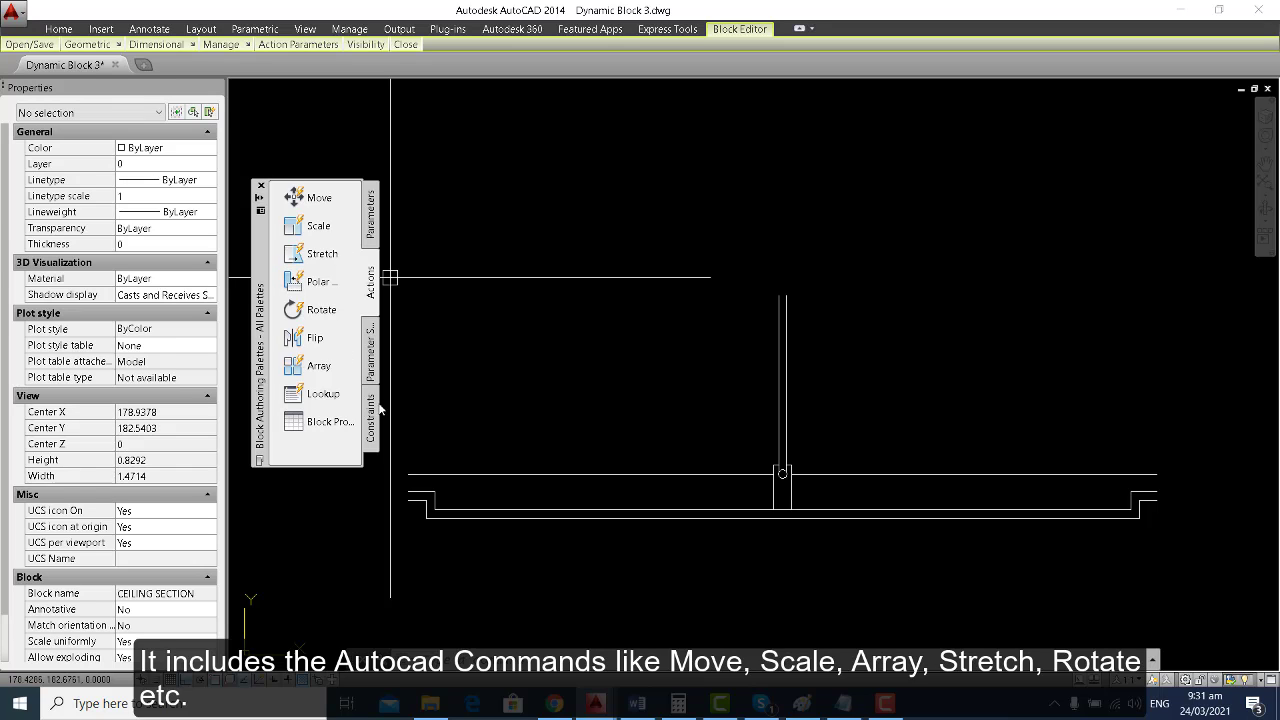
pyautogui.click(371, 372)
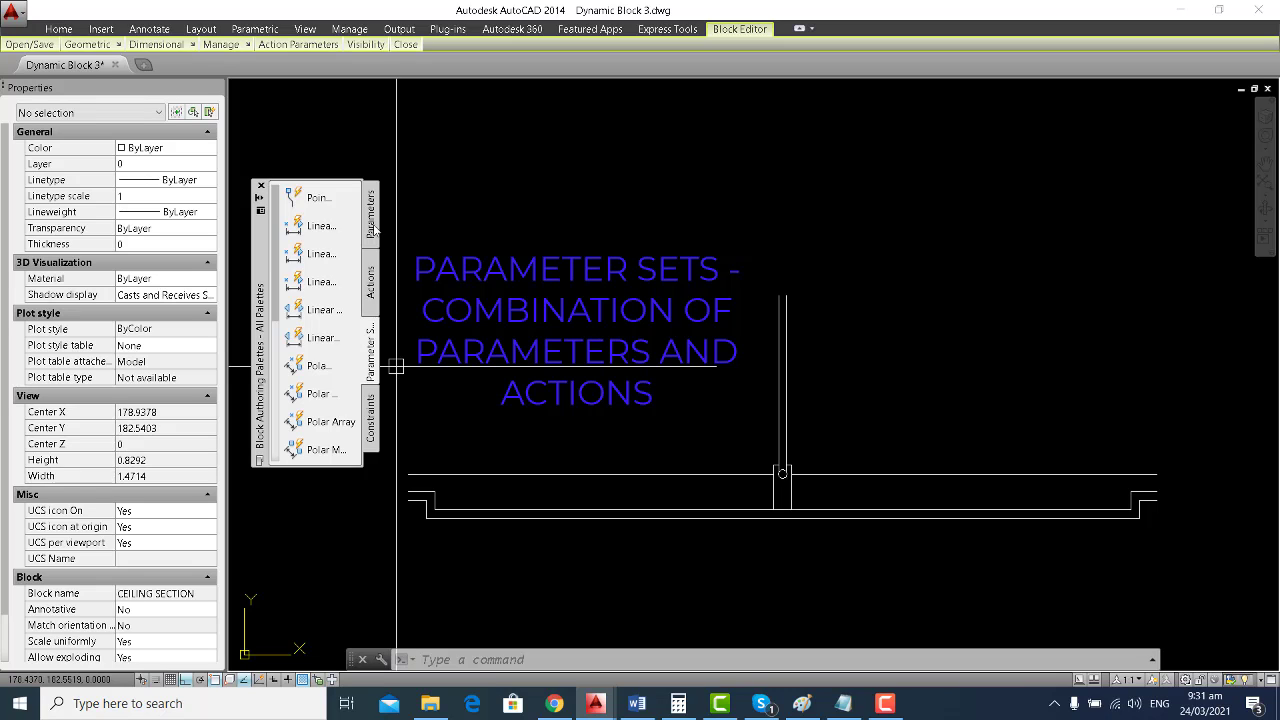
pyautogui.moveTo(600, 455); pyautogui.dragTo(605, 453, button='middle')
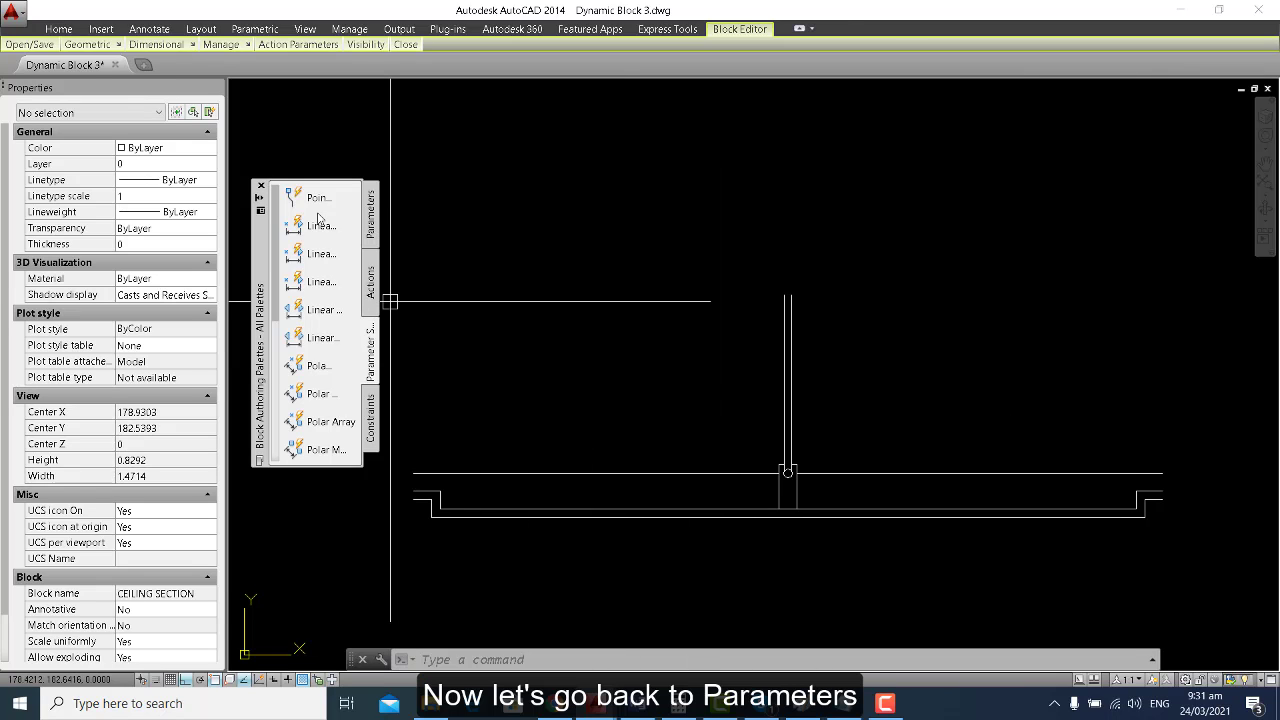
# Add a linear parameter between the inner shadow-line corners at both ends of the ceiling, with its label above the furring.
pyautogui.click(371, 215)
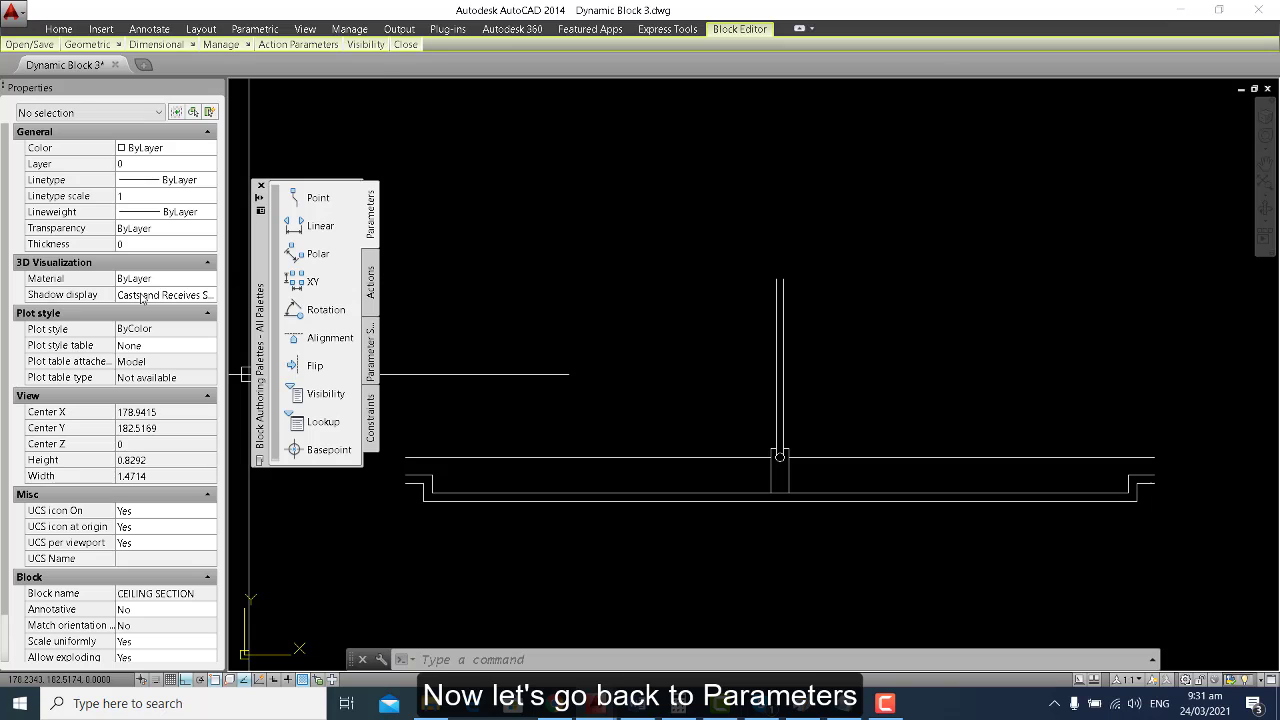
pyautogui.click(296, 228)
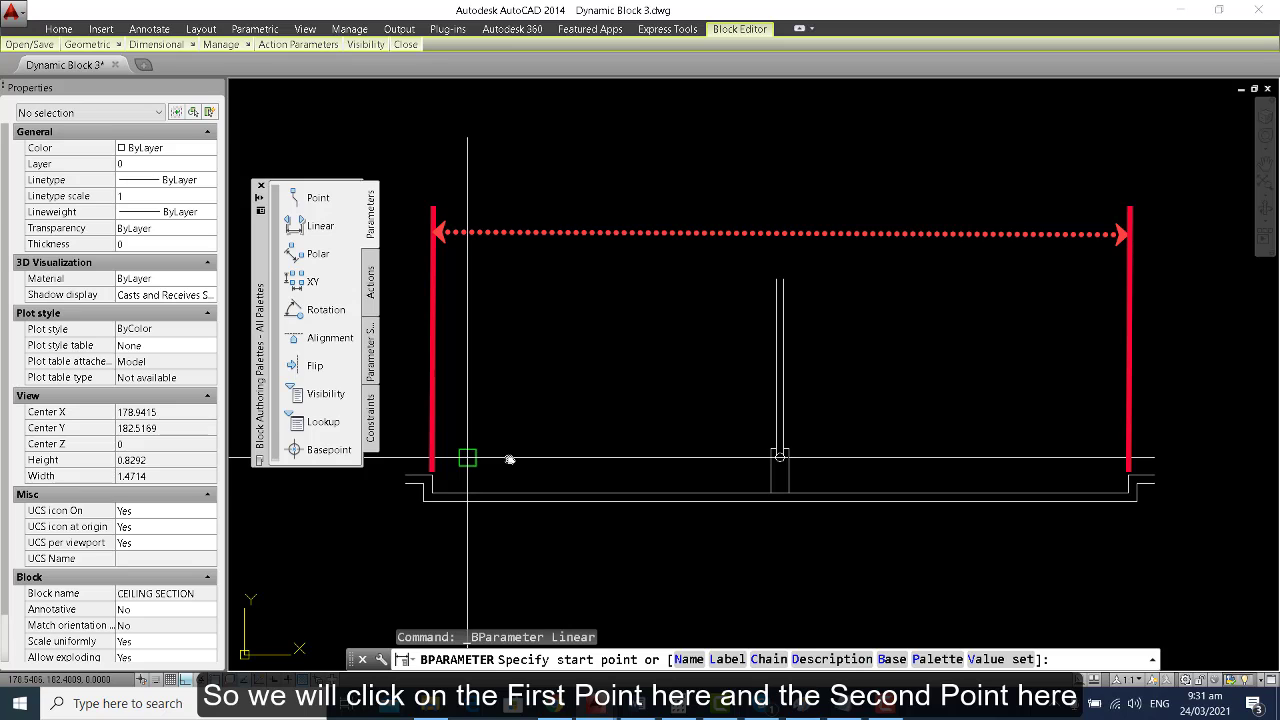
pyautogui.scroll(4, 467, 457)
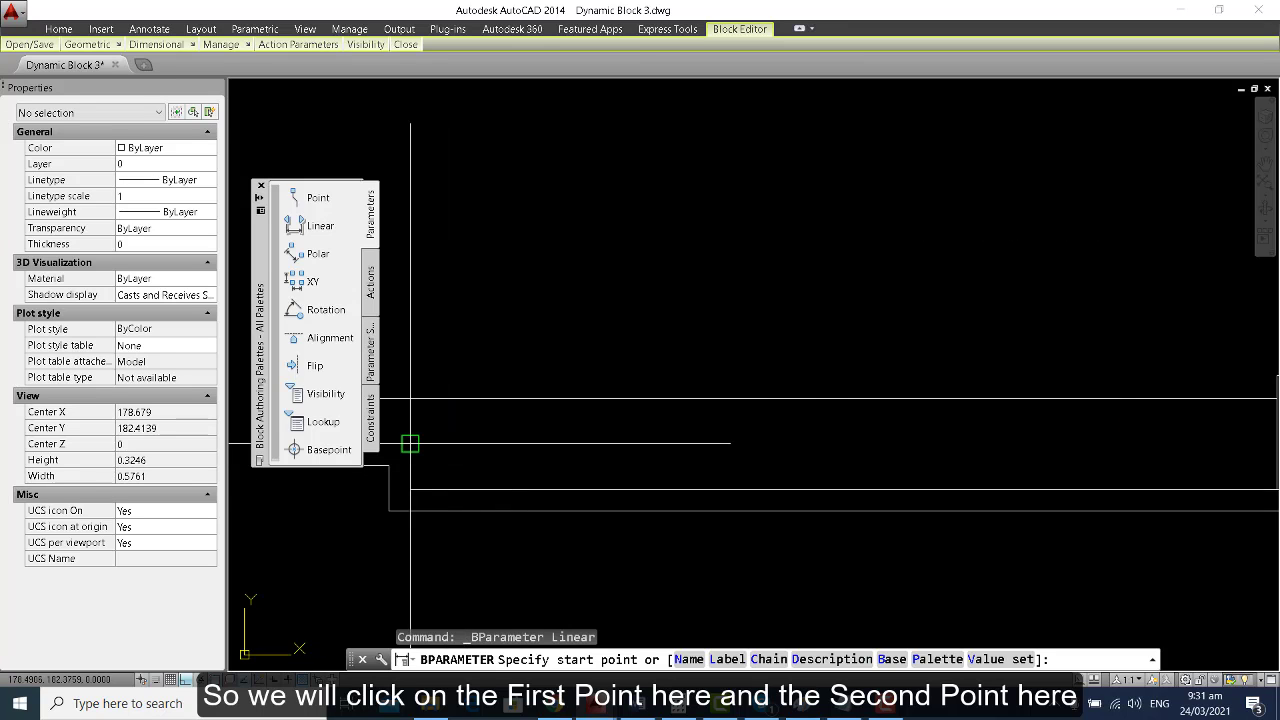
pyautogui.click(409, 443)
pyautogui.scroll(-2, 640, 450)
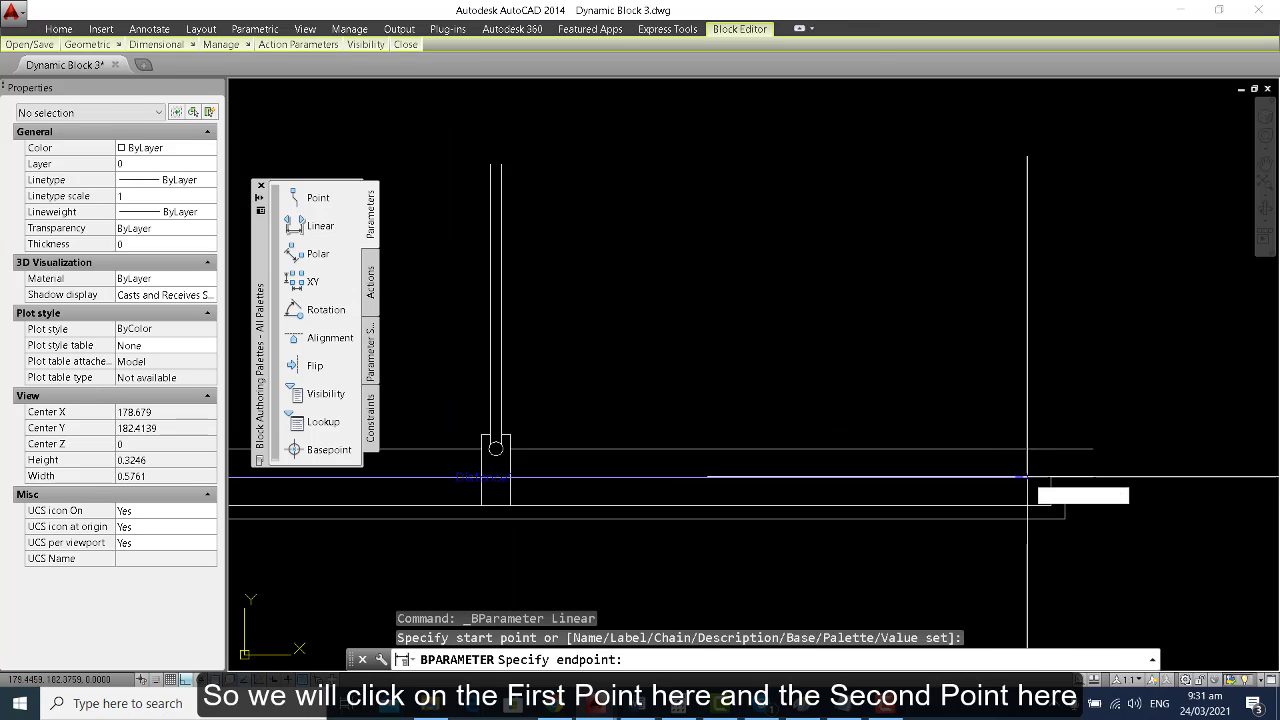
pyautogui.click(1050, 477)
pyautogui.scroll(-2, 777, 300)
pyautogui.click(771, 343)
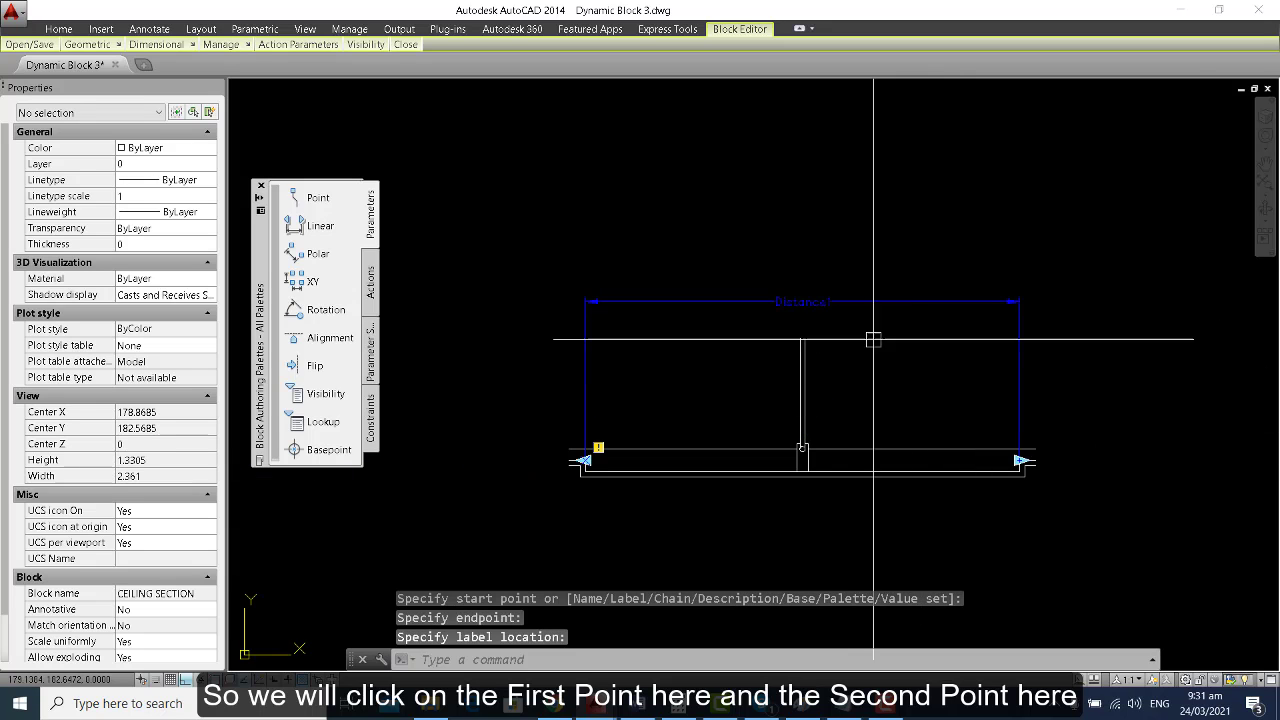
pyautogui.scroll(2, 771, 343)
pyautogui.scroll(4, 801, 446)
pyautogui.scroll(-4, 789, 338)
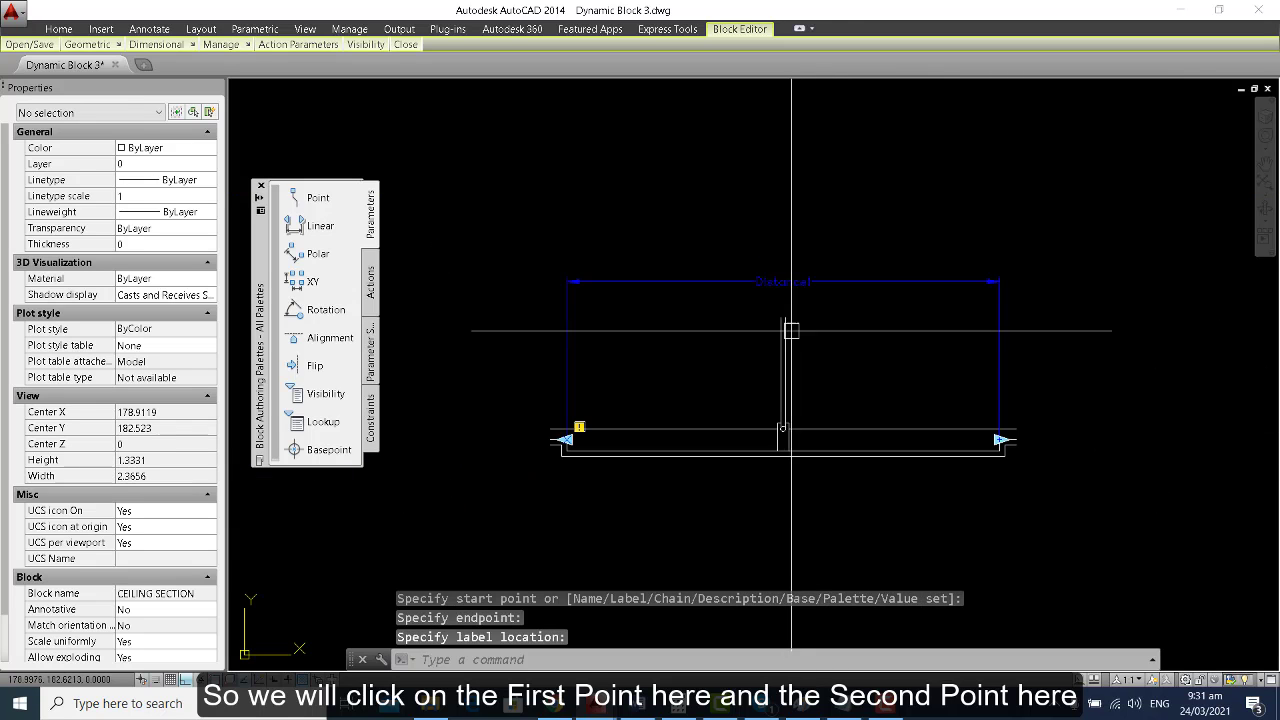
# Rename the linear parameter's distance as RUN OF CEILING.
pyautogui.click(748, 299)
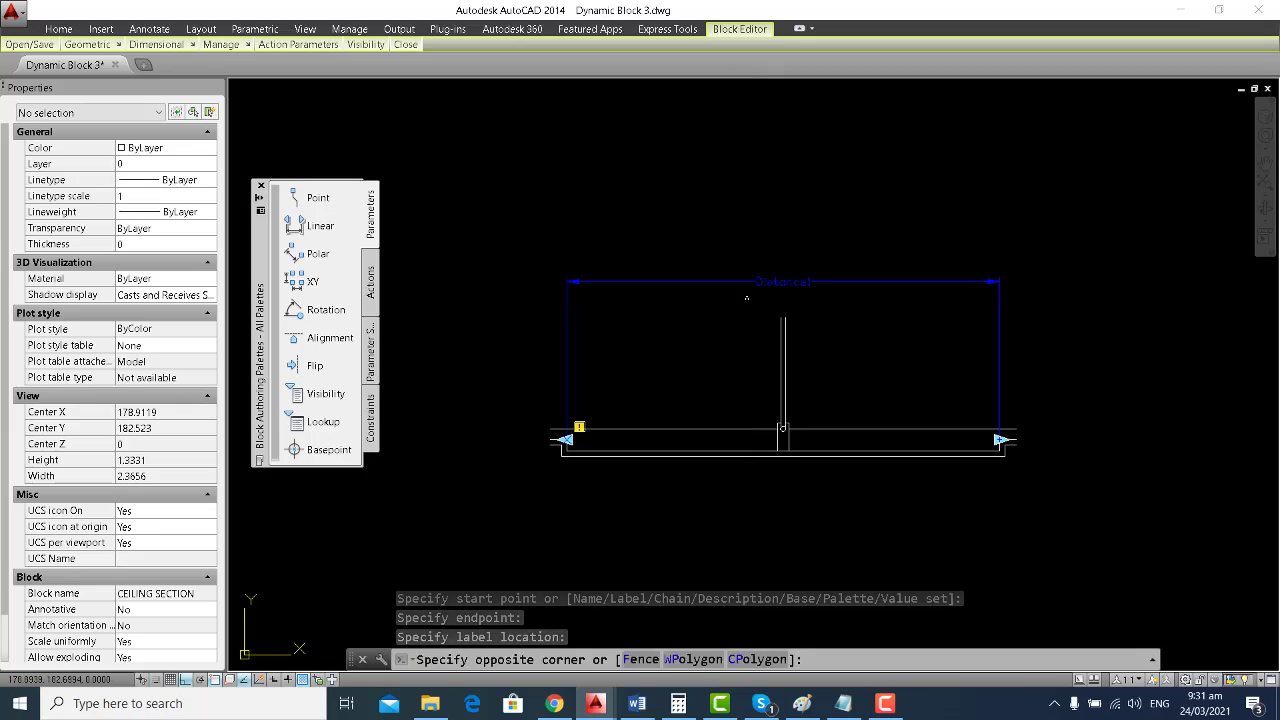
pyautogui.click(728, 270)
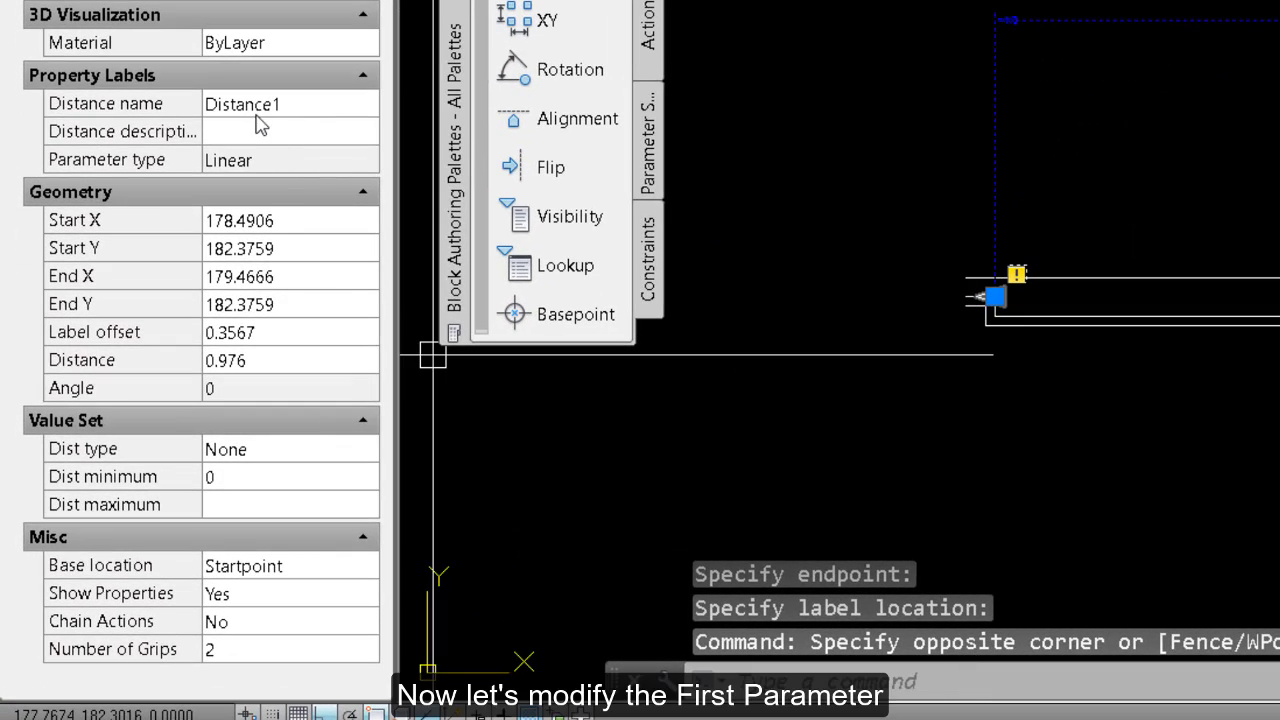
pyautogui.click(326, 108)
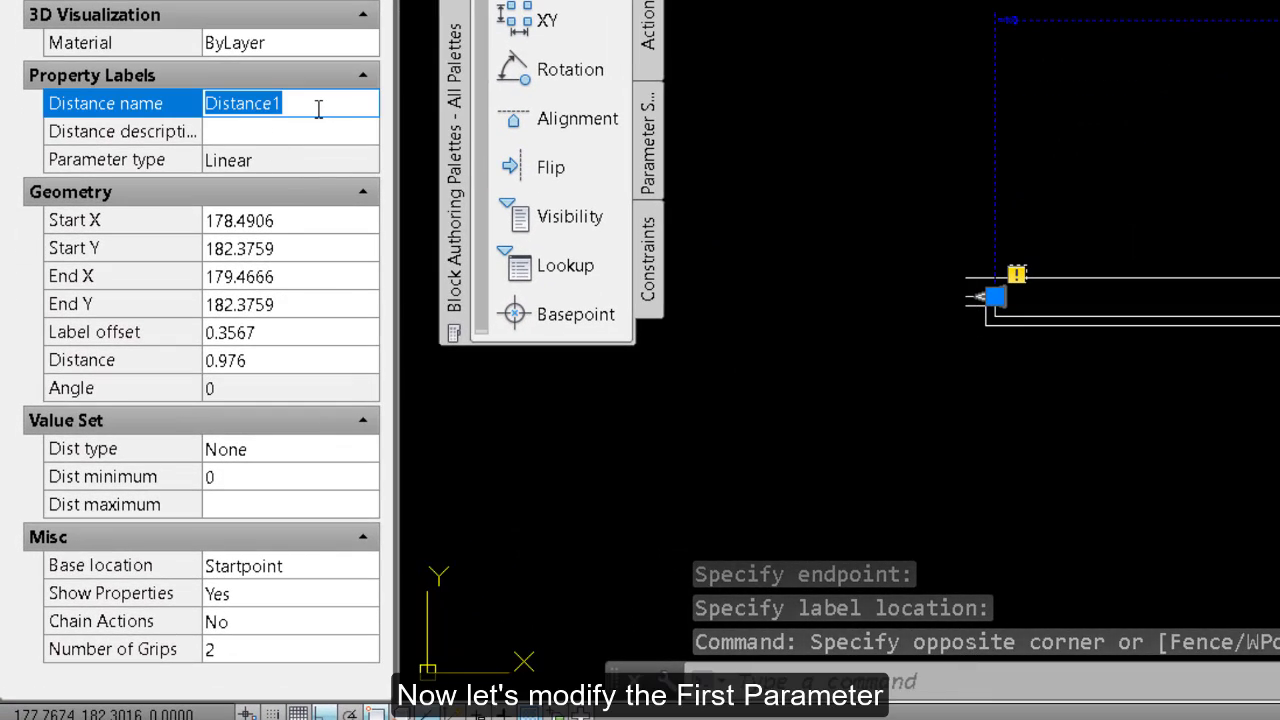
pyautogui.write('RUN OF CEILING')
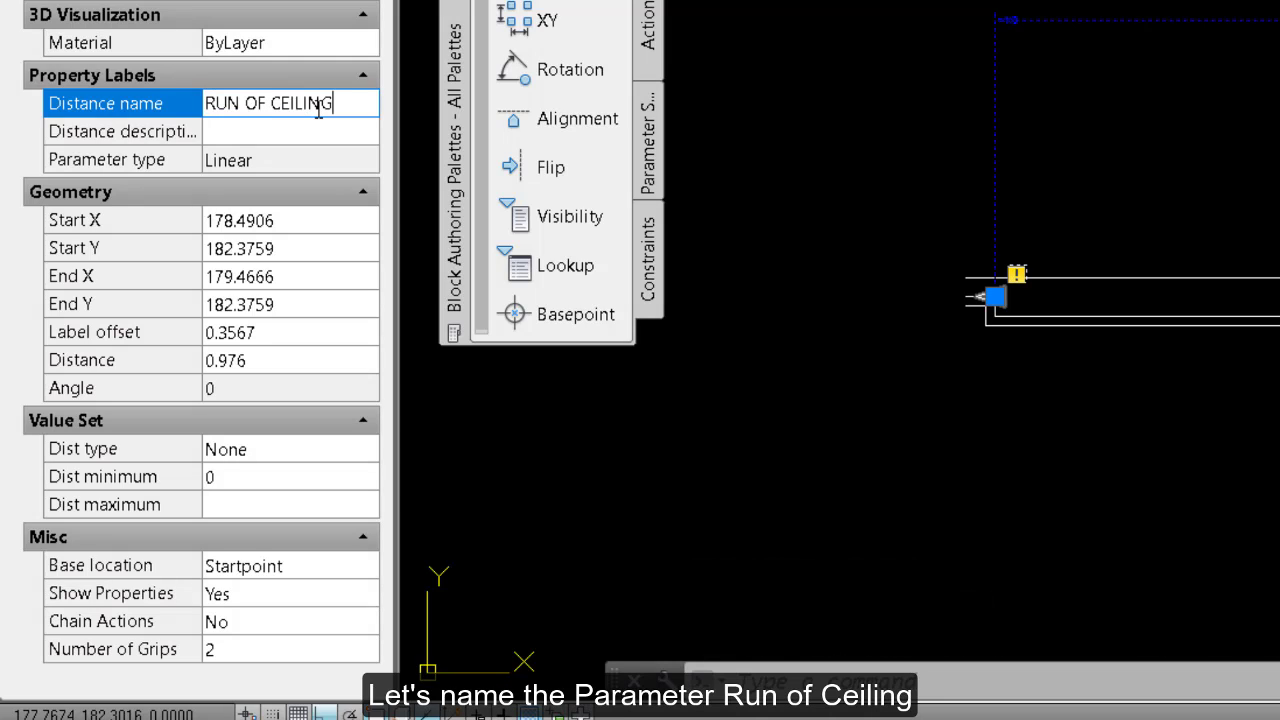
pyautogui.press('Tab')
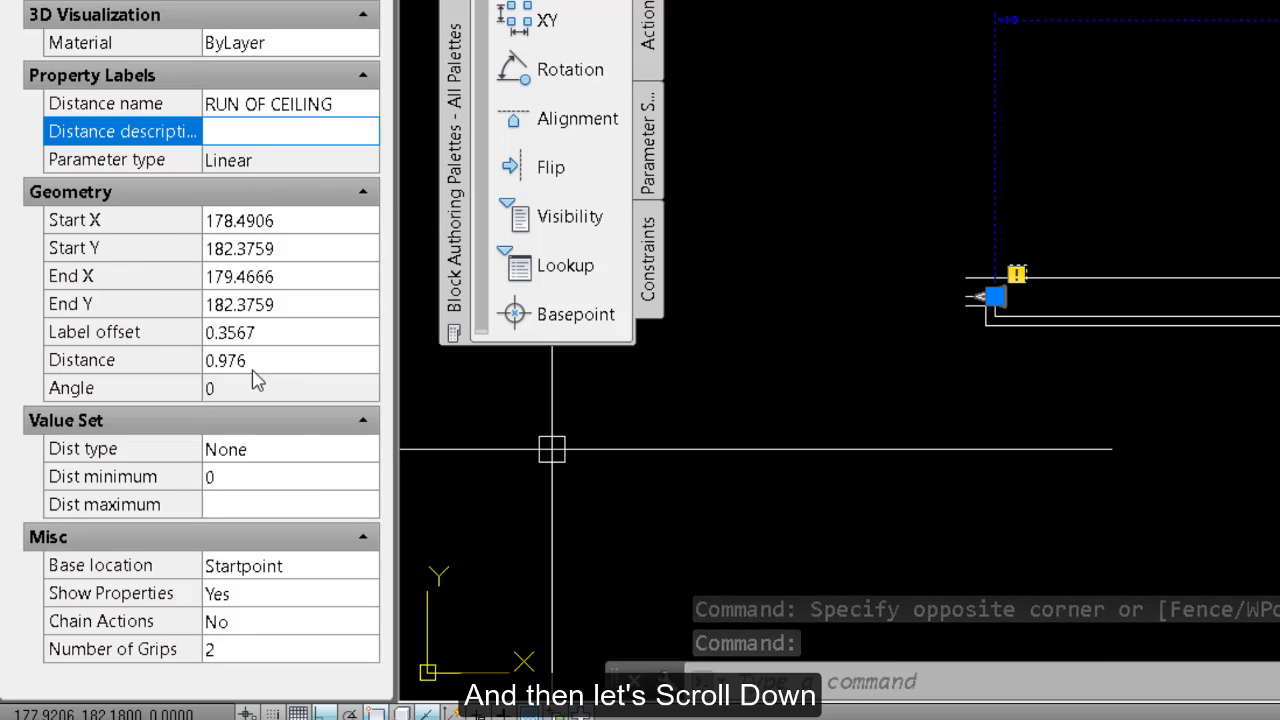
# Set the RUN OF CEILING parameter's distance type to Increment.
pyautogui.click(265, 460)
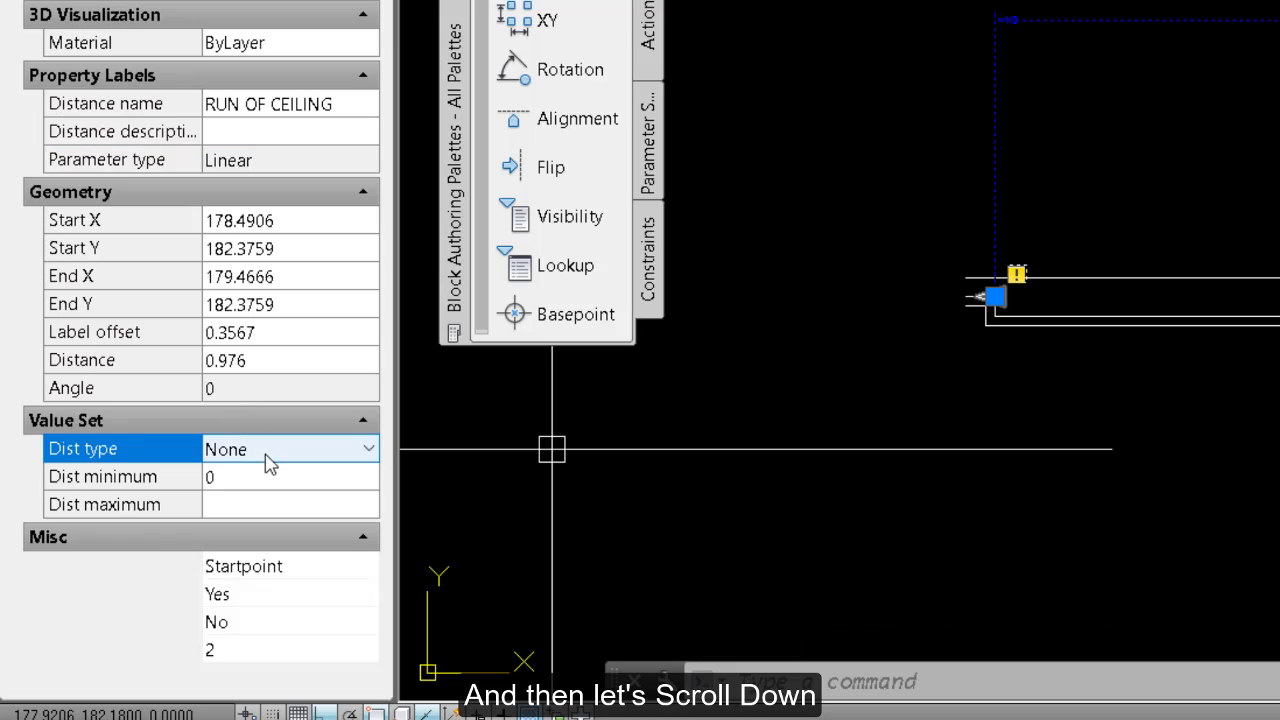
pyautogui.click(360, 453)
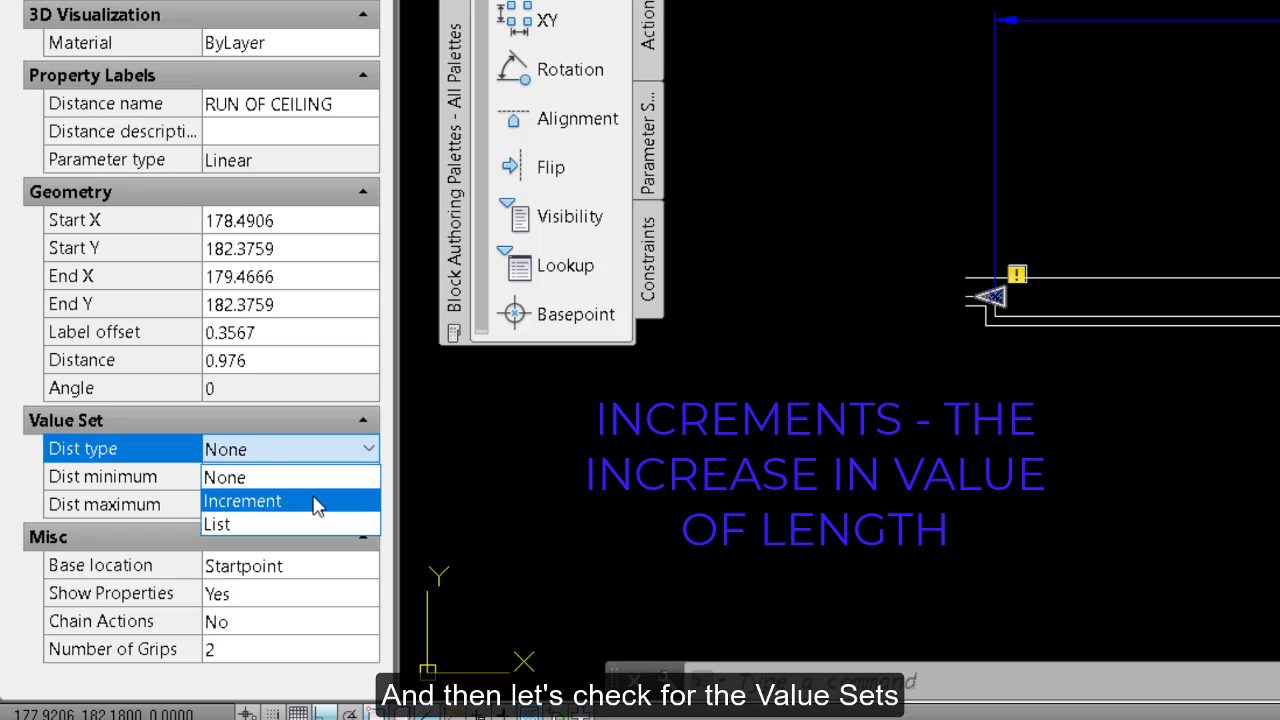
pyautogui.click(317, 503)
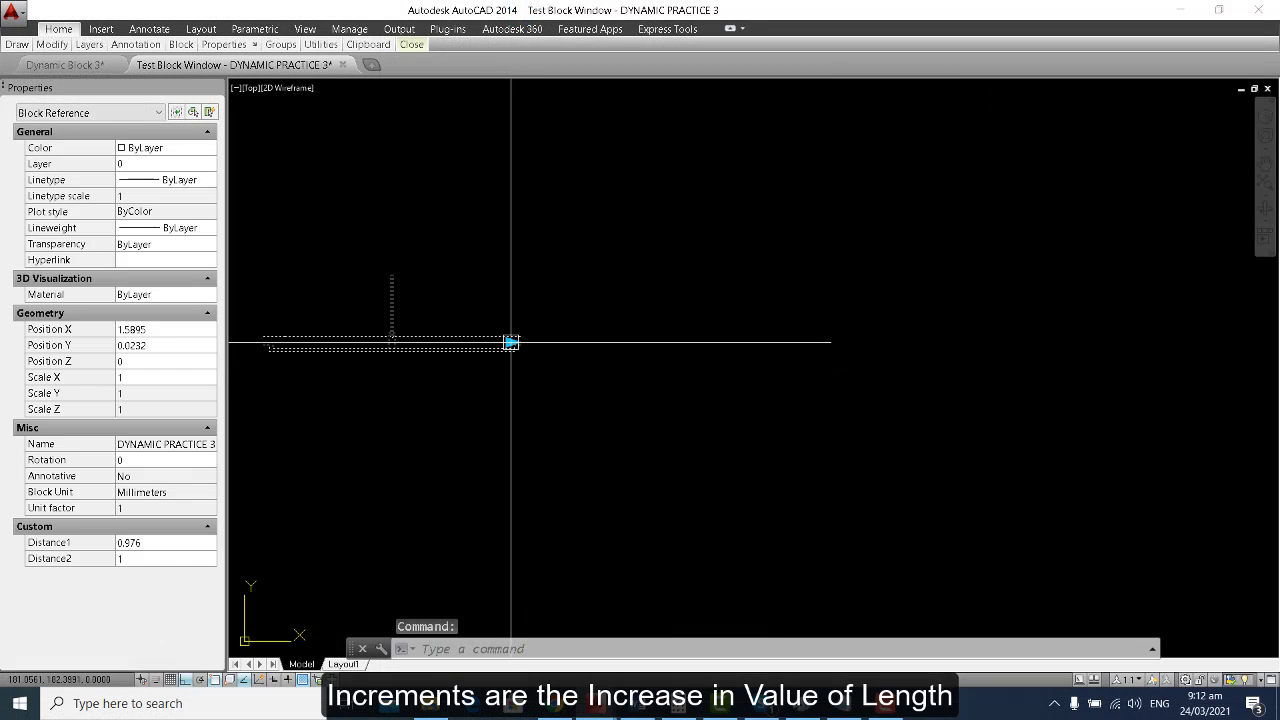
# Stretch the test block's end grip horizontally to demonstrate the ceiling lengthening in 1 m increments.
pyautogui.click(511, 343)
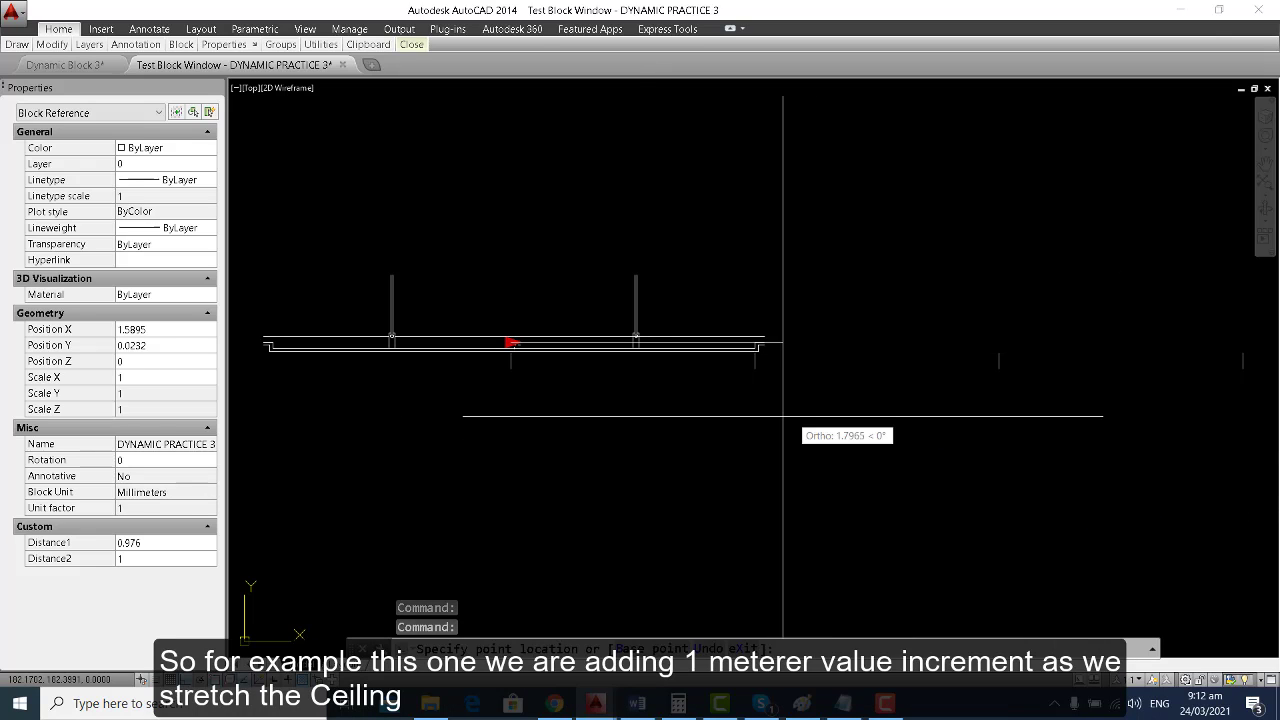
pyautogui.scroll(-1, 783, 416)
pyautogui.moveTo(994, 443); pyautogui.dragTo(844, 427, button='middle')
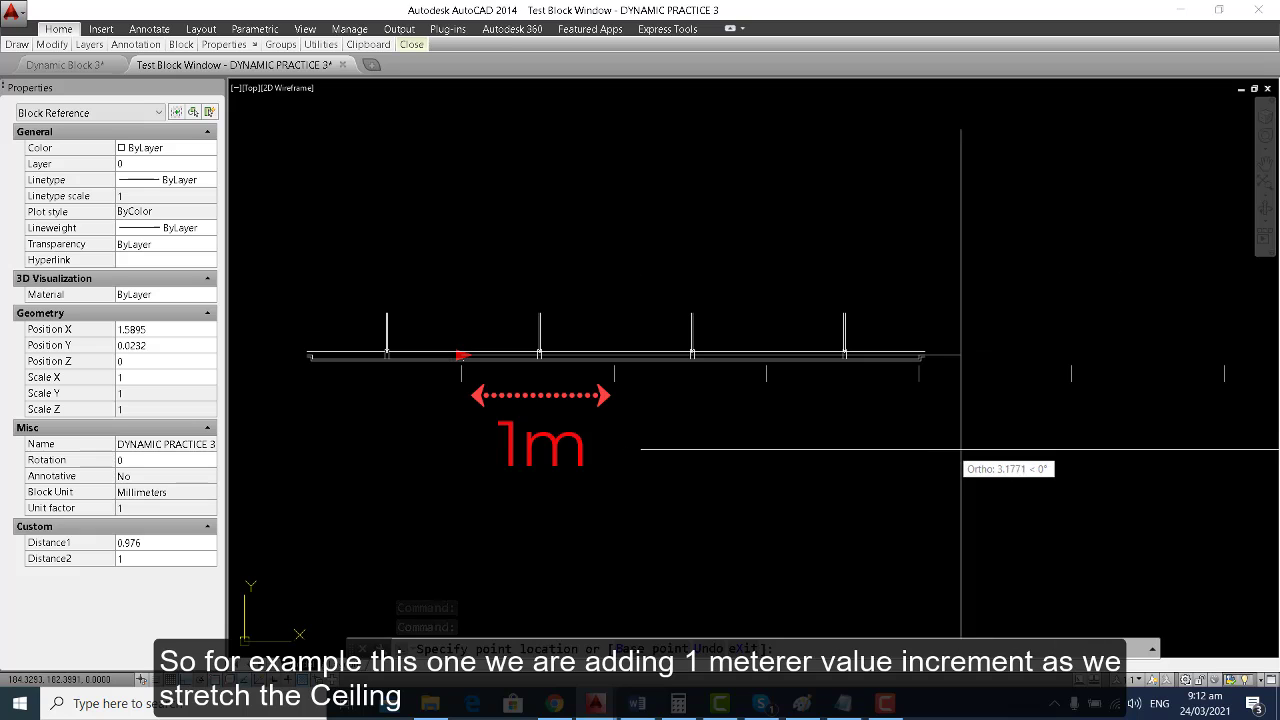
pyautogui.click(1088, 450)
pyautogui.press('Escape')
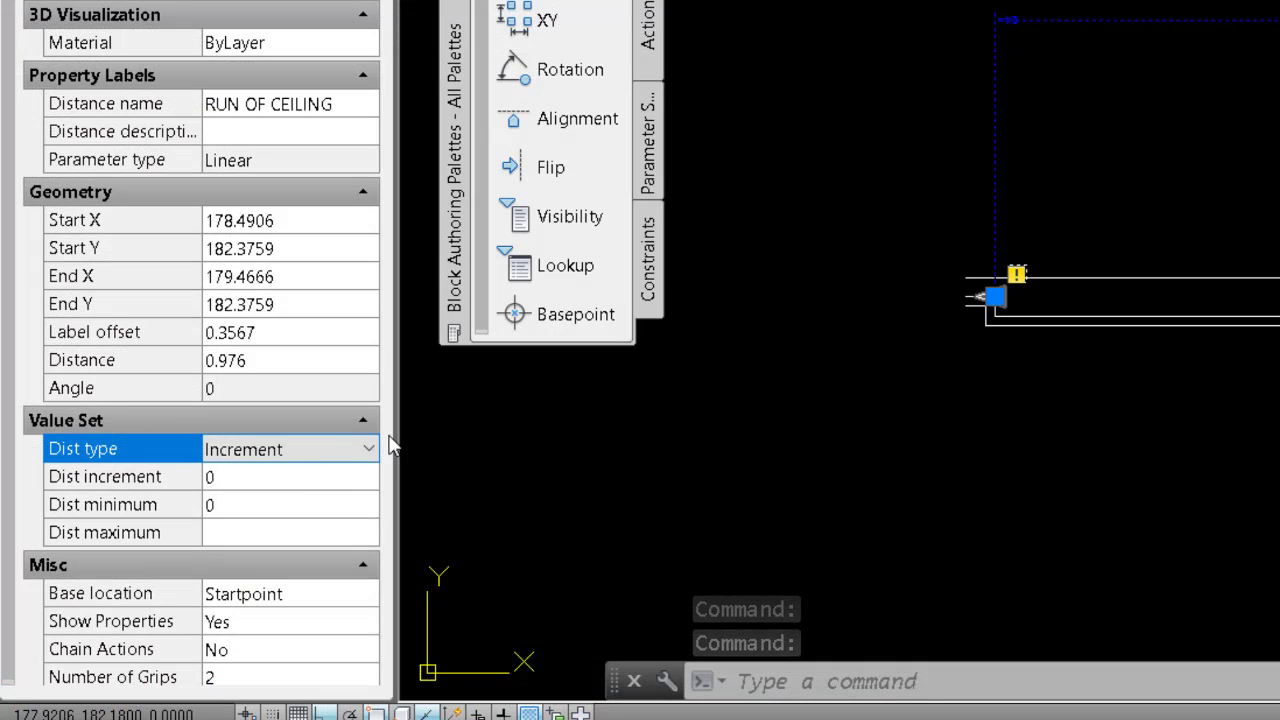
# Set the RUN OF CEILING parameter's distance increment to 1.
pyautogui.click(324, 500)
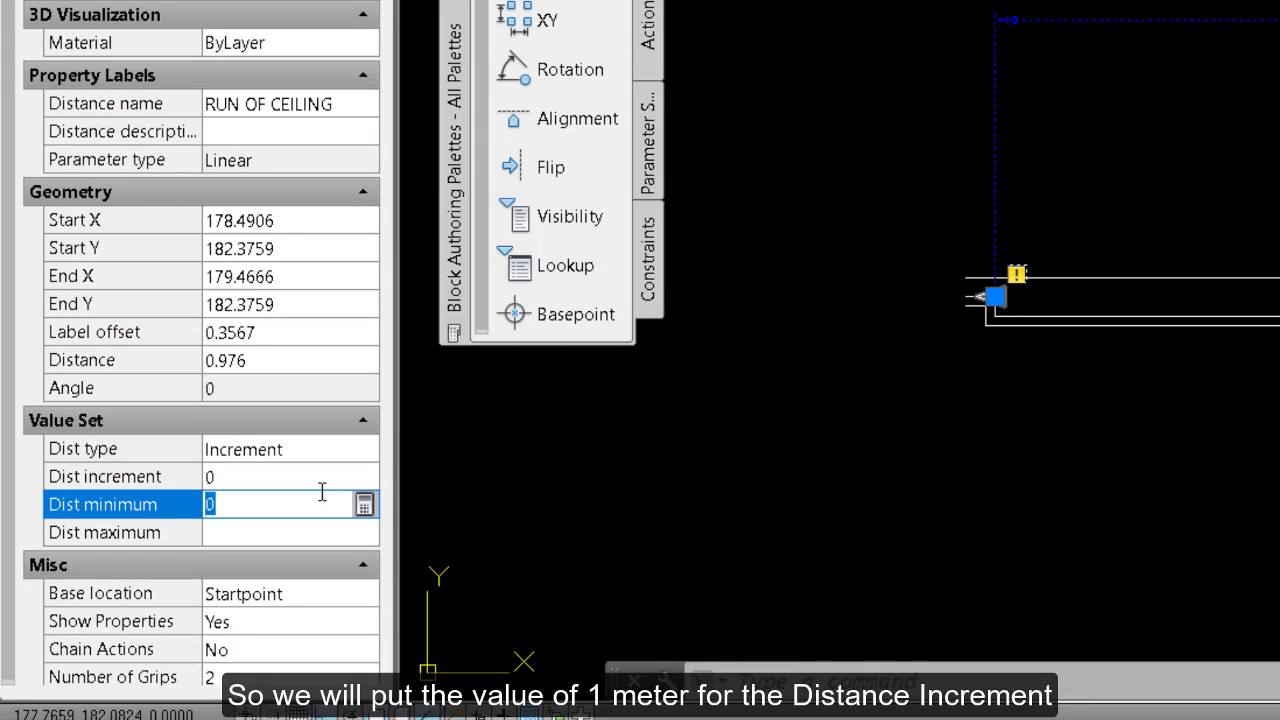
pyautogui.click(330, 478)
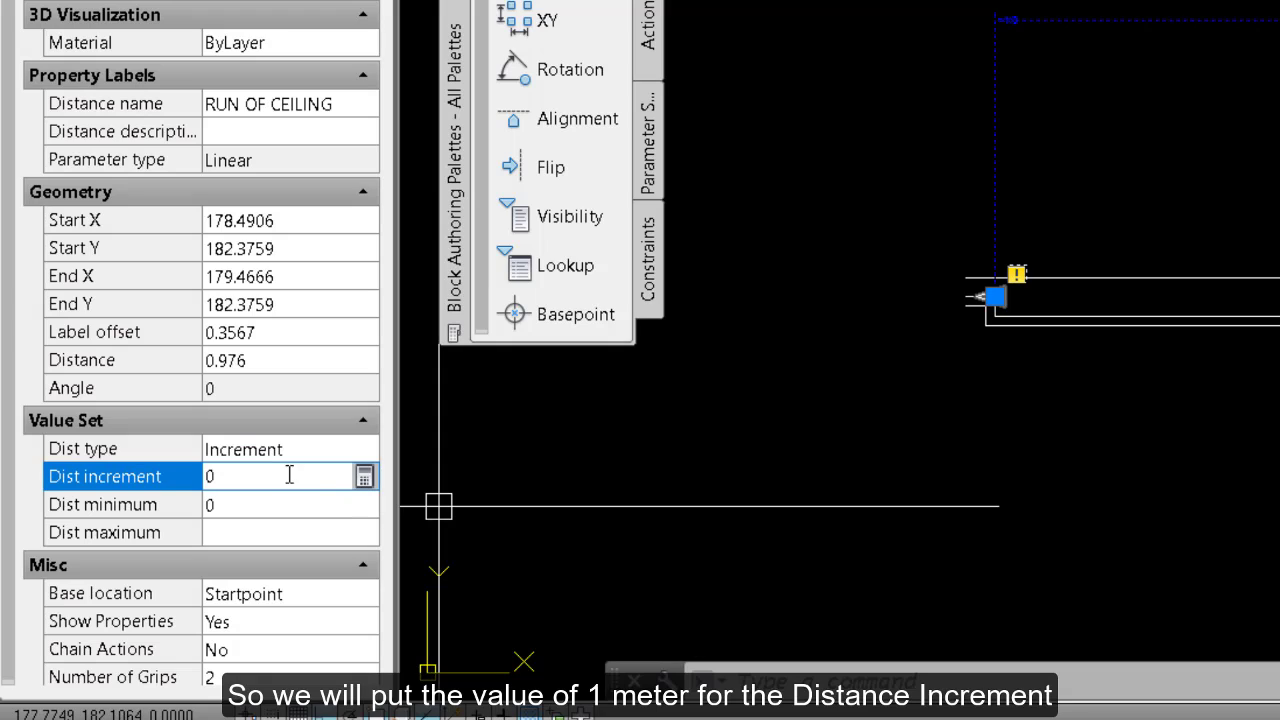
pyautogui.write('1')
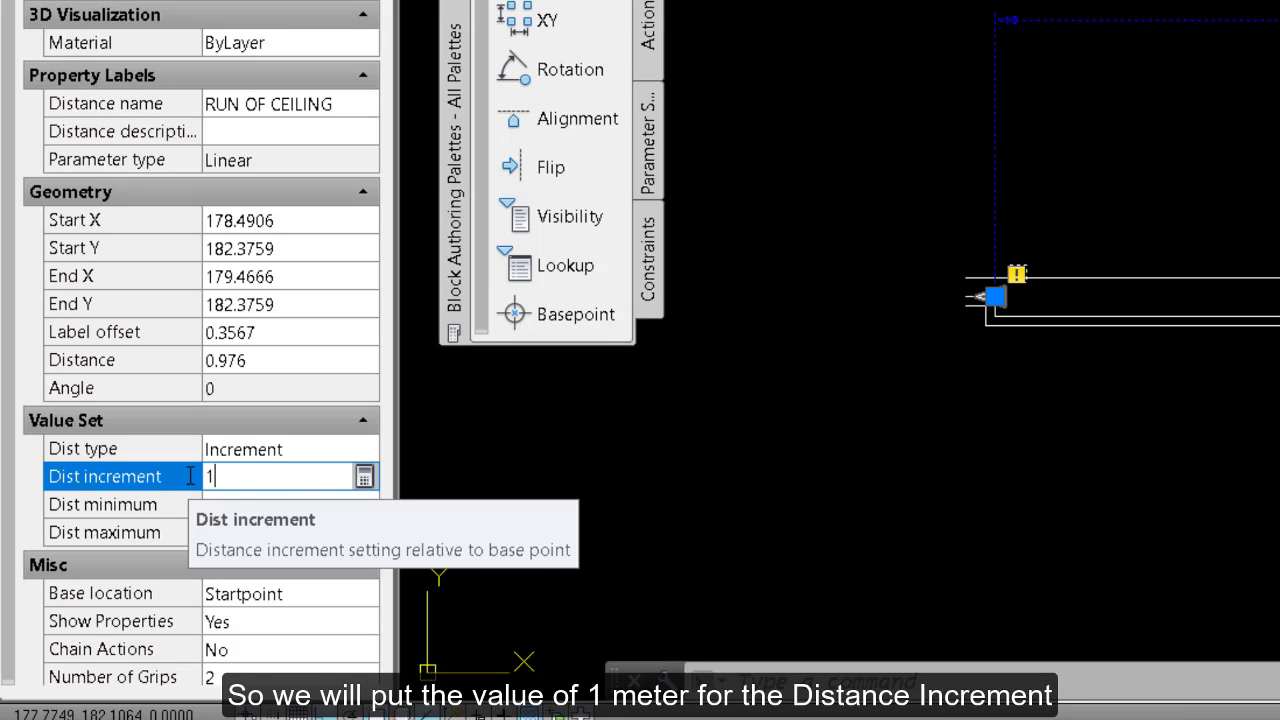
pyautogui.click(244, 505)
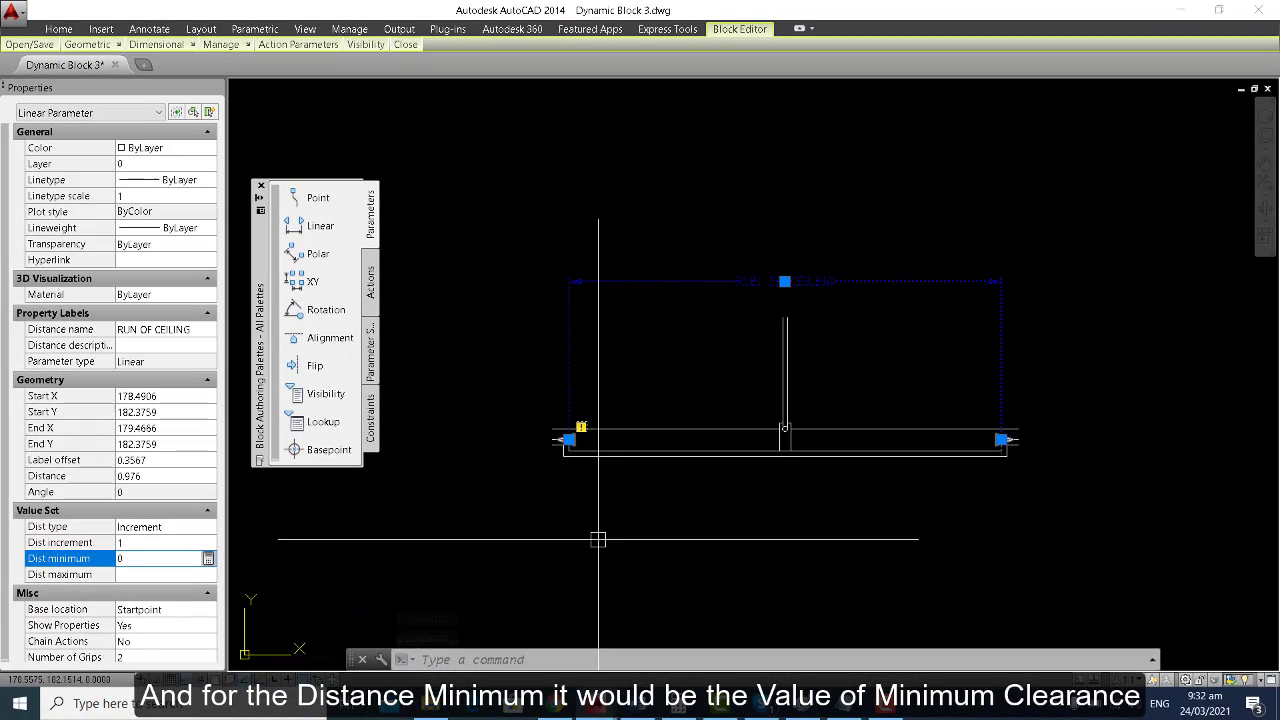
# Measure the horizontal distance between the inner shadow-line corners at both ends of the ceiling.
pyautogui.write('DI')
pyautogui.press('Return')
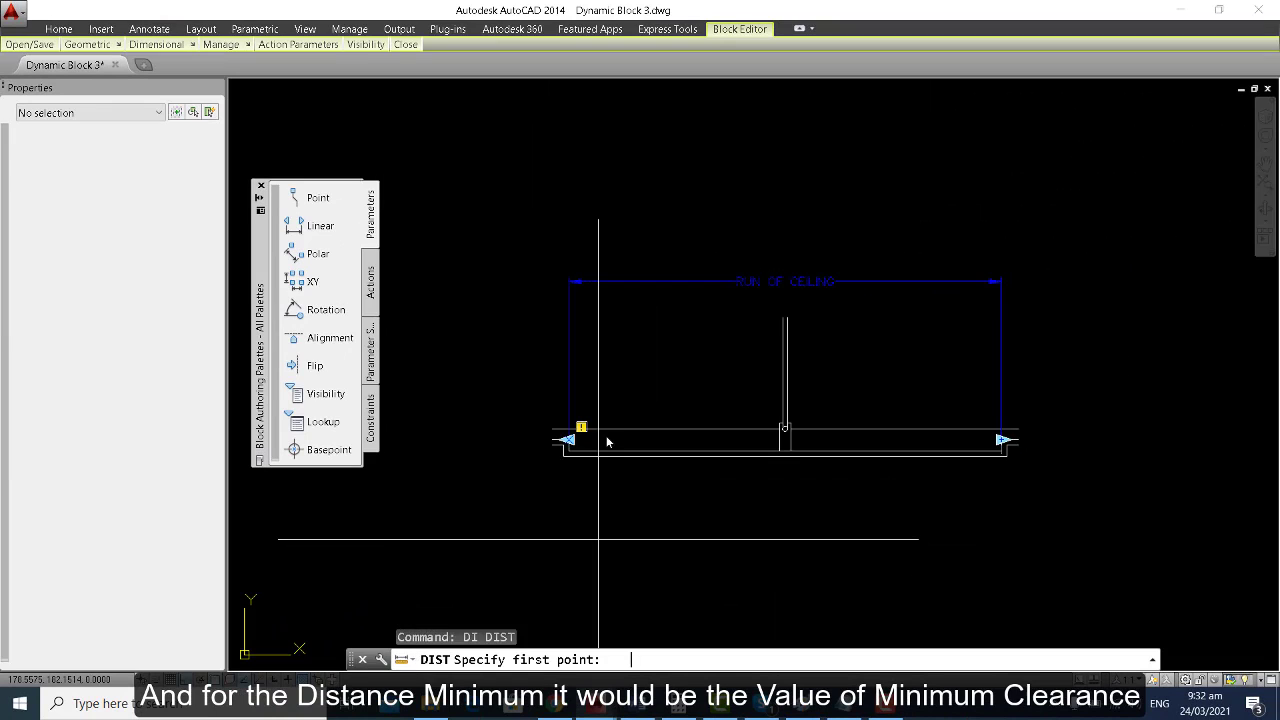
pyautogui.scroll(4, 598, 540)
pyautogui.scroll(5, 533, 490)
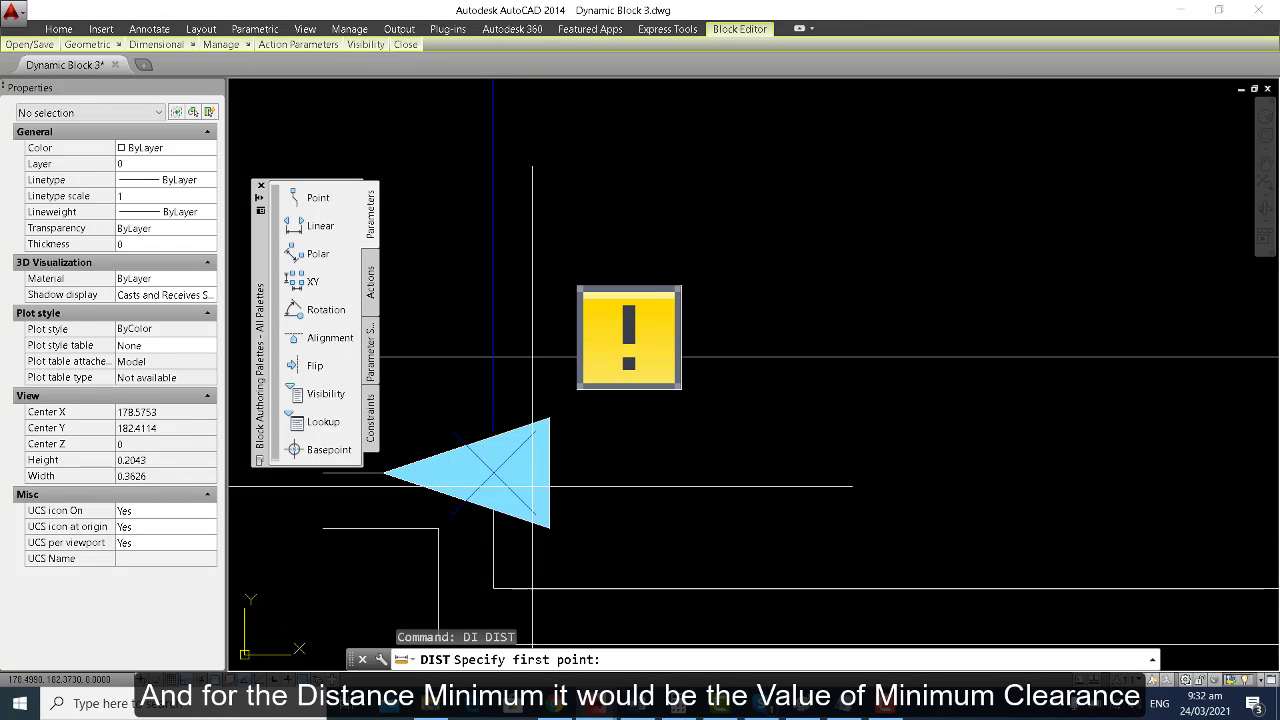
pyautogui.click(522, 589)
pyautogui.scroll(-9, 566, 375)
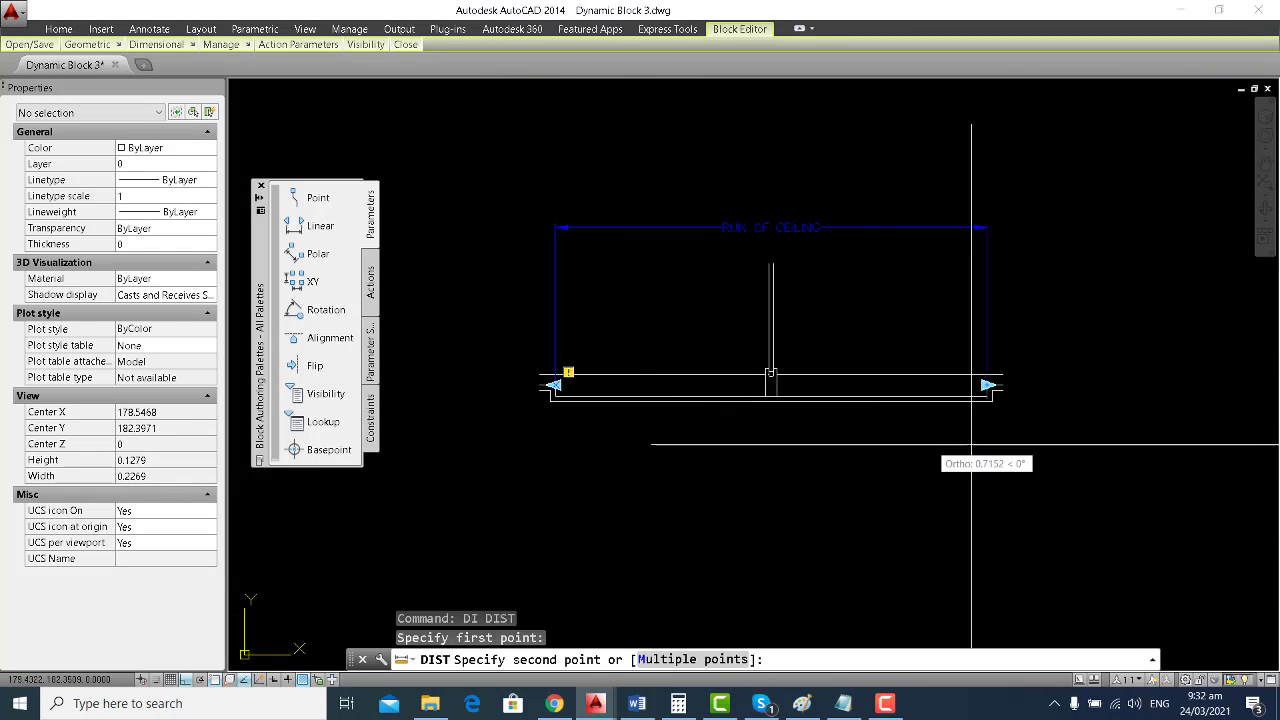
pyautogui.moveTo(971, 443); pyautogui.dragTo(948, 443, button='middle')
pyautogui.scroll(5, 961, 418)
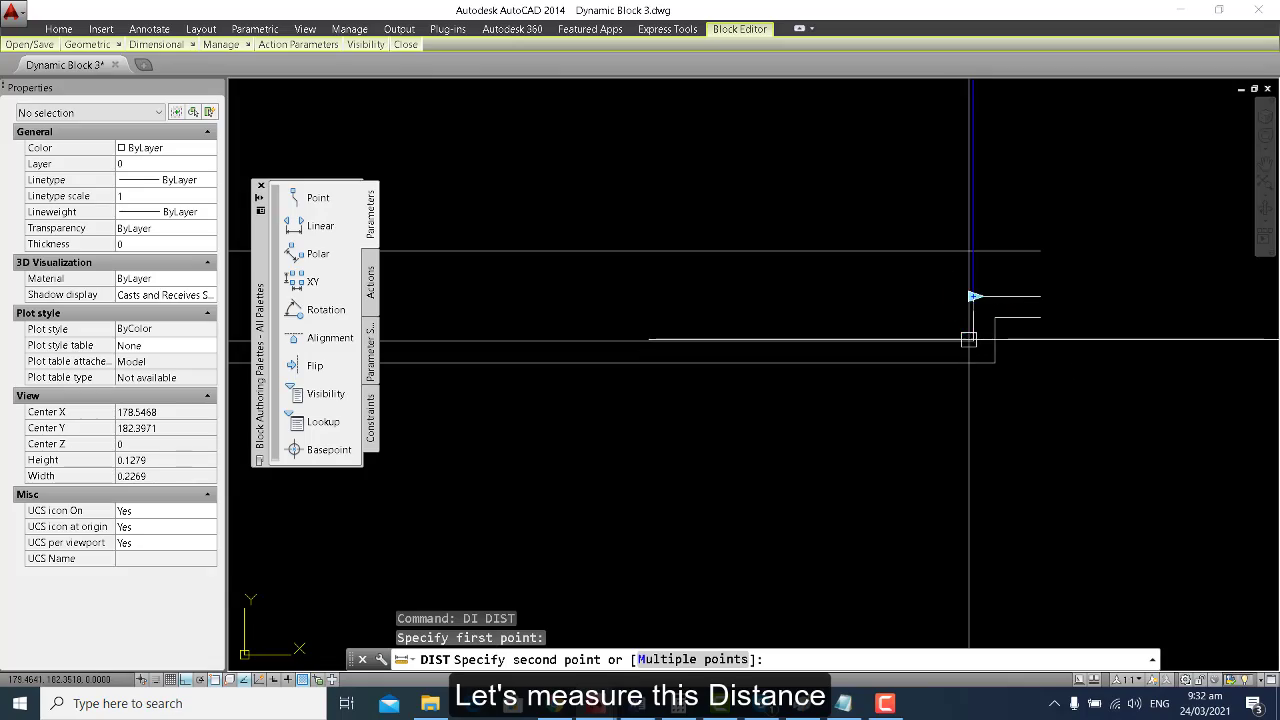
pyautogui.click(950, 364)
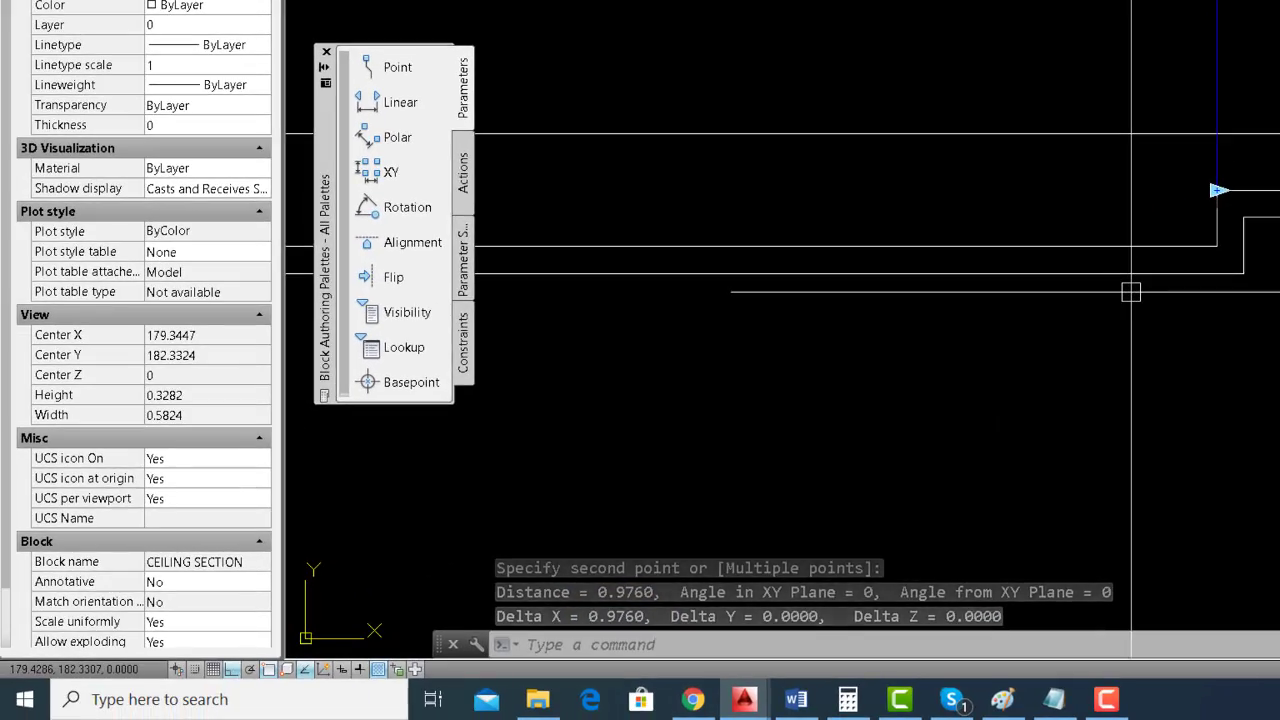
pyautogui.scroll(-4, 1129, 292)
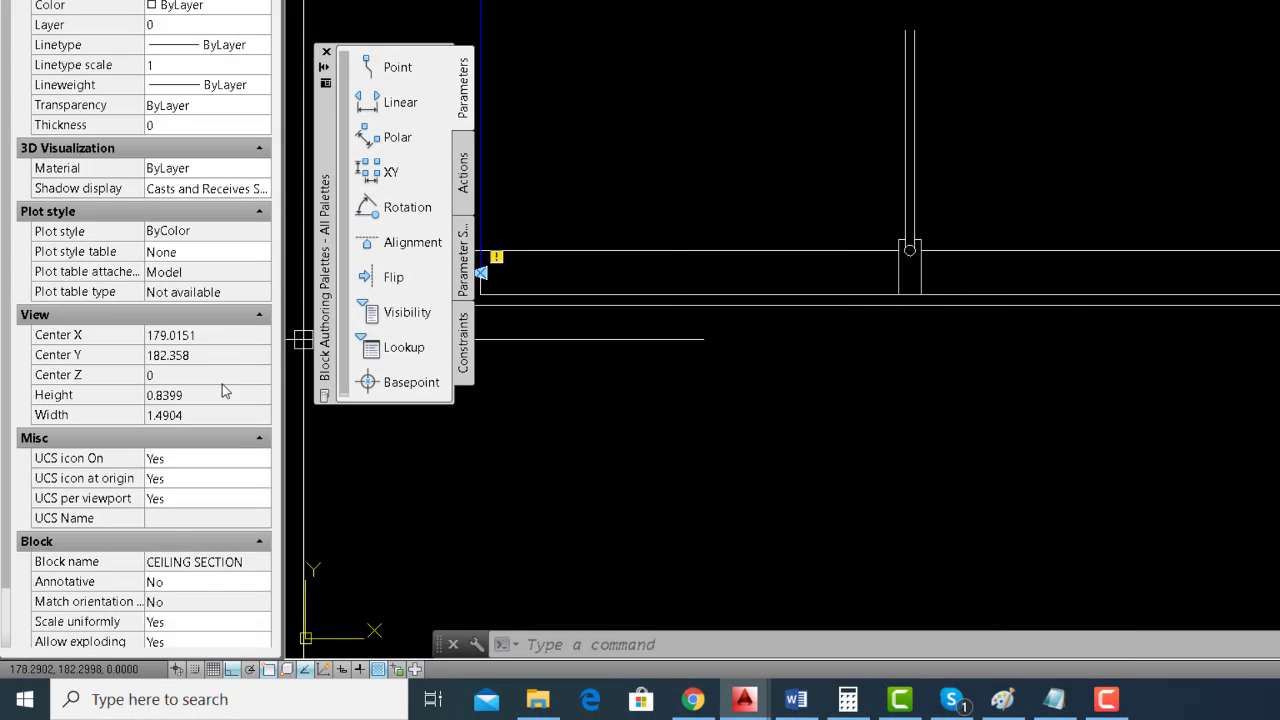
# Set the RUN OF CEILING parameter's distance minimum to 0.976 and its distance maximum to 20.
pyautogui.click(555, 195)
pyautogui.click(494, 43)
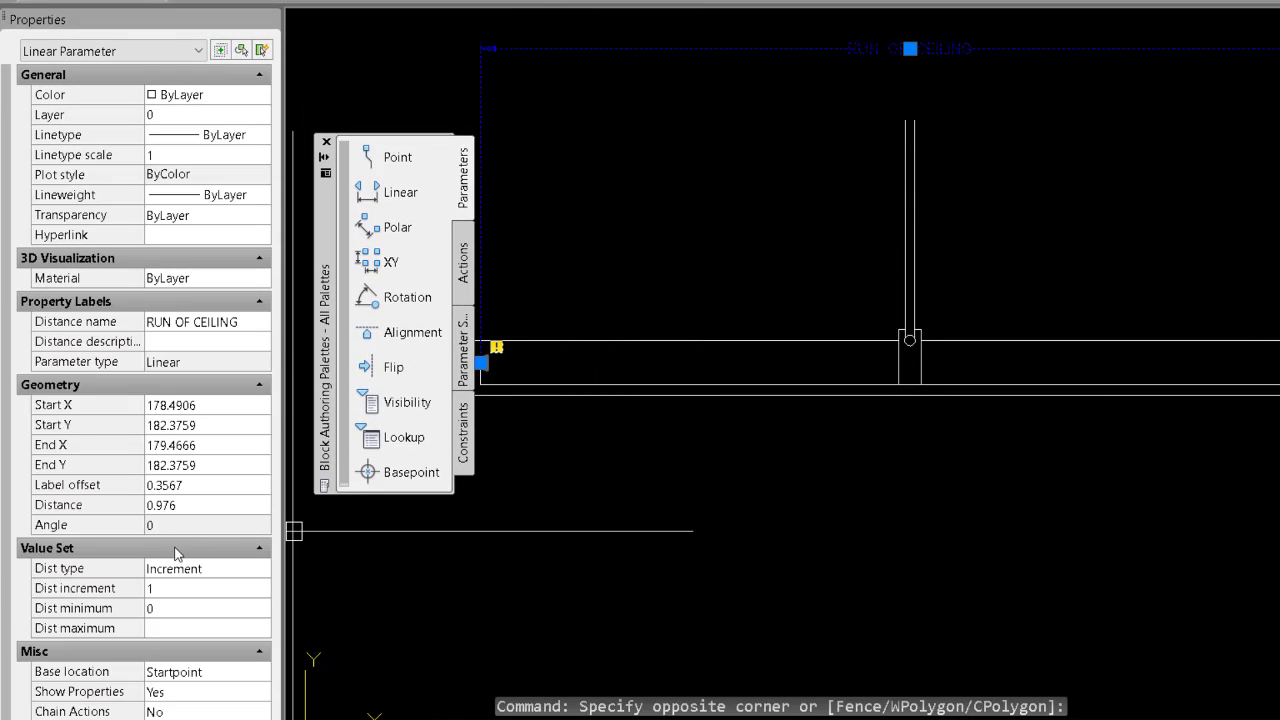
pyautogui.scroll(-1, 12, 565)
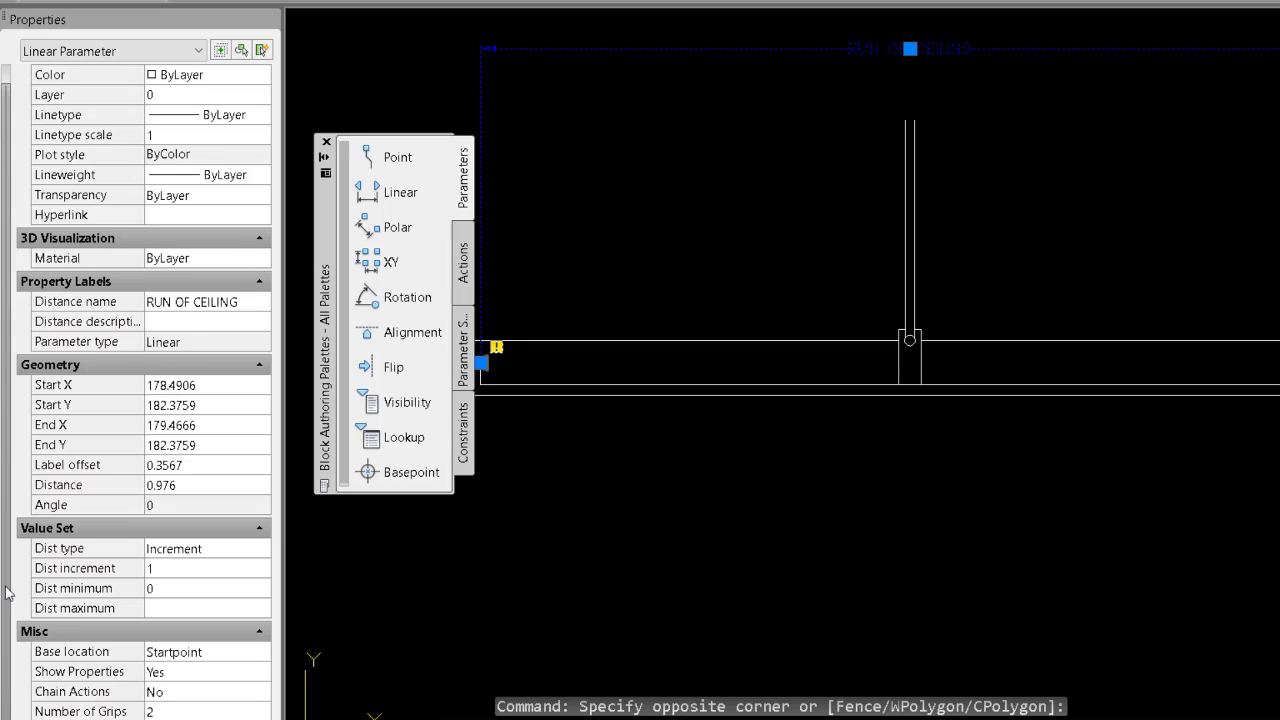
pyautogui.click(200, 590)
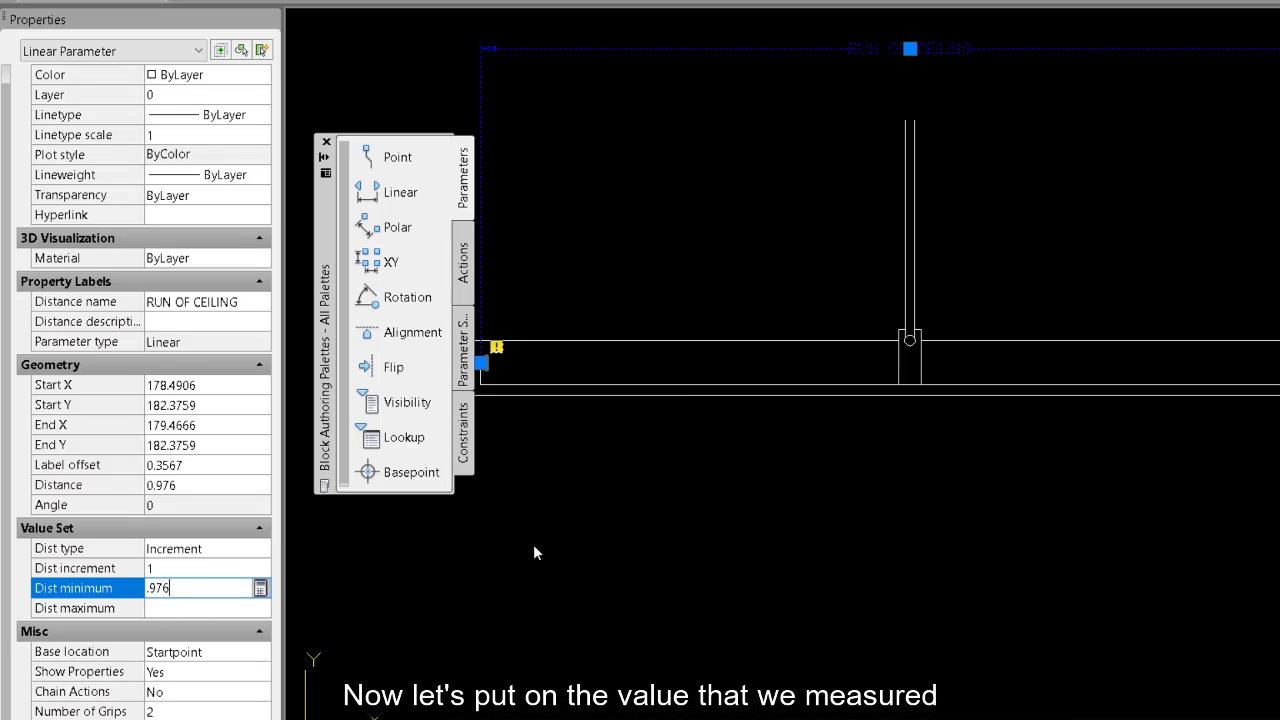
pyautogui.click(551, 553)
pyautogui.click(193, 609)
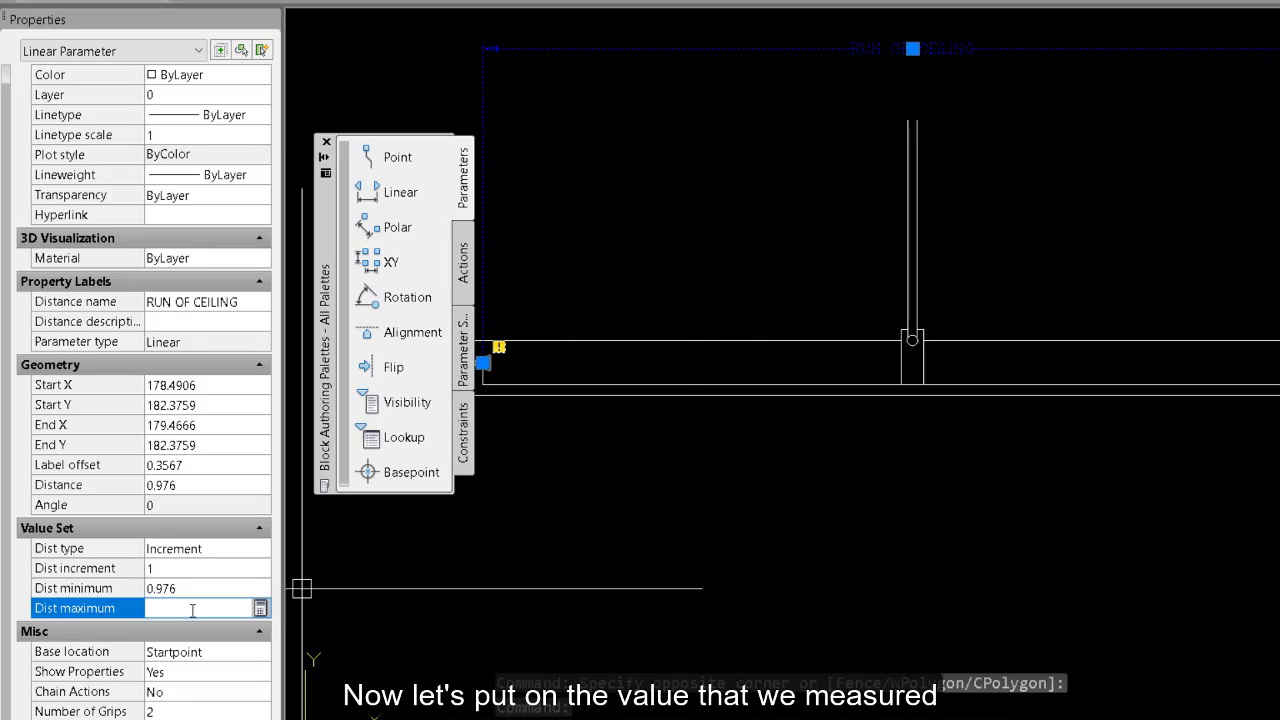
pyautogui.write('20')
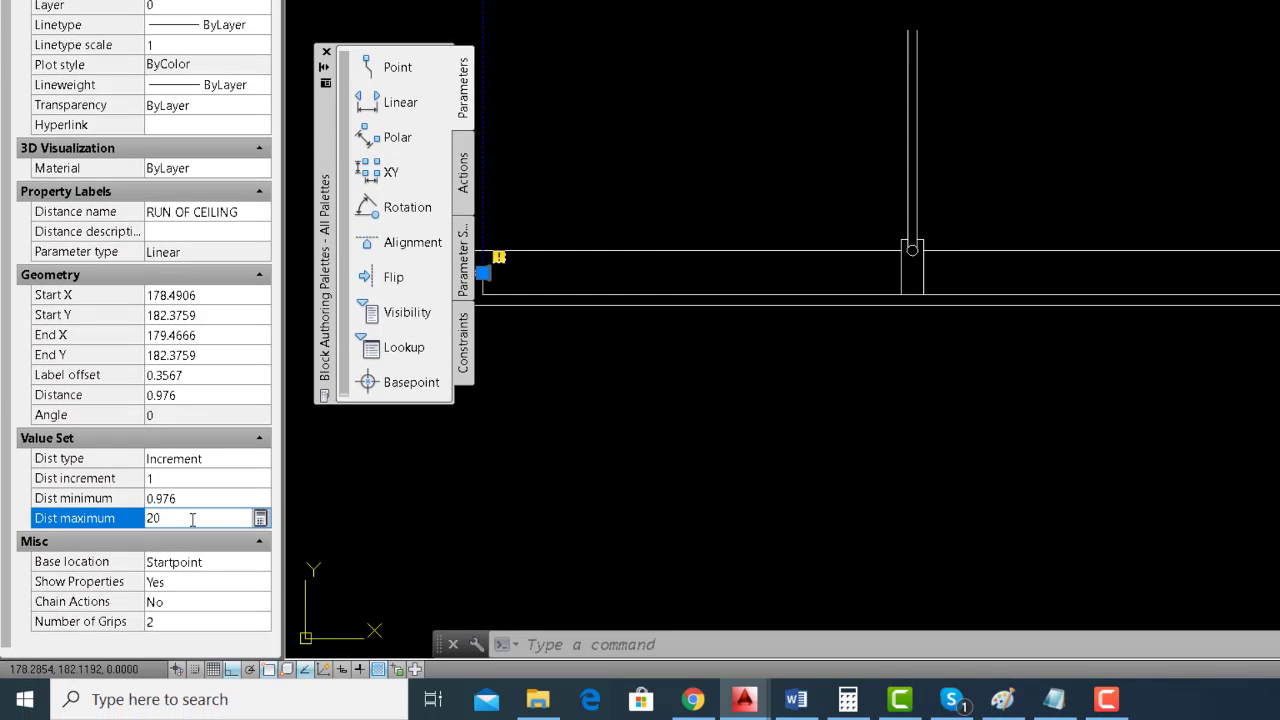
pyautogui.press('Return')
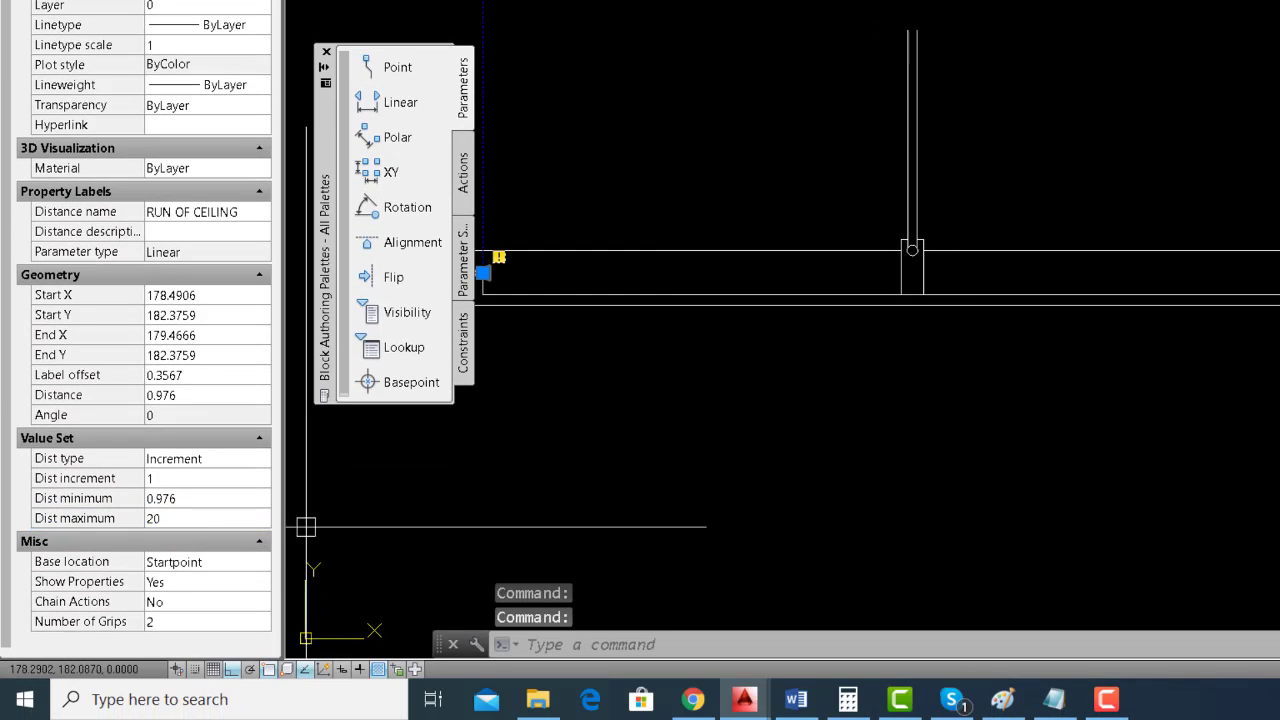
# Set the RUN OF CEILING parameter's number of grips to 1 and deselect it.
pyautogui.click(172, 624)
pyautogui.click(167, 625)
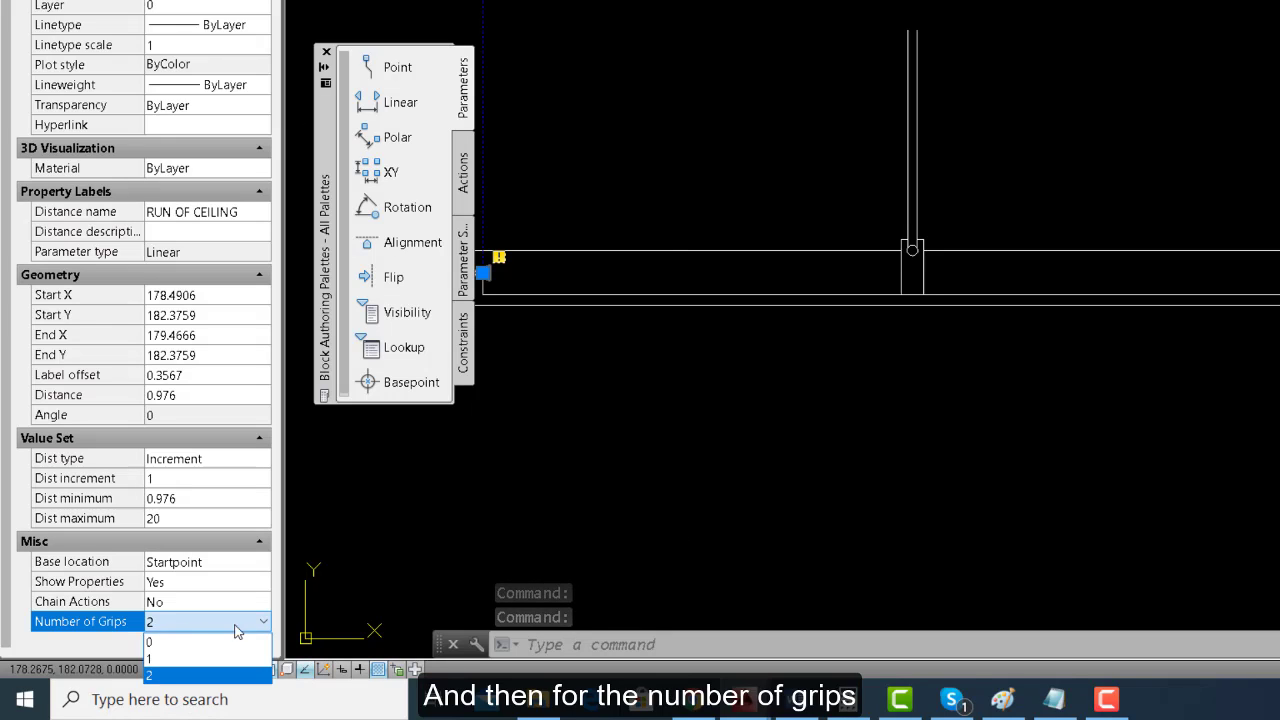
pyautogui.click(167, 659)
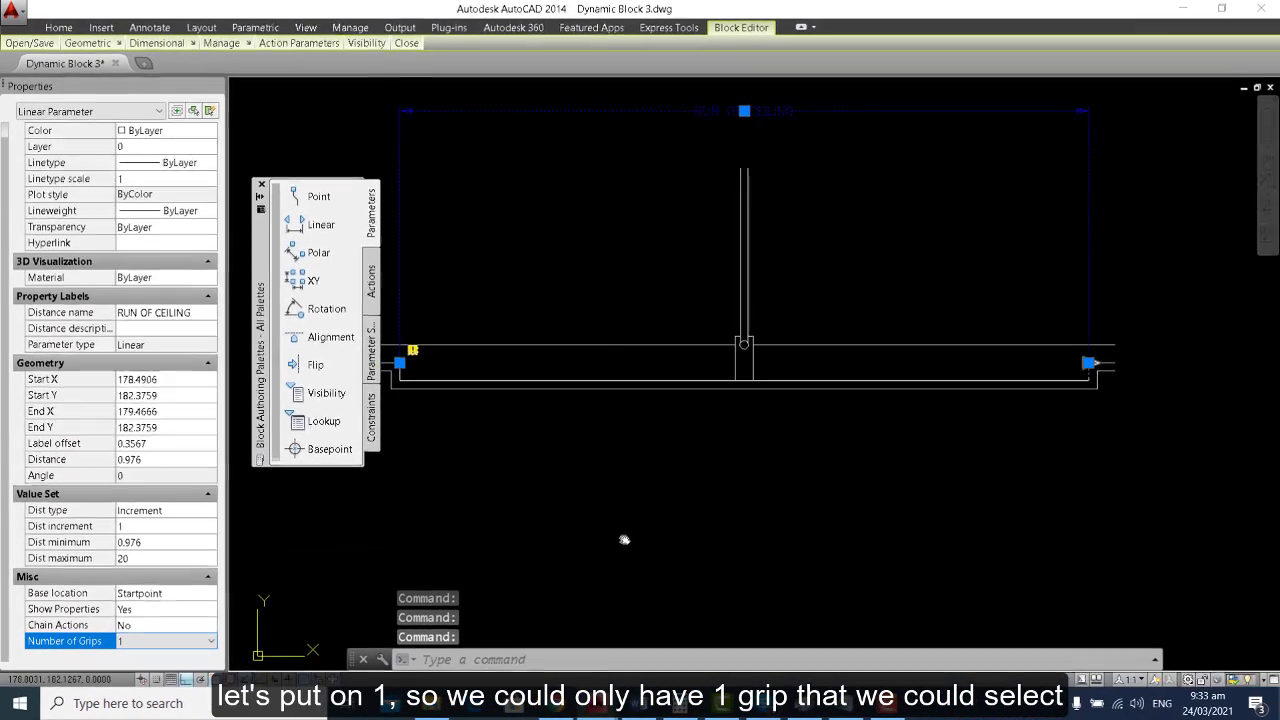
pyautogui.scroll(-2, 624, 540)
pyautogui.press('Escape')
pyautogui.press('Escape')
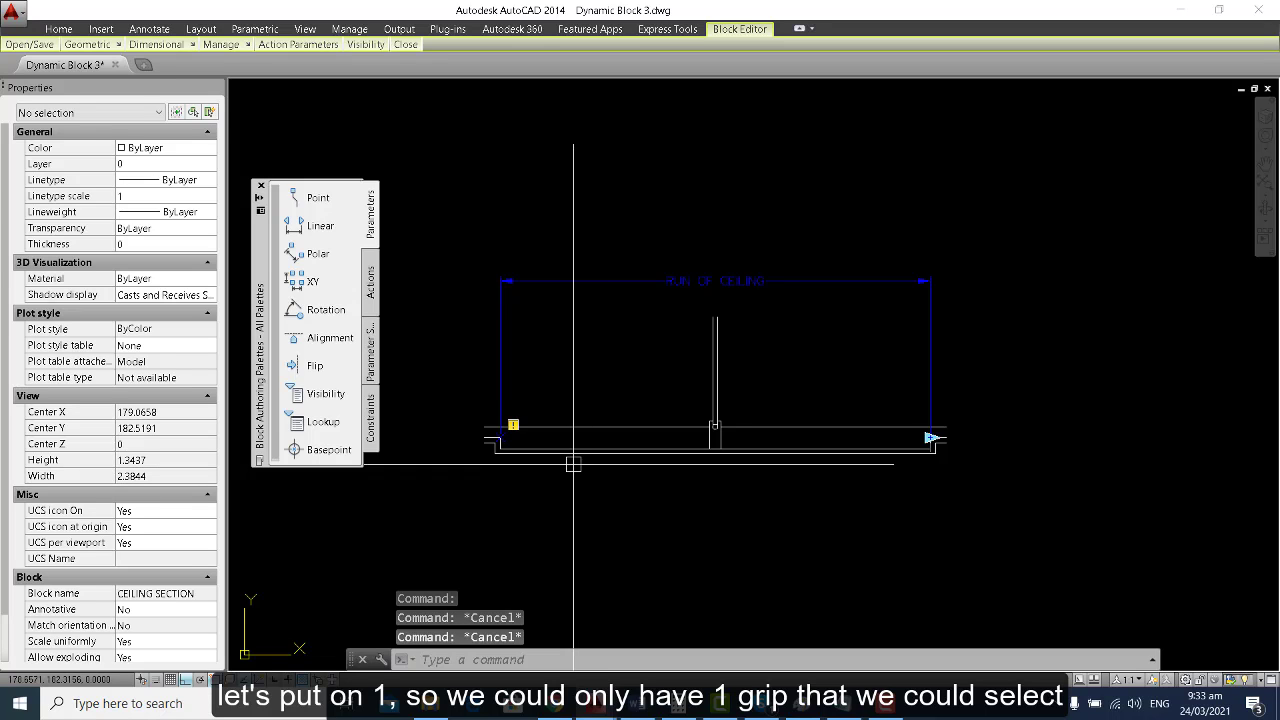
# Start a second linear parameter at the lower-left corner of the furring.
pyautogui.moveTo(609, 473)
pyautogui.mouseDown(button='middle')
pyautogui.moveTo(597, 477)
pyautogui.moveTo(639, 459)
pyautogui.mouseUp(button='middle')
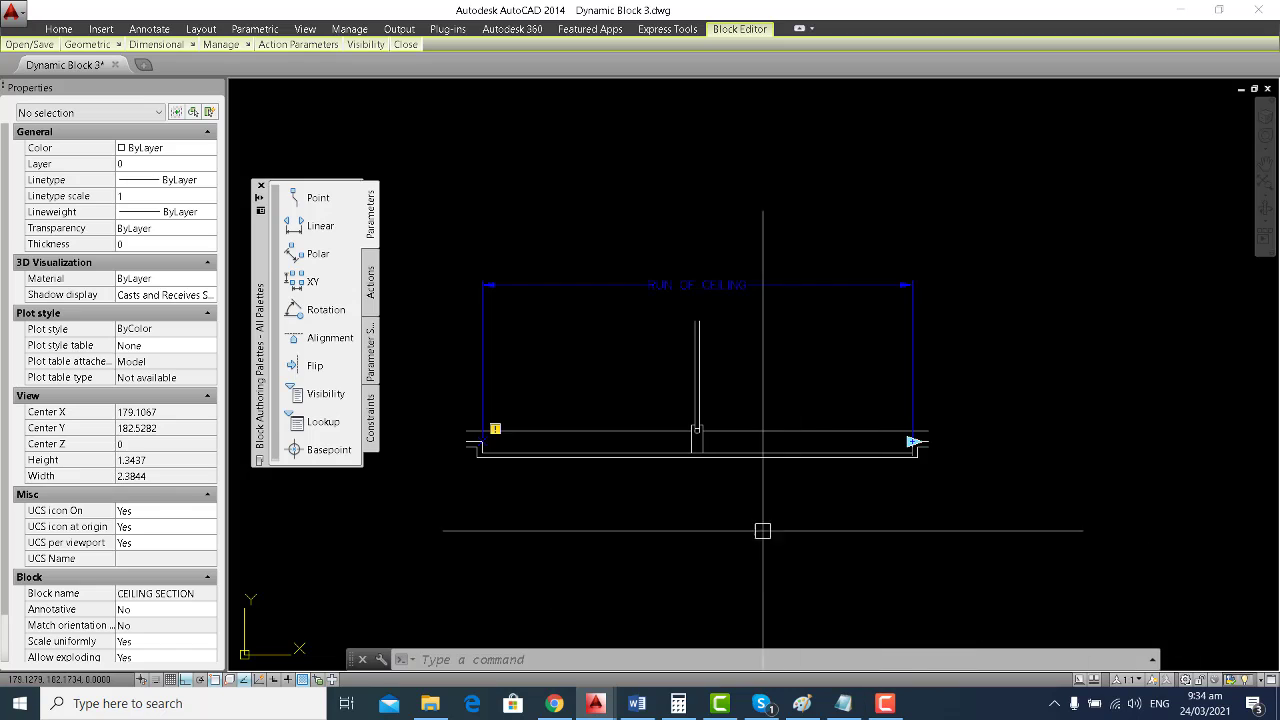
pyautogui.scroll(2, 734, 428)
pyautogui.moveTo(734, 434); pyautogui.dragTo(750, 493, button='middle')
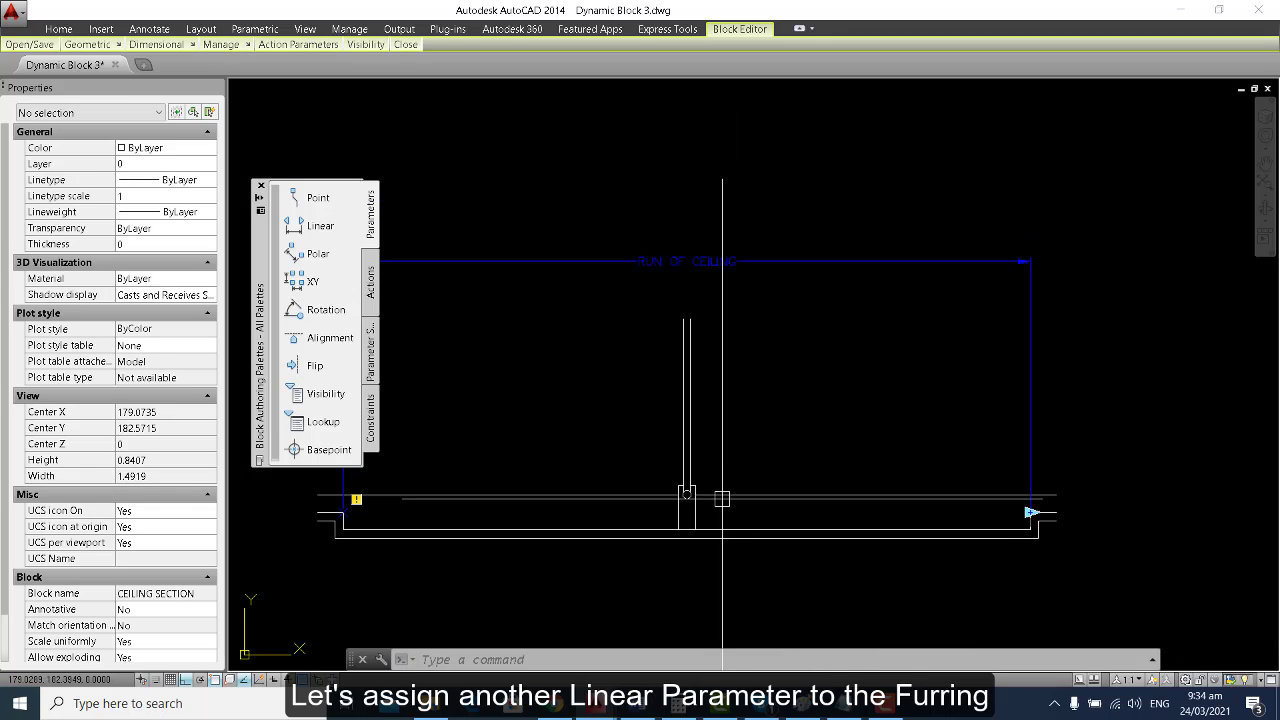
pyautogui.scroll(-2, 705, 490)
pyautogui.scroll(2, 705, 490)
pyautogui.moveTo(708, 491); pyautogui.dragTo(676, 481, button='middle')
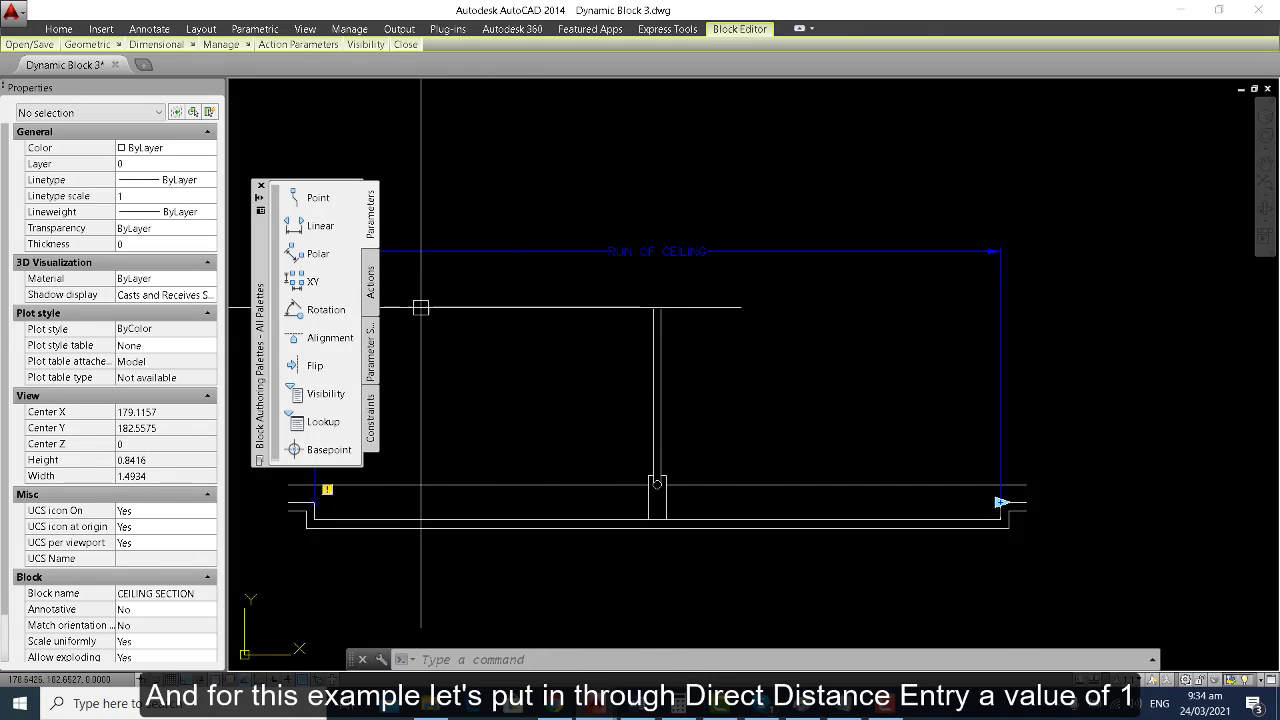
pyautogui.click(320, 225)
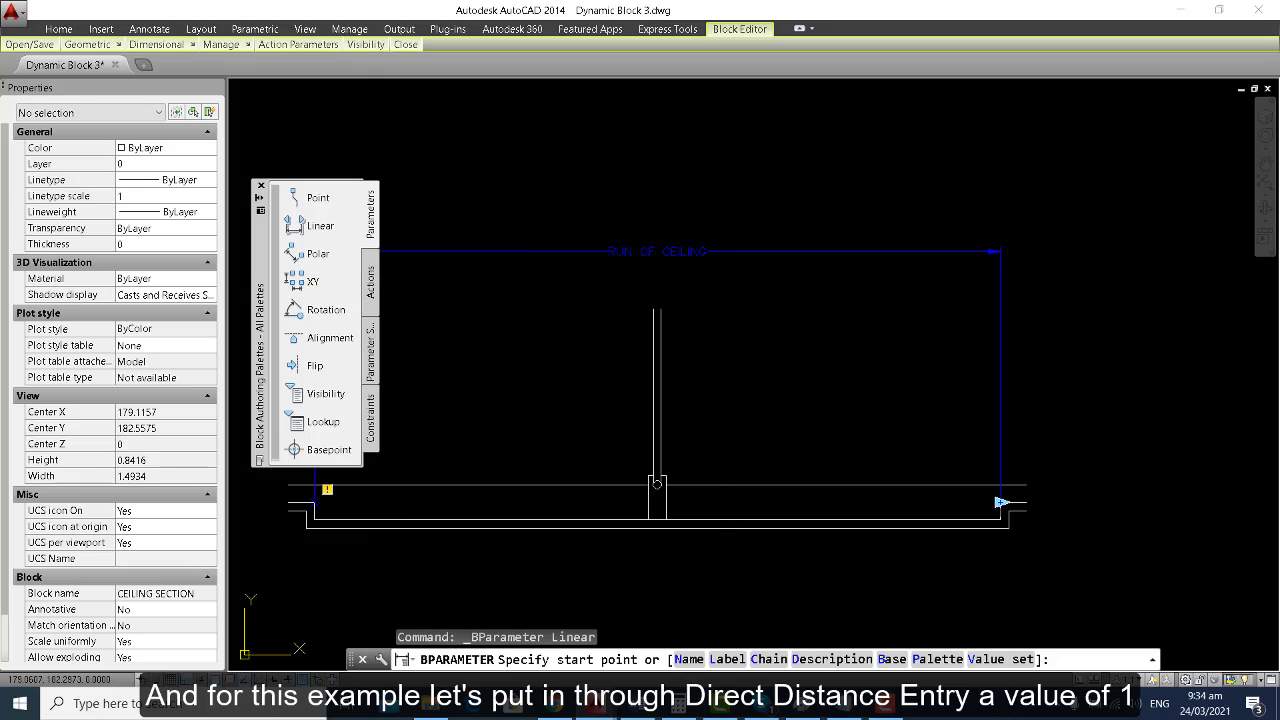
pyautogui.scroll(4, 660, 490)
pyautogui.click(666, 474)
pyautogui.scroll(-2, 666, 474)
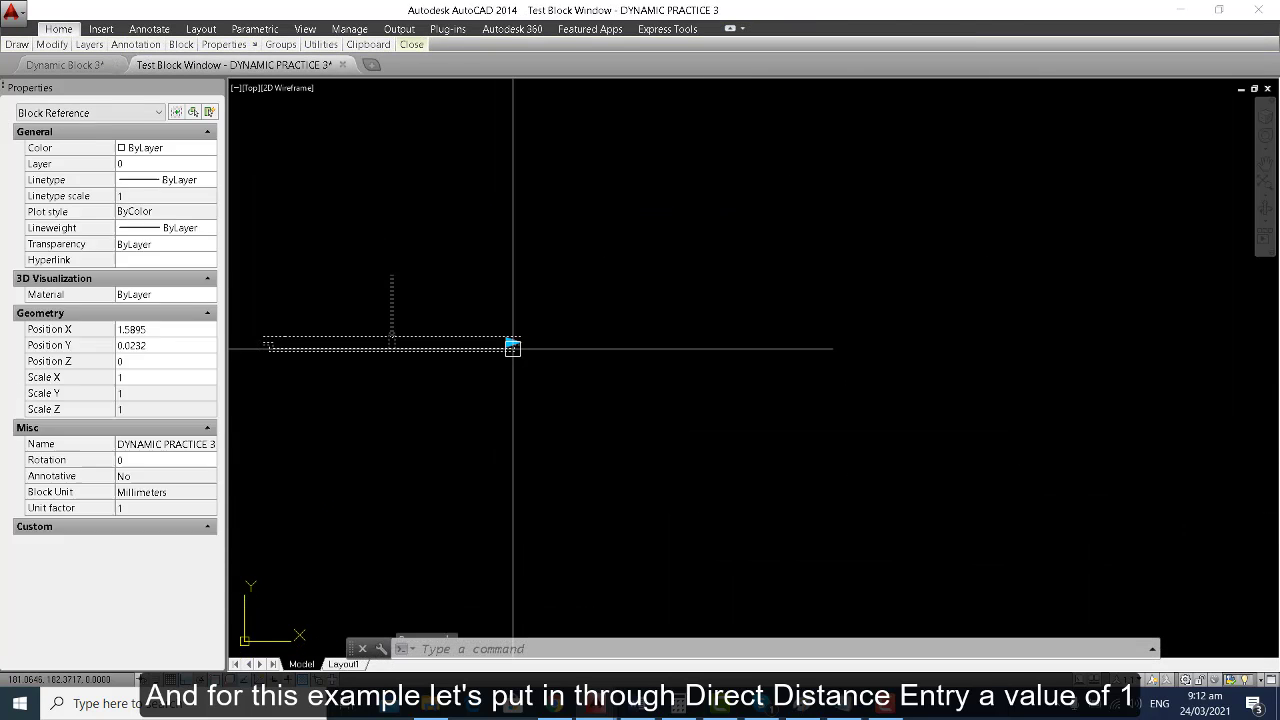
# Stretch the test block's end grip horizontally to demonstrate the 1 m spacing between repeated furrings.
pyautogui.click(509, 343)
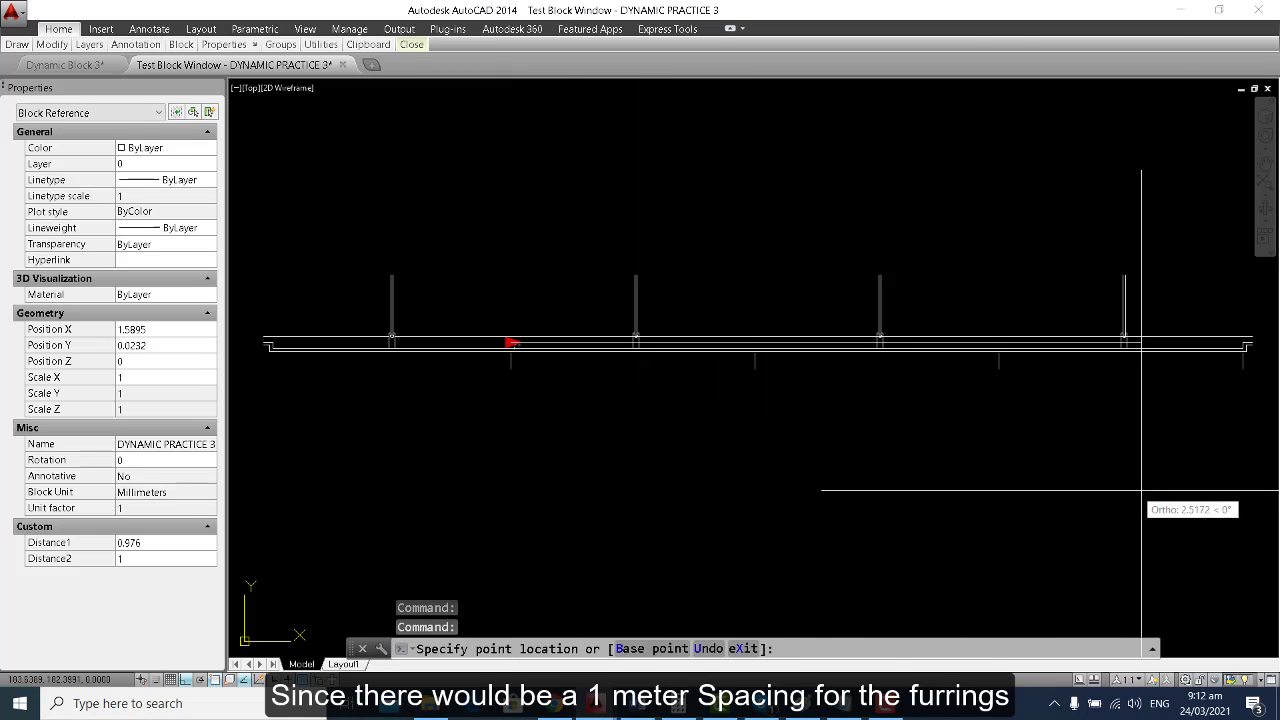
pyautogui.scroll(-2, 785, 416)
pyautogui.moveTo(941, 439); pyautogui.dragTo(792, 425, button='middle')
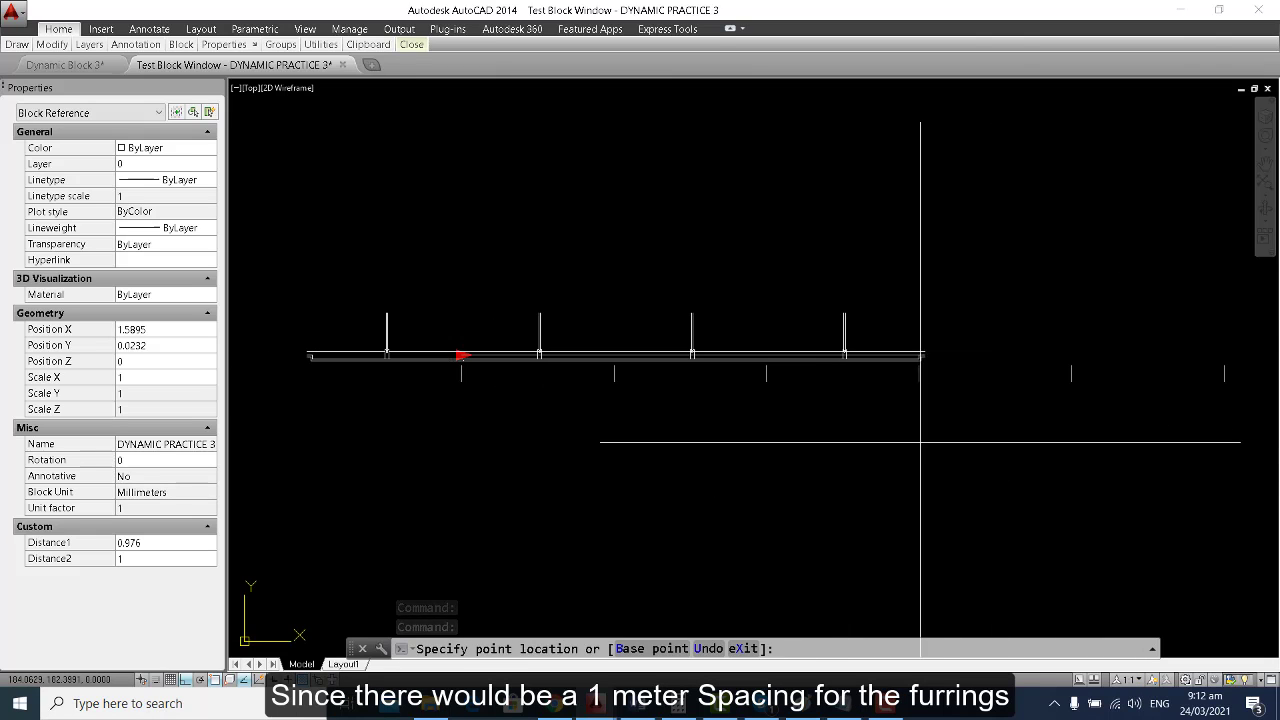
pyautogui.click(1043, 449)
pyautogui.press('Escape')
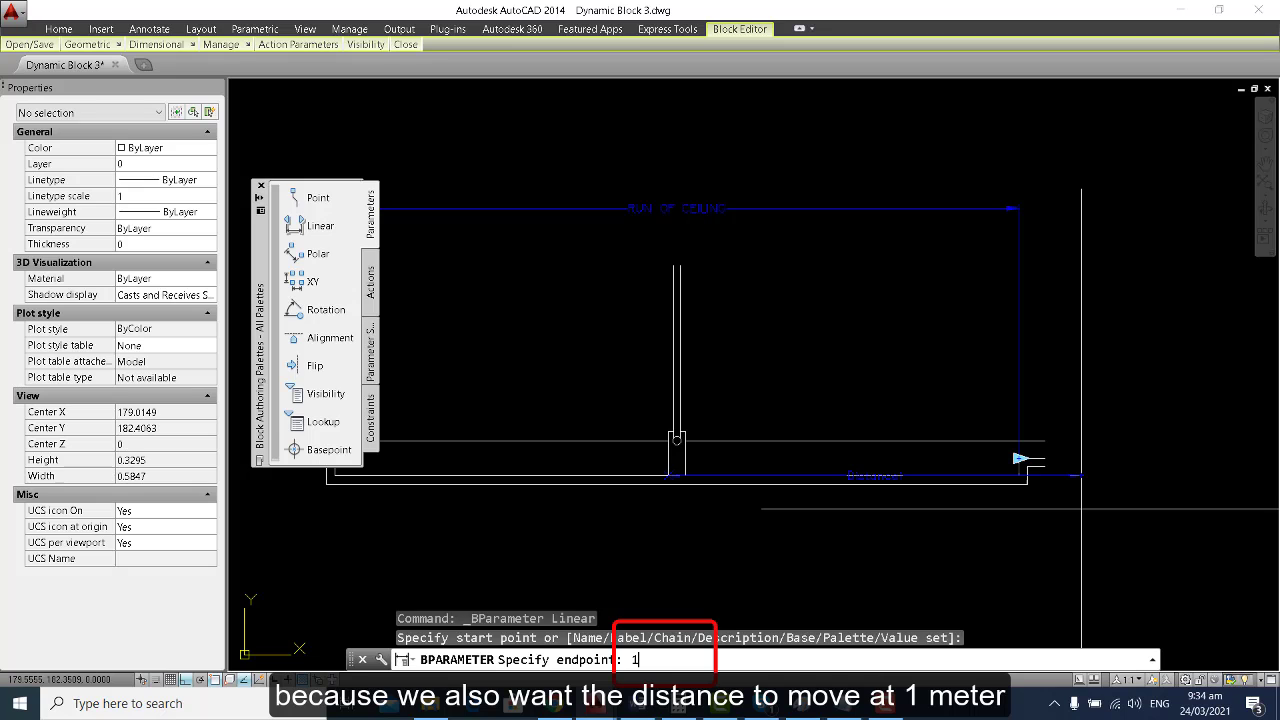
# Finish the second linear parameter with a distance of 1 and place its label between the ceiling line and the RUN OF CEILING parameter.
pyautogui.press('Return')
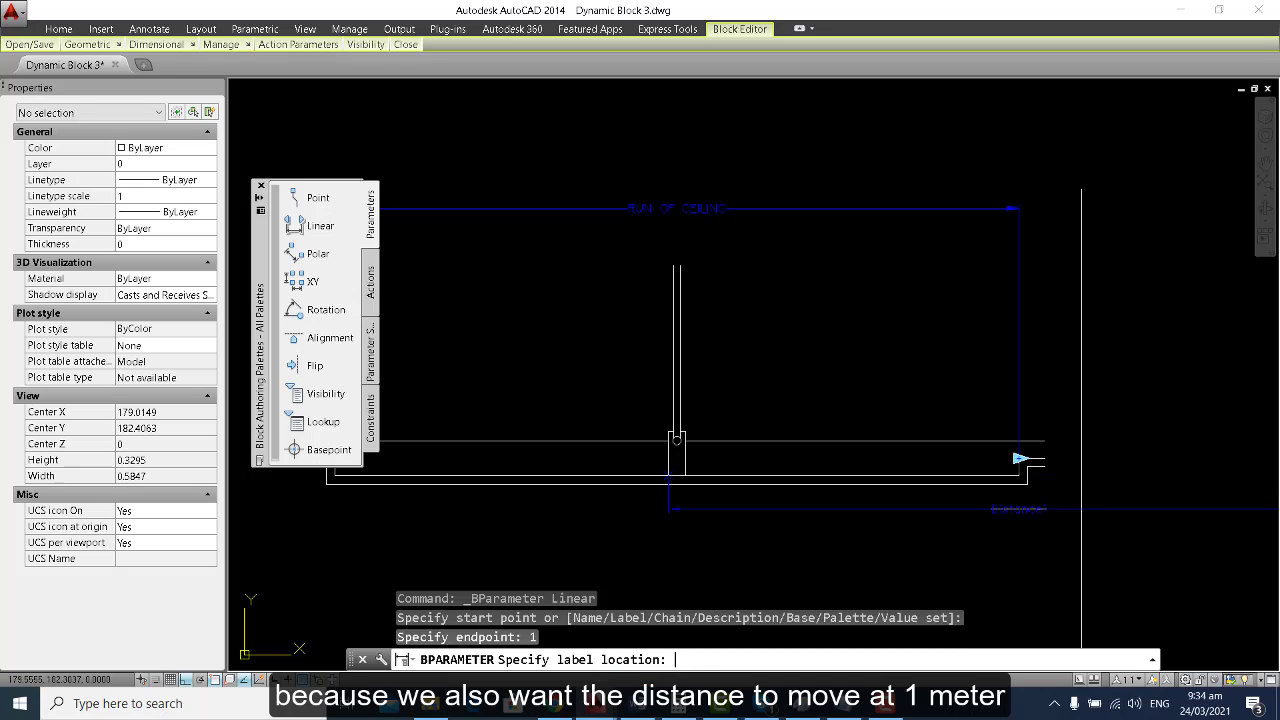
pyautogui.scroll(-5, 978, 373)
pyautogui.scroll(2, 978, 373)
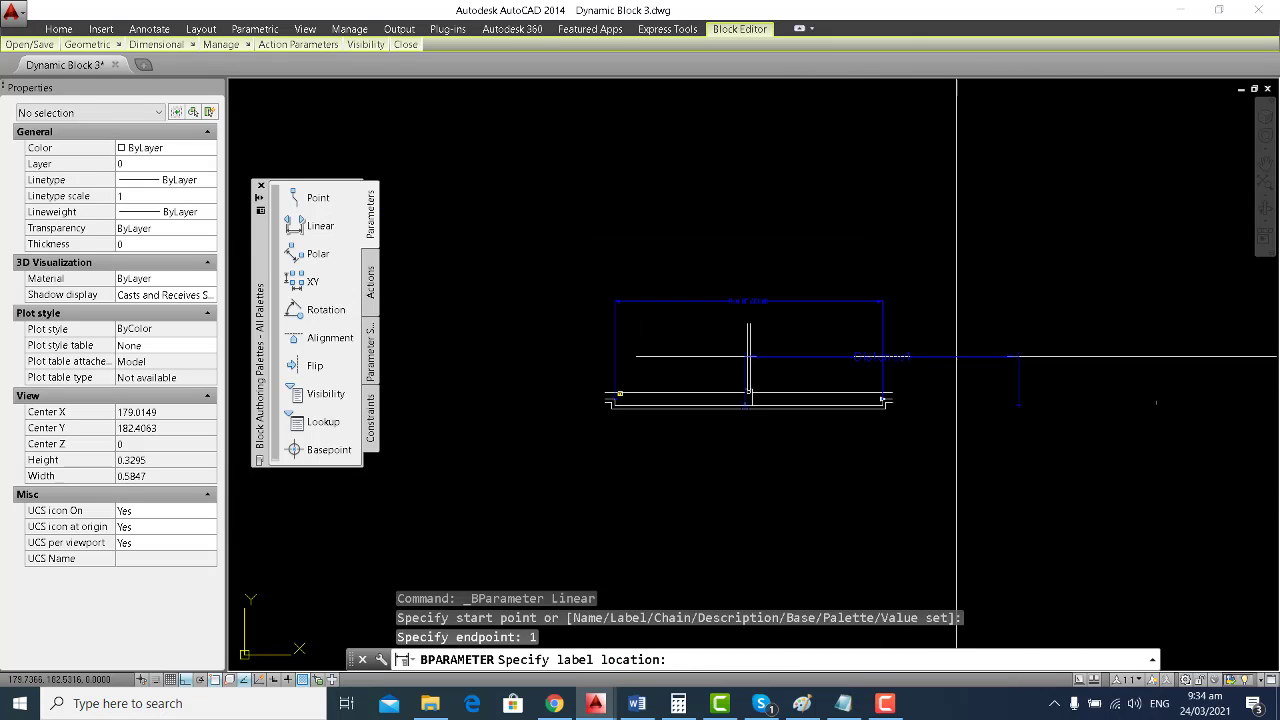
pyautogui.click(840, 341)
pyautogui.scroll(2, 831, 393)
pyautogui.moveTo(831, 393)
pyautogui.mouseDown(button='middle')
pyautogui.moveTo(848, 404)
pyautogui.moveTo(835, 395)
pyautogui.mouseUp(button='middle')
pyautogui.scroll(-1, 846, 401)
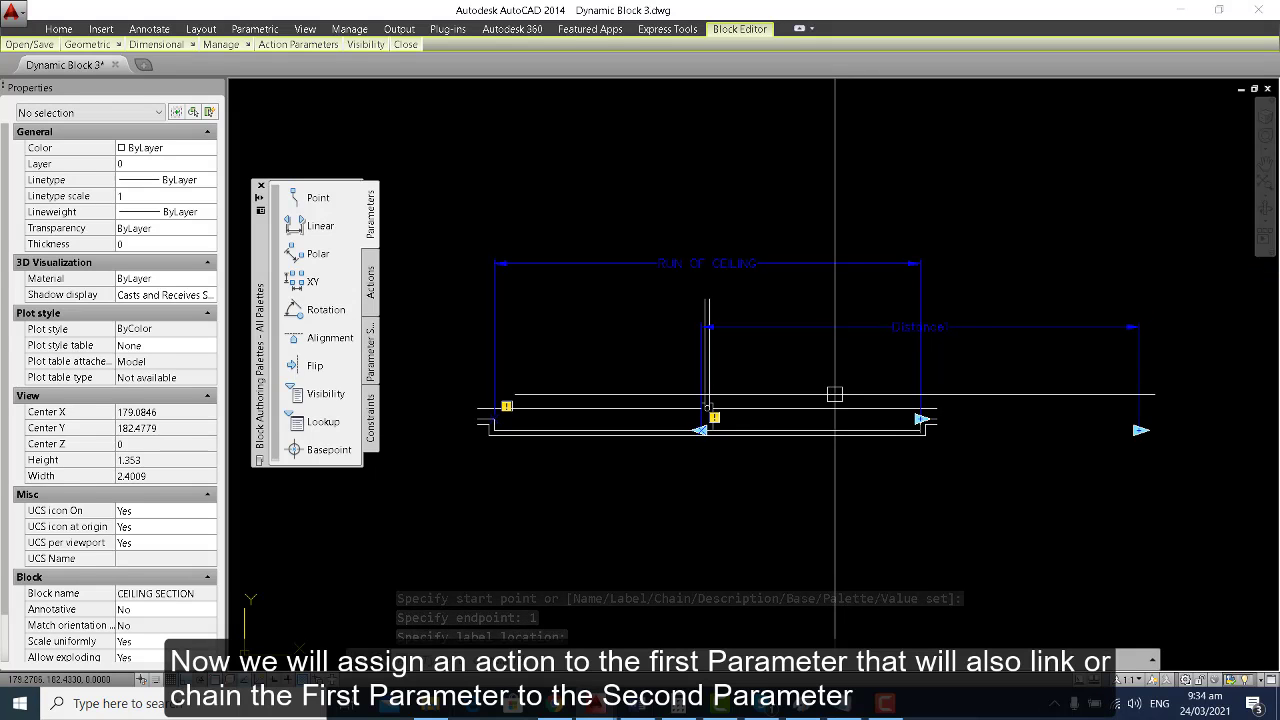
pyautogui.press('Escape')
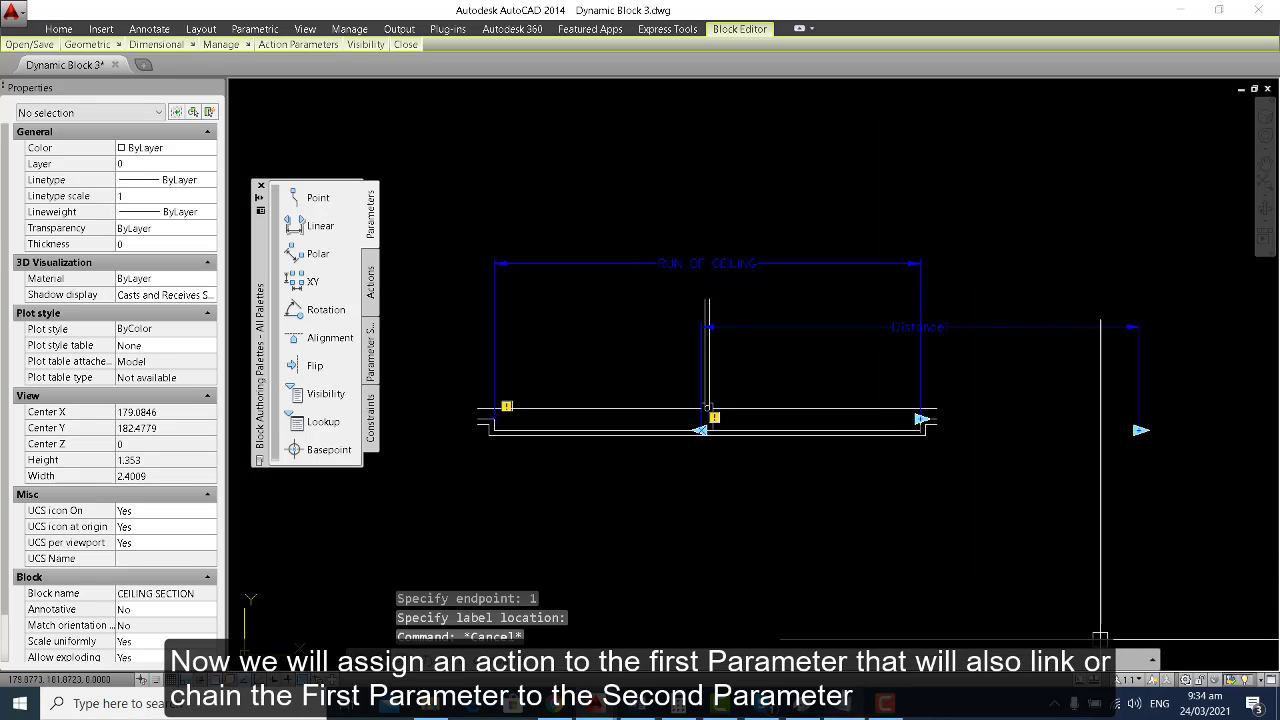
# Examine how the RUN OF CEILING and Distance1 parameters relate to the ceiling and the furring.
pyautogui.moveTo(761, 424); pyautogui.dragTo(760, 426, button='middle')
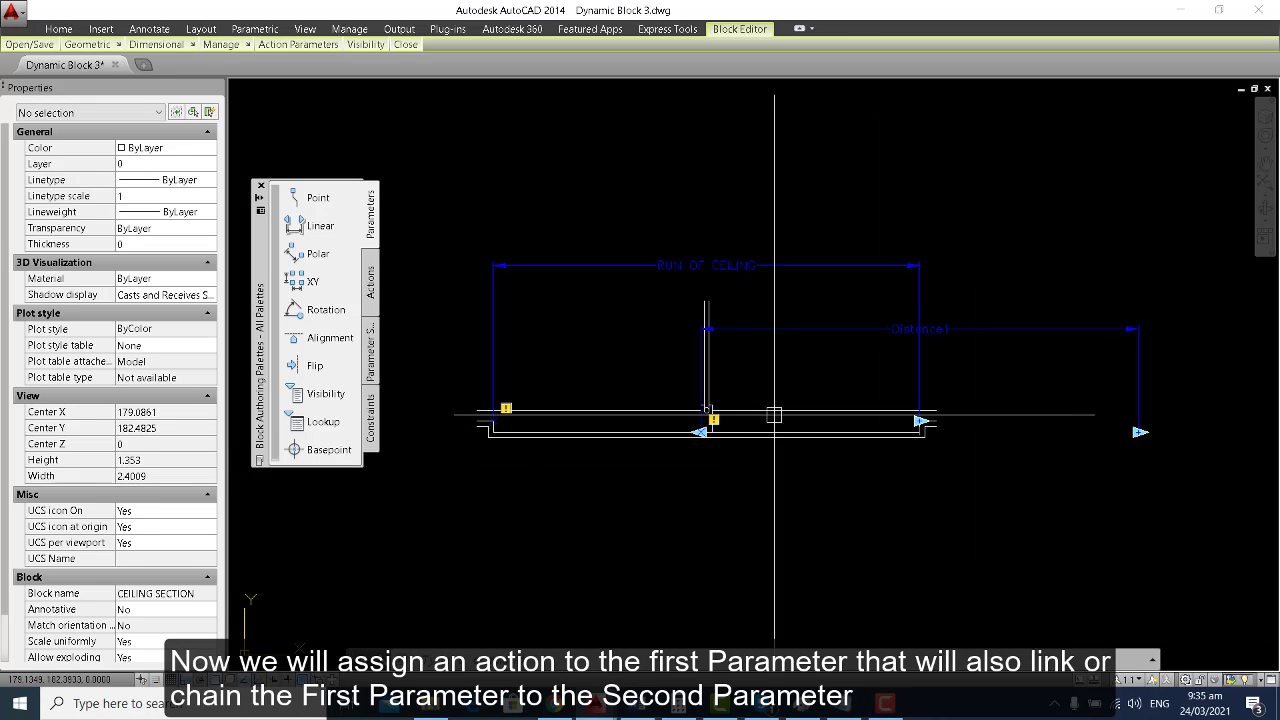
pyautogui.scroll(3, 849, 371)
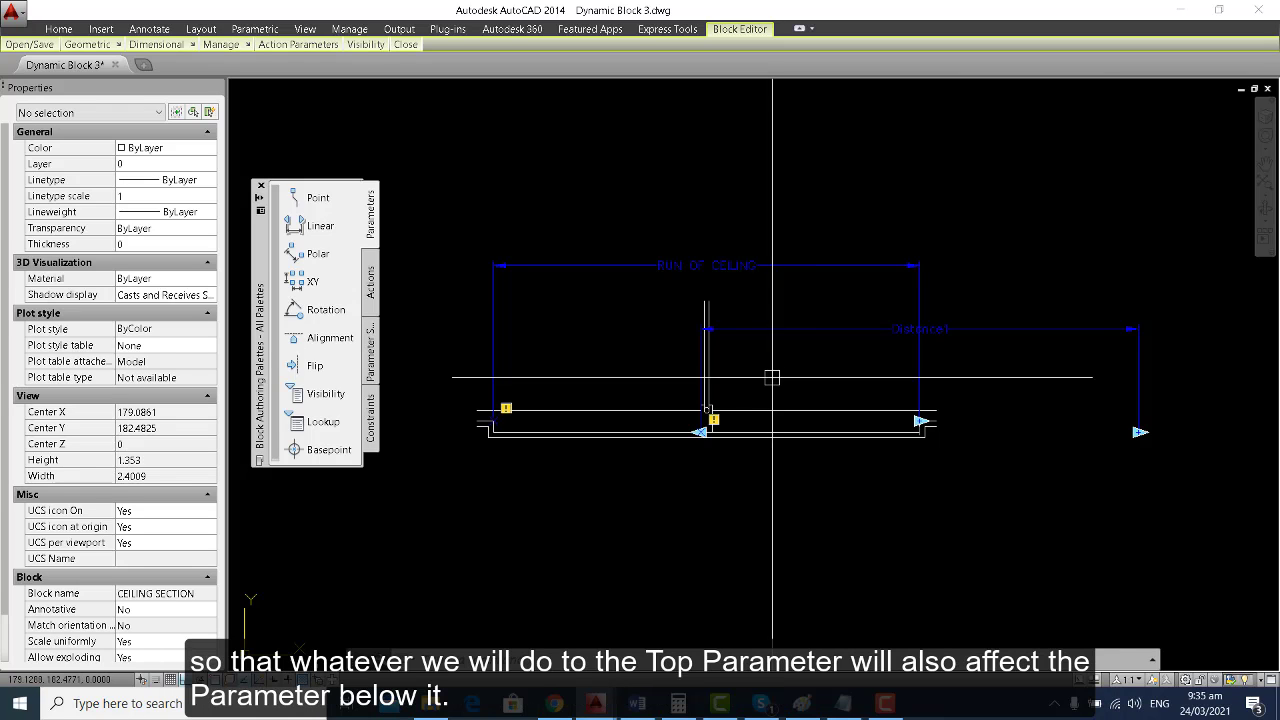
pyautogui.moveTo(848, 334); pyautogui.dragTo(731, 320, button='middle')
pyautogui.scroll(-1, 847, 328)
pyautogui.scroll(1, 595, 295)
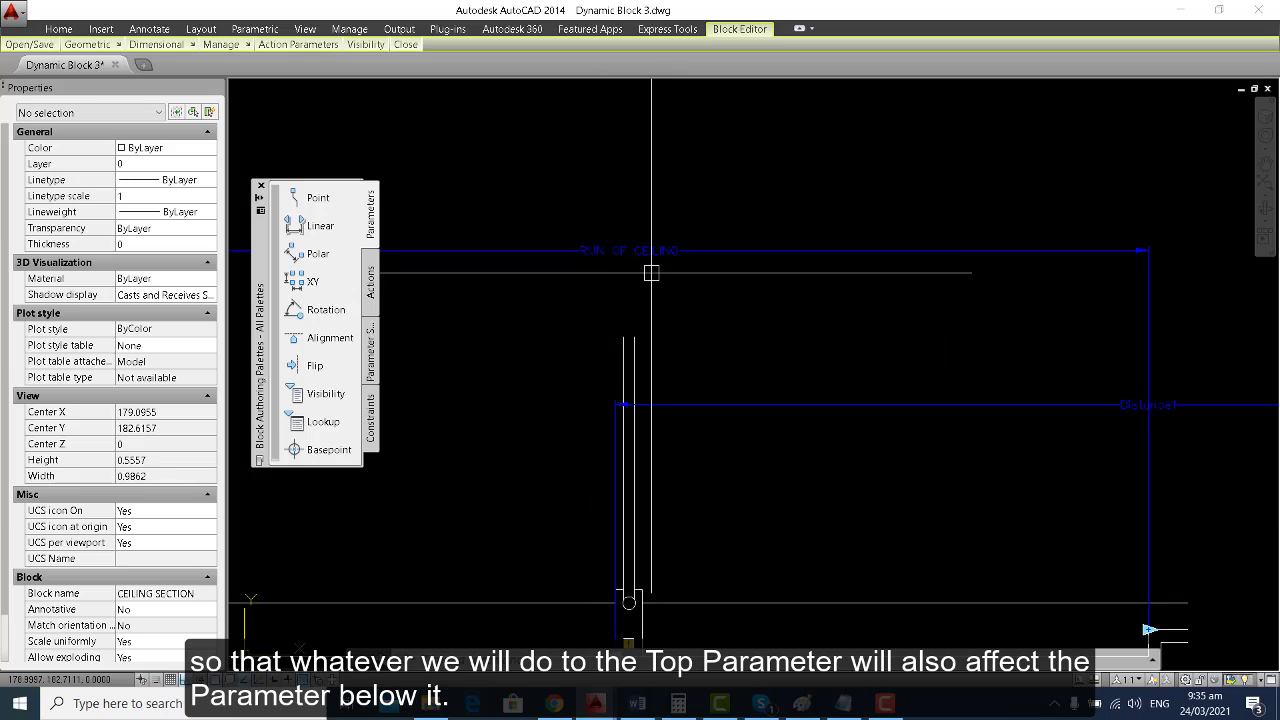
pyautogui.scroll(-2, 653, 272)
pyautogui.scroll(2, 917, 335)
pyautogui.scroll(-2, 760, 380)
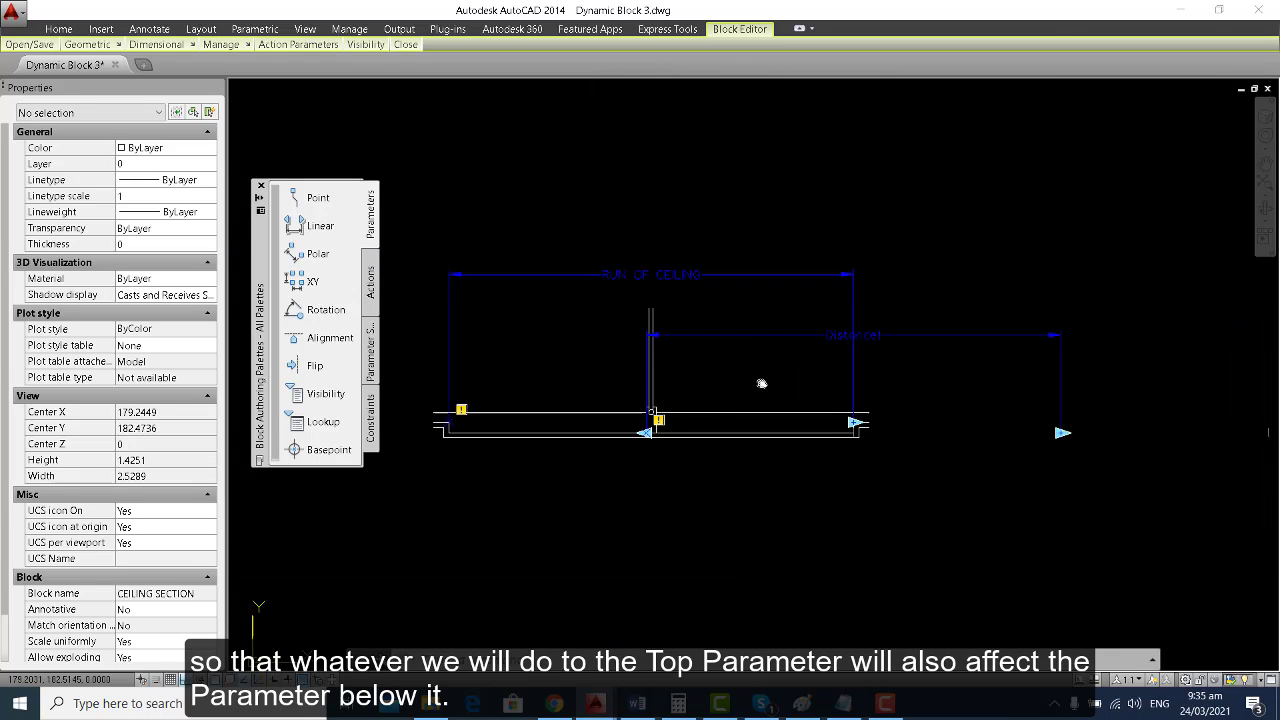
pyautogui.scroll(1, 714, 383)
pyautogui.scroll(-1, 674, 457)
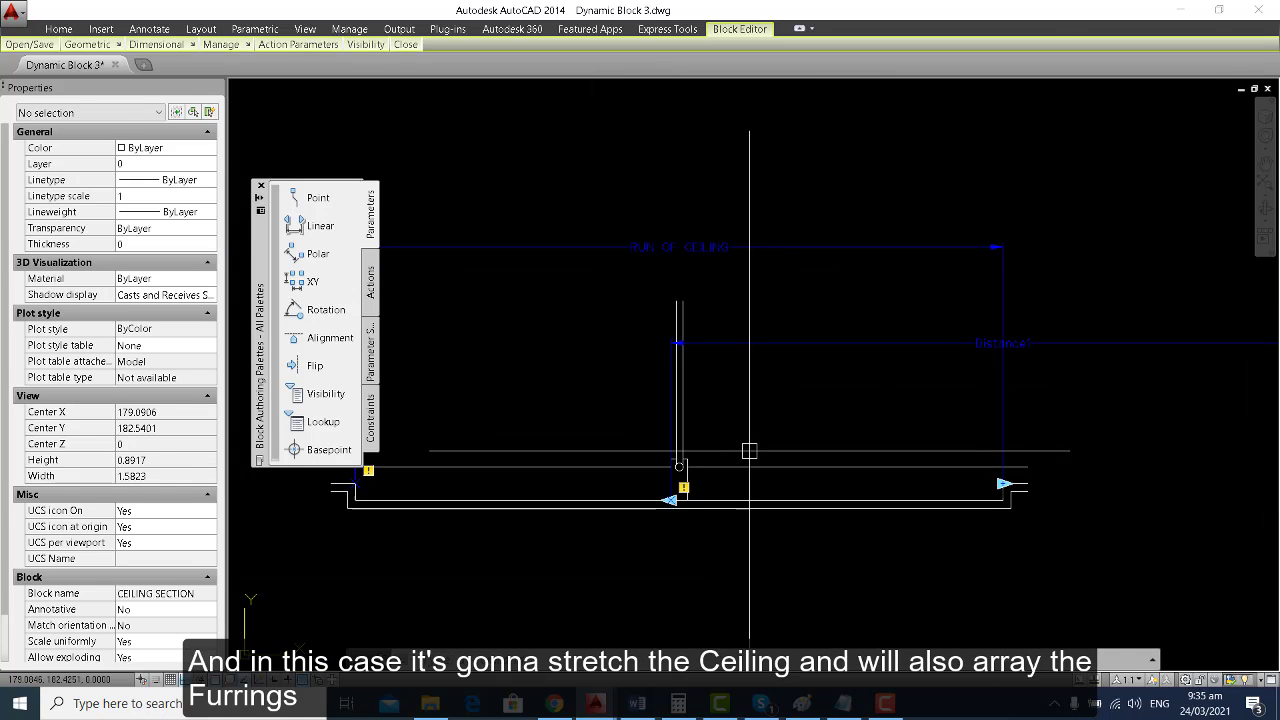
pyautogui.moveTo(793, 457); pyautogui.dragTo(856, 461, button='middle')
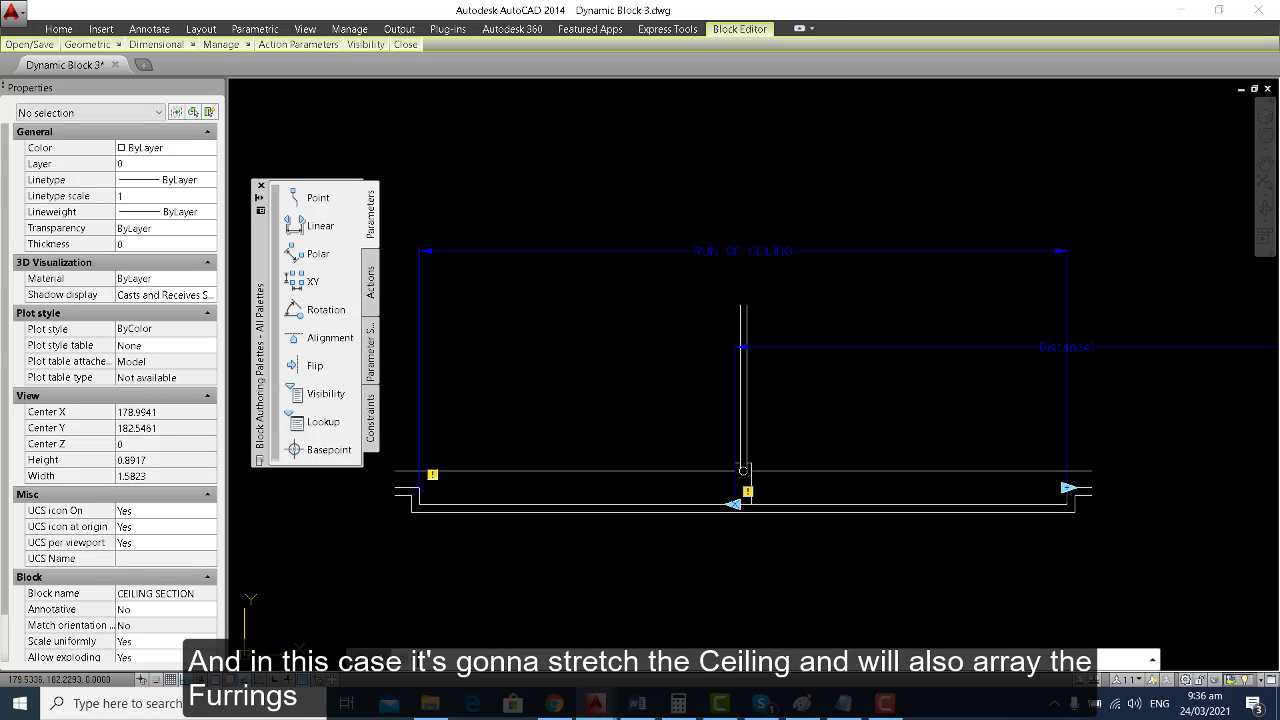
pyautogui.moveTo(766, 354); pyautogui.dragTo(757, 359, button='middle')
pyautogui.scroll(-2, 608, 382)
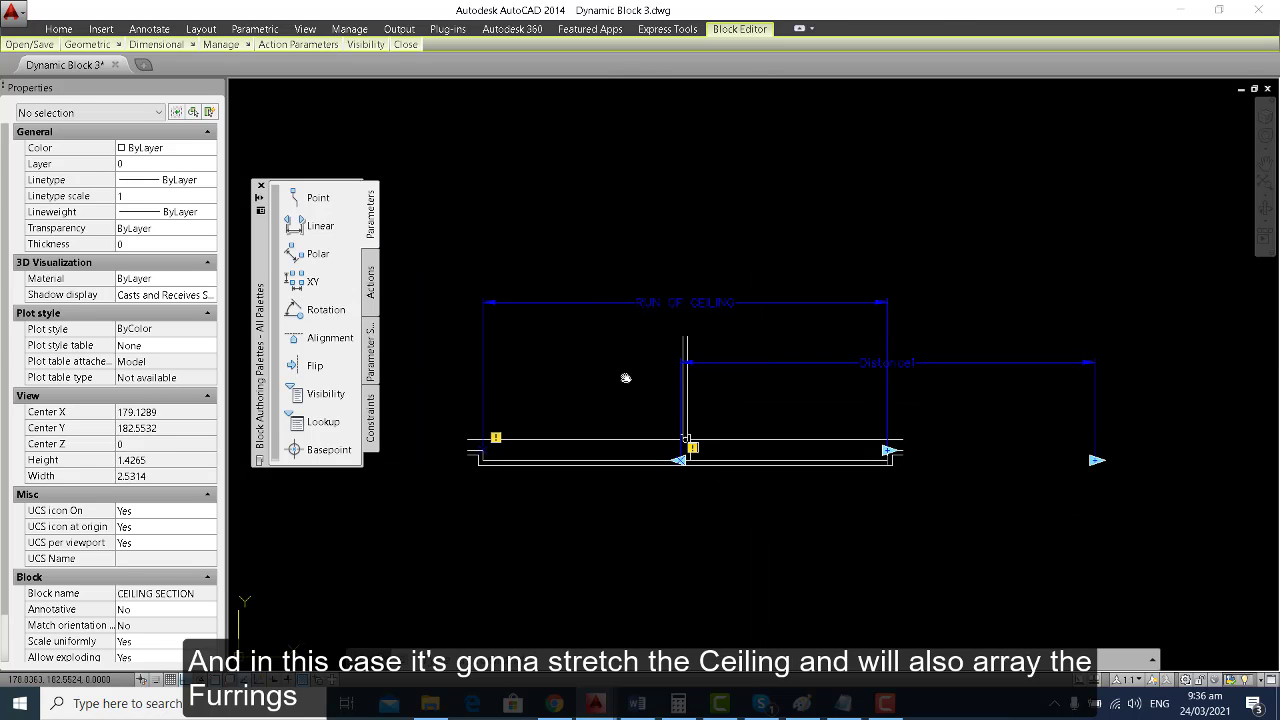
# Start a Stretch action on the RUN OF CEILING parameter and associate it with the parameter point at the ceiling's right end.
pyautogui.click(371, 293)
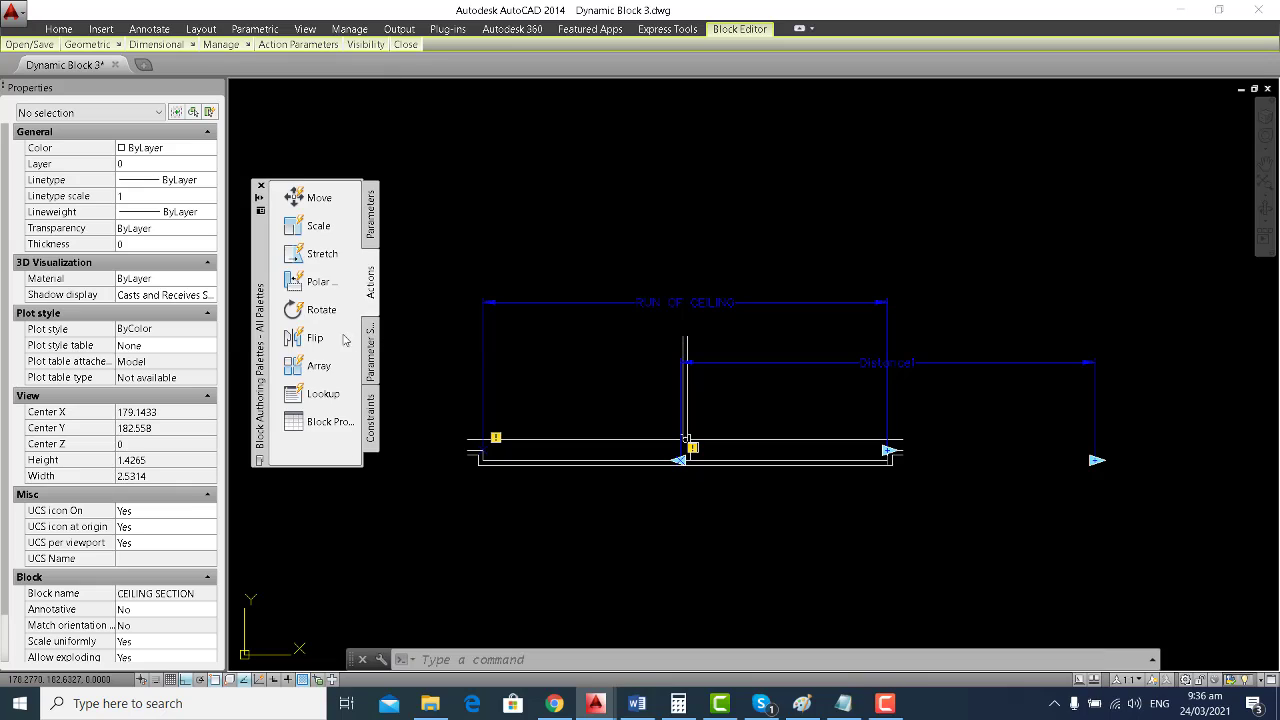
pyautogui.click(300, 253)
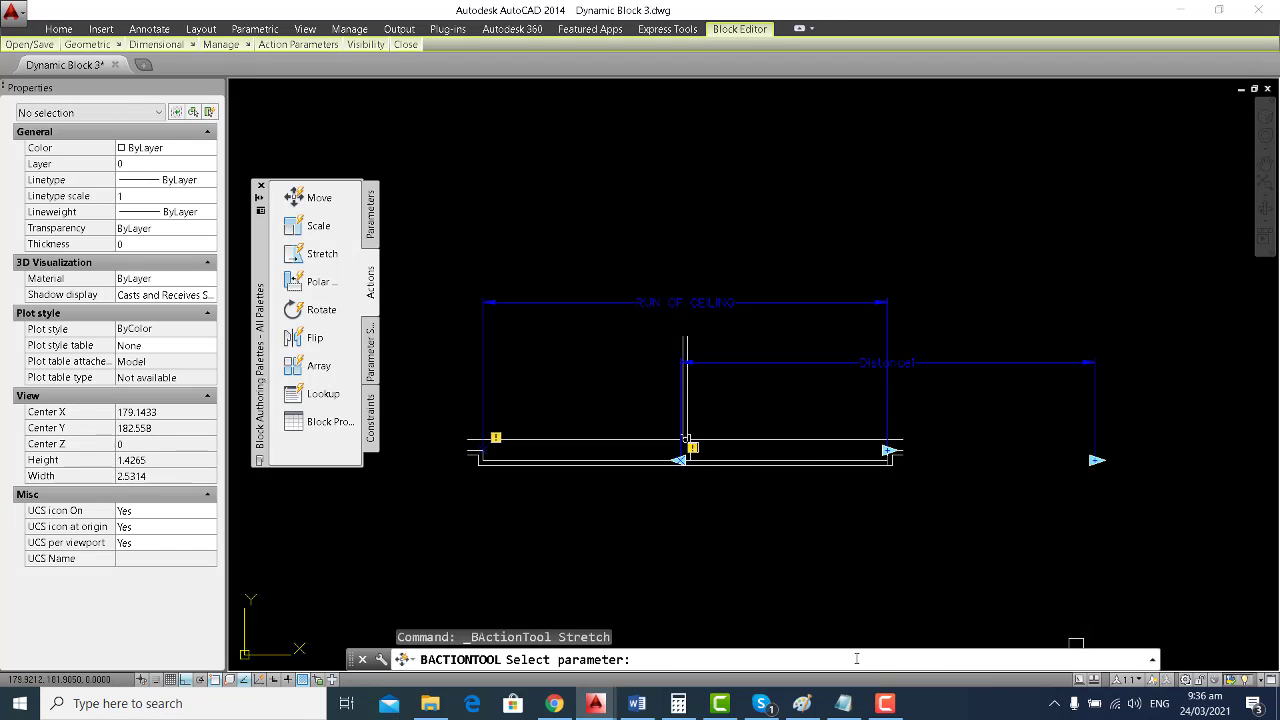
pyautogui.click(638, 301)
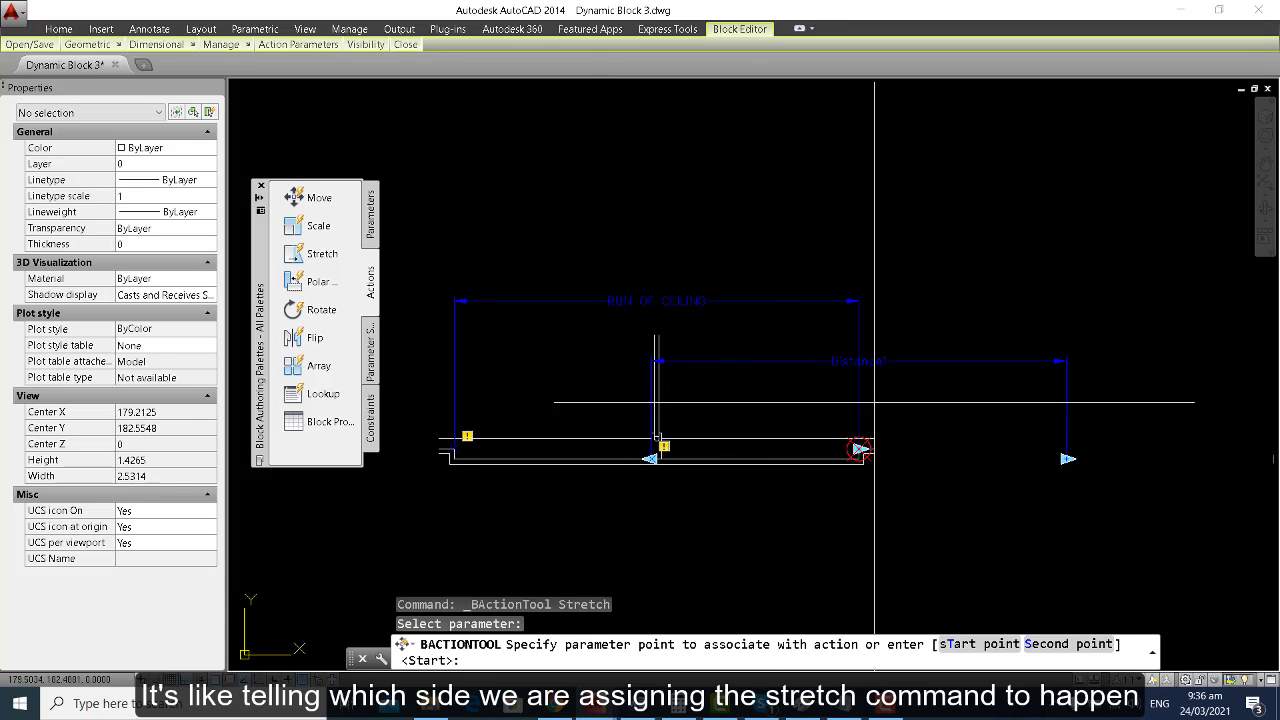
pyautogui.scroll(5, 921, 401)
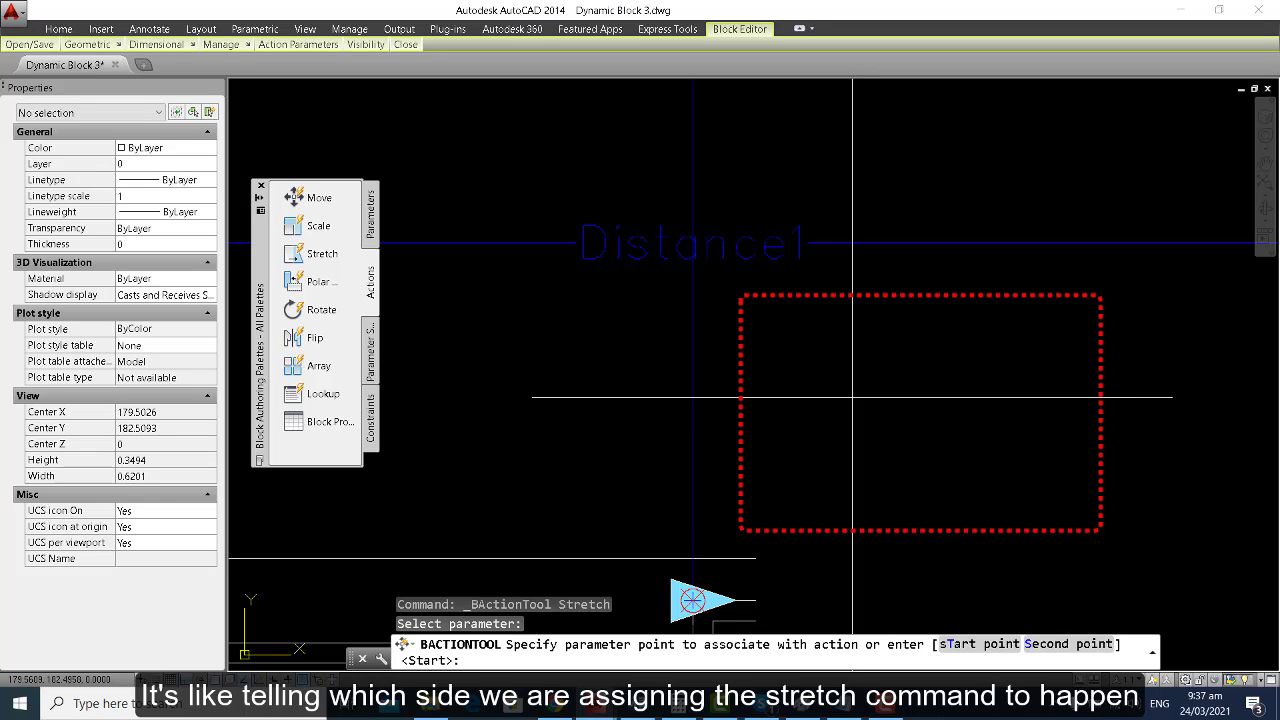
pyautogui.scroll(-5, 800, 395)
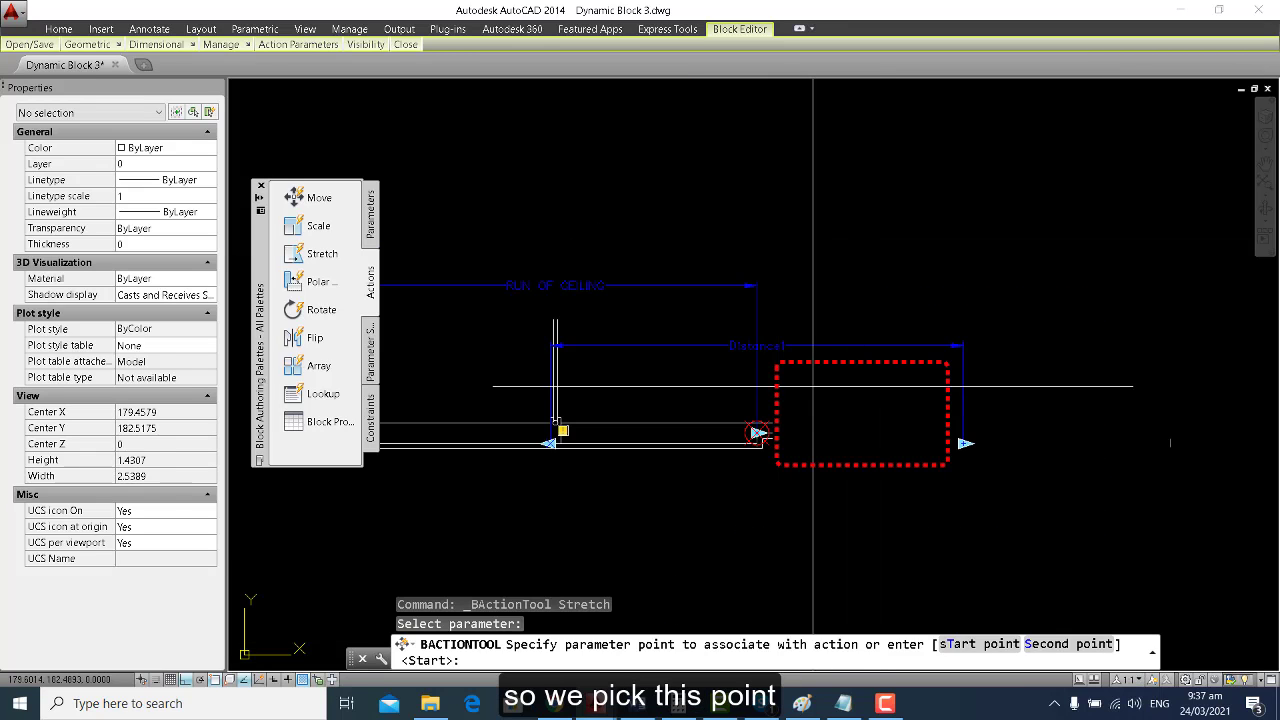
pyautogui.click(815, 386)
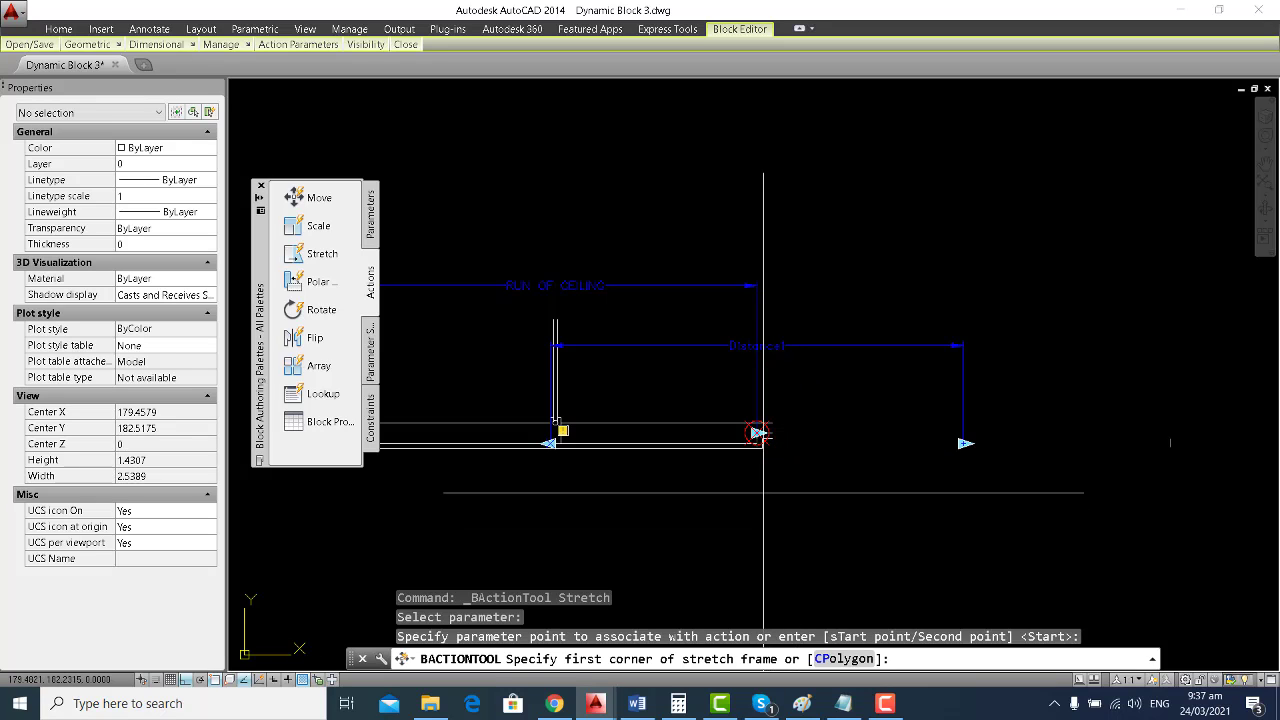
# Frame the right half of the ceiling as the stretch area and include the ceiling end objects and the Distance1 parameter in the action.
pyautogui.scroll(-2, 806, 496)
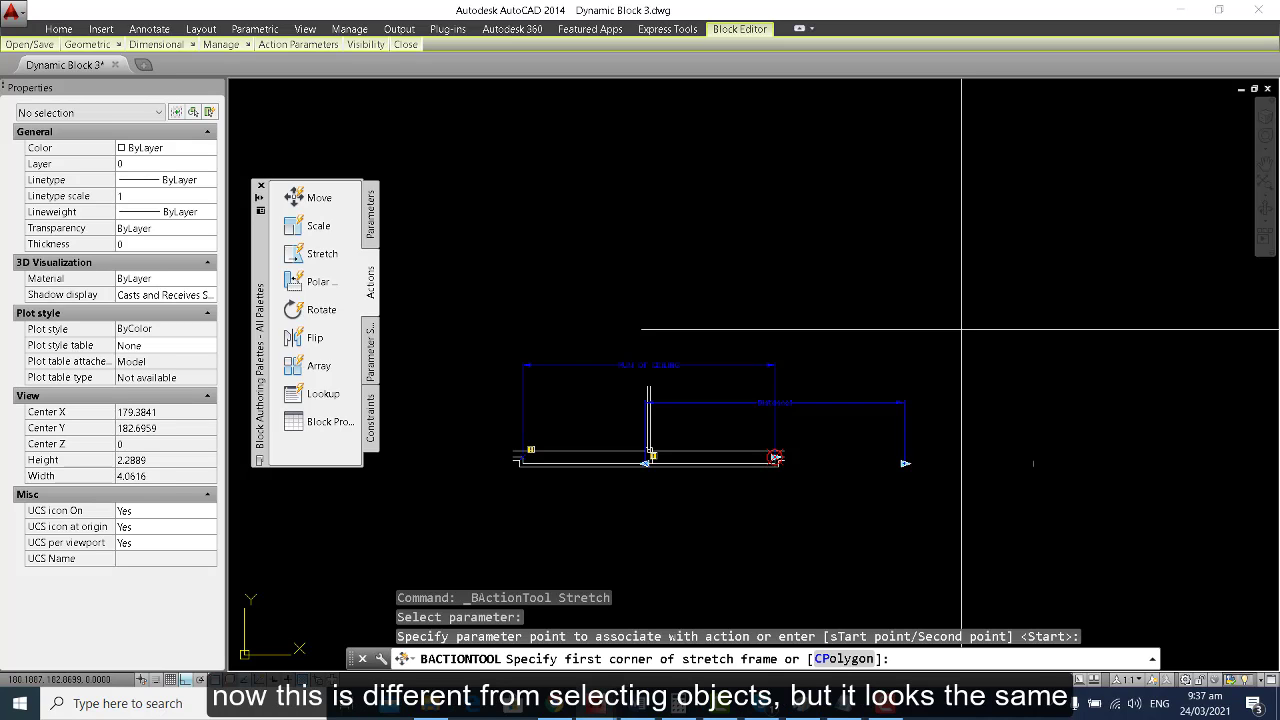
pyautogui.click(962, 329)
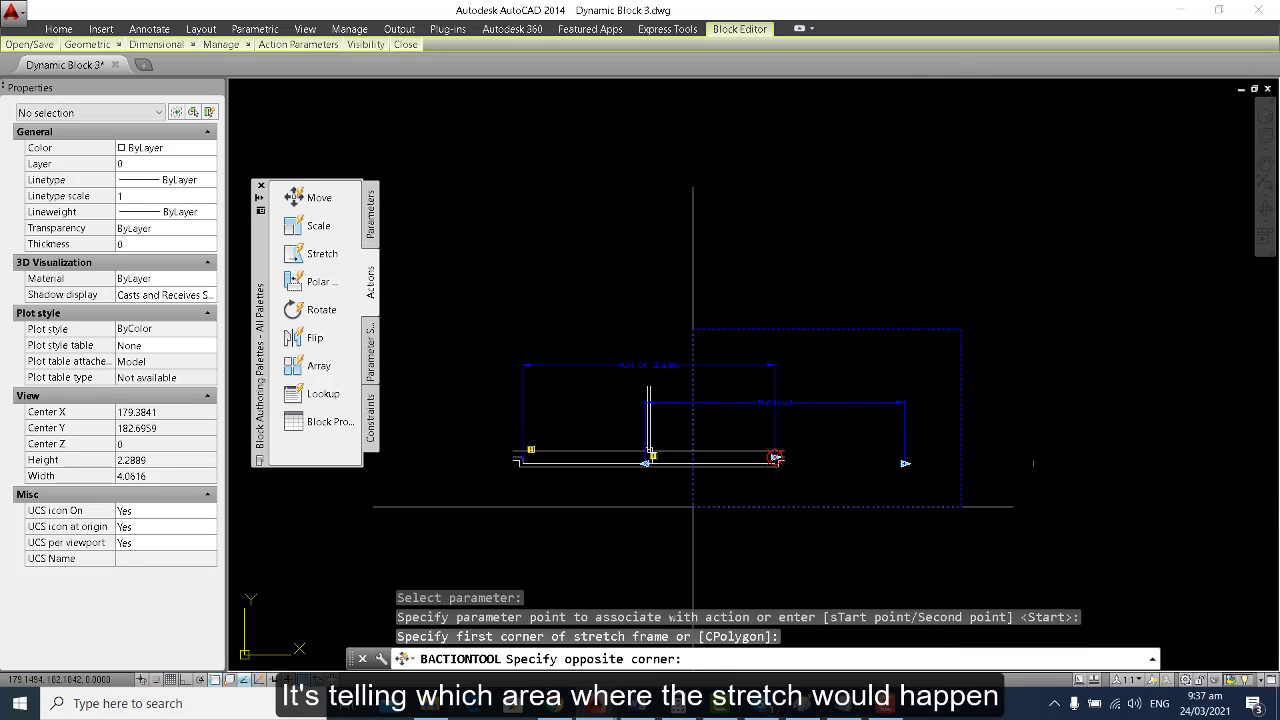
pyautogui.click(693, 507)
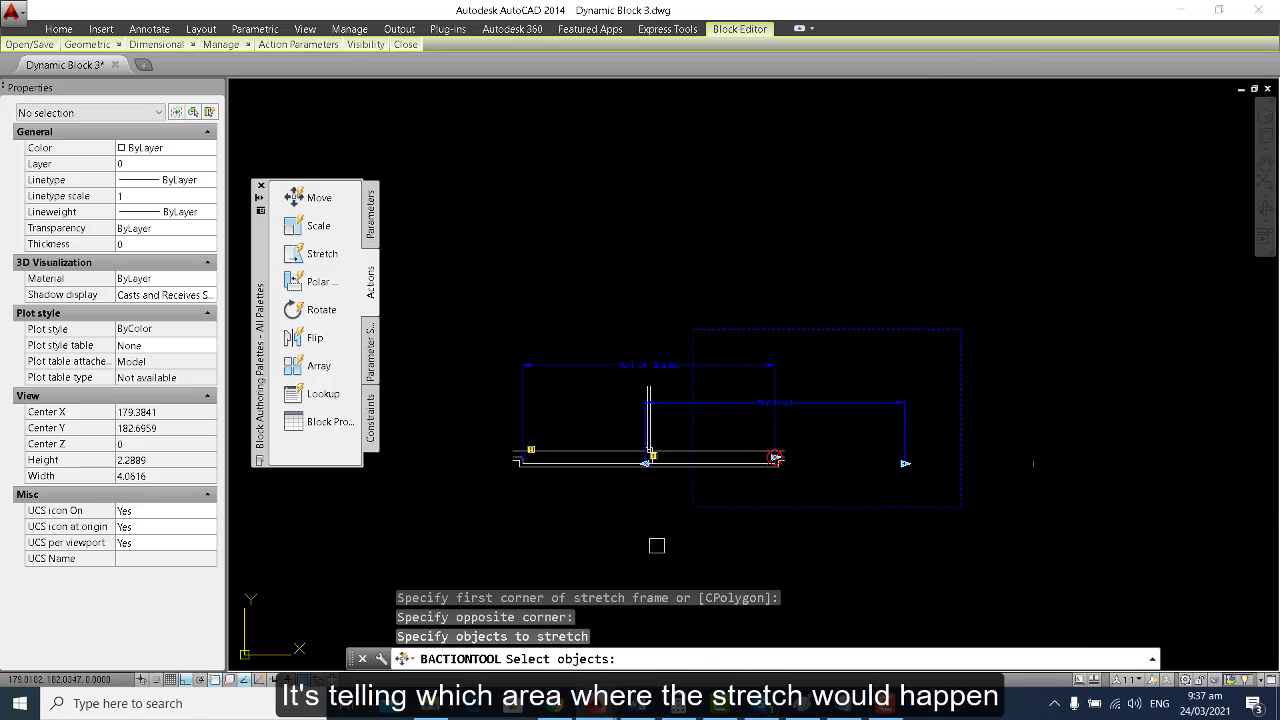
pyautogui.moveTo(690, 545); pyautogui.dragTo(696, 553, button='middle')
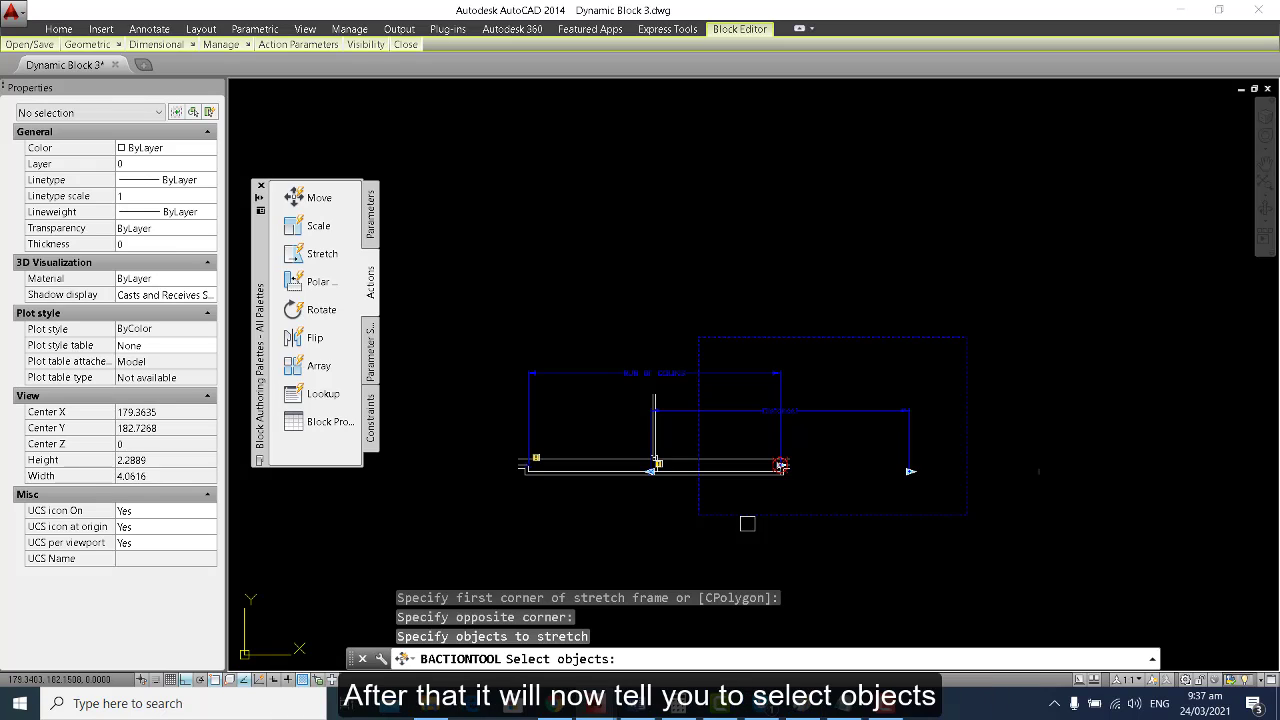
pyautogui.click(939, 362)
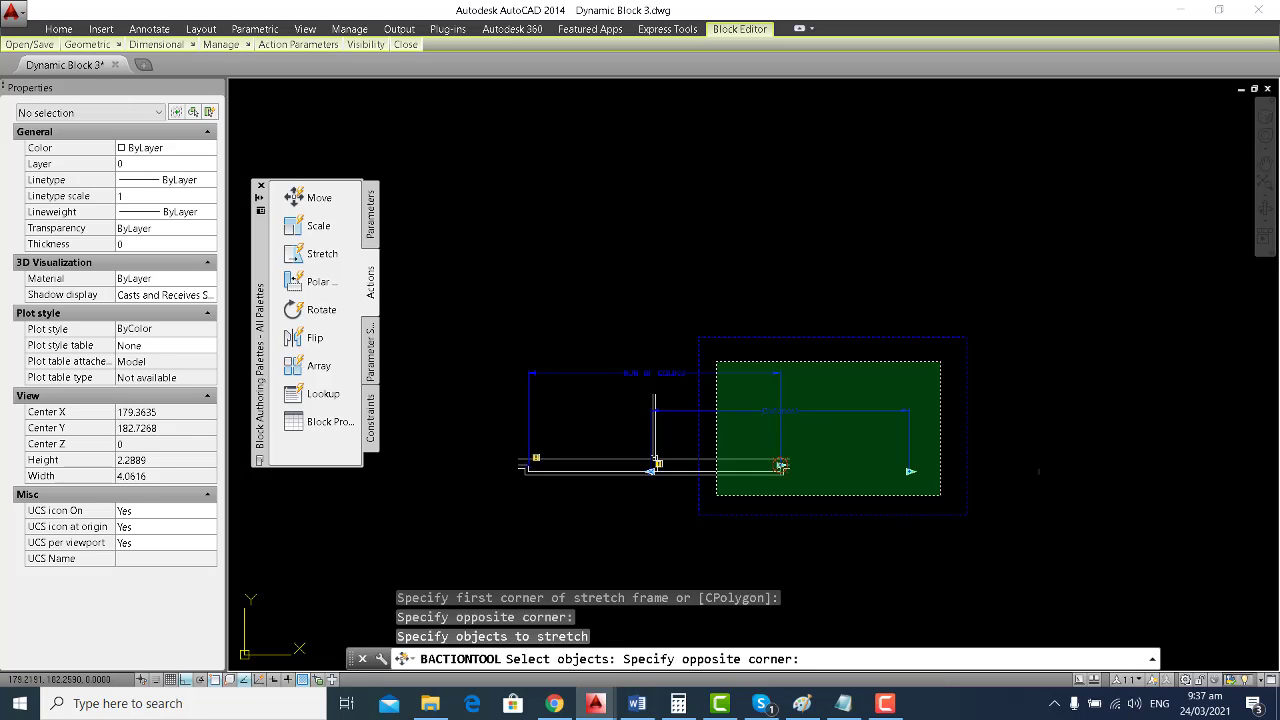
pyautogui.click(716, 495)
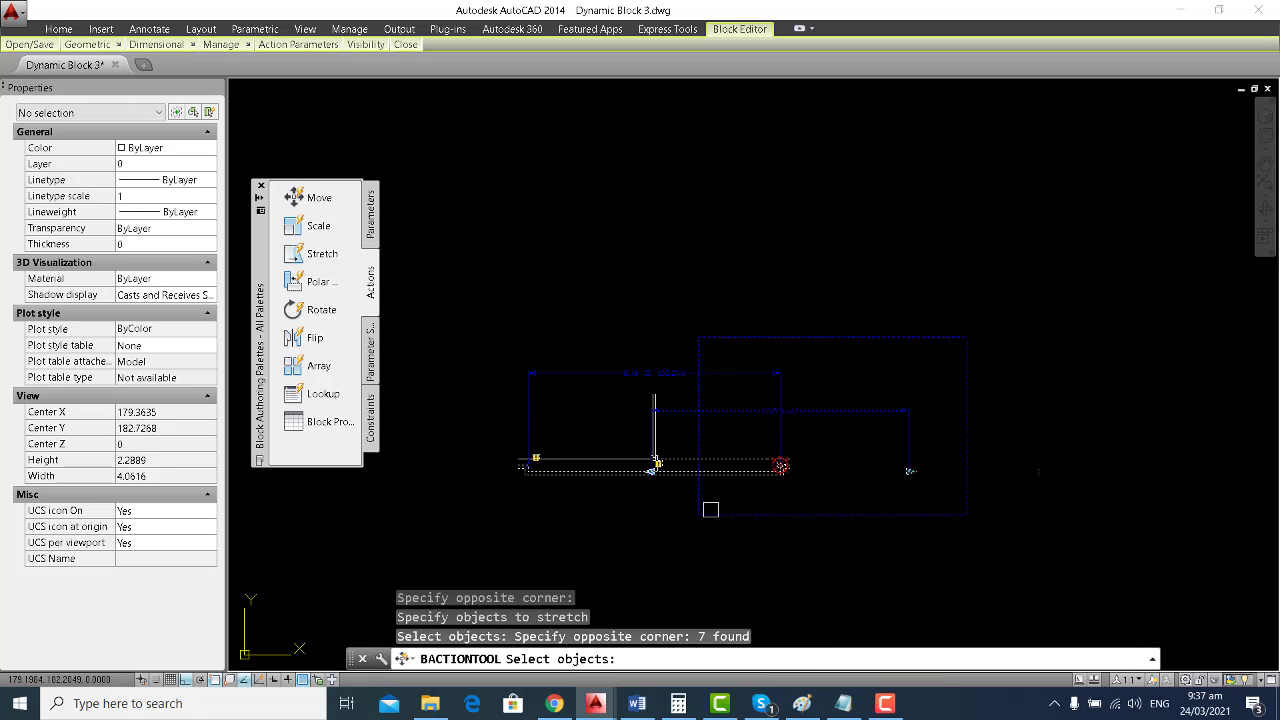
pyautogui.press('Return')
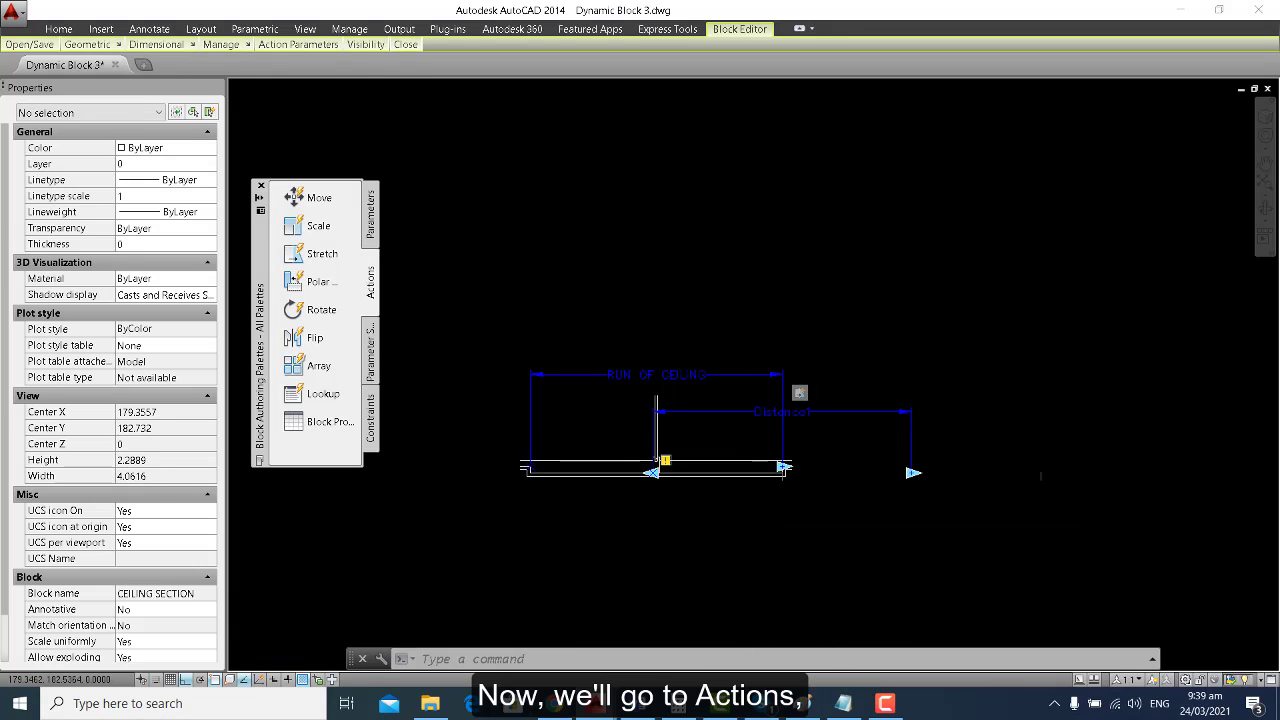
pyautogui.scroll(2, 716, 413)
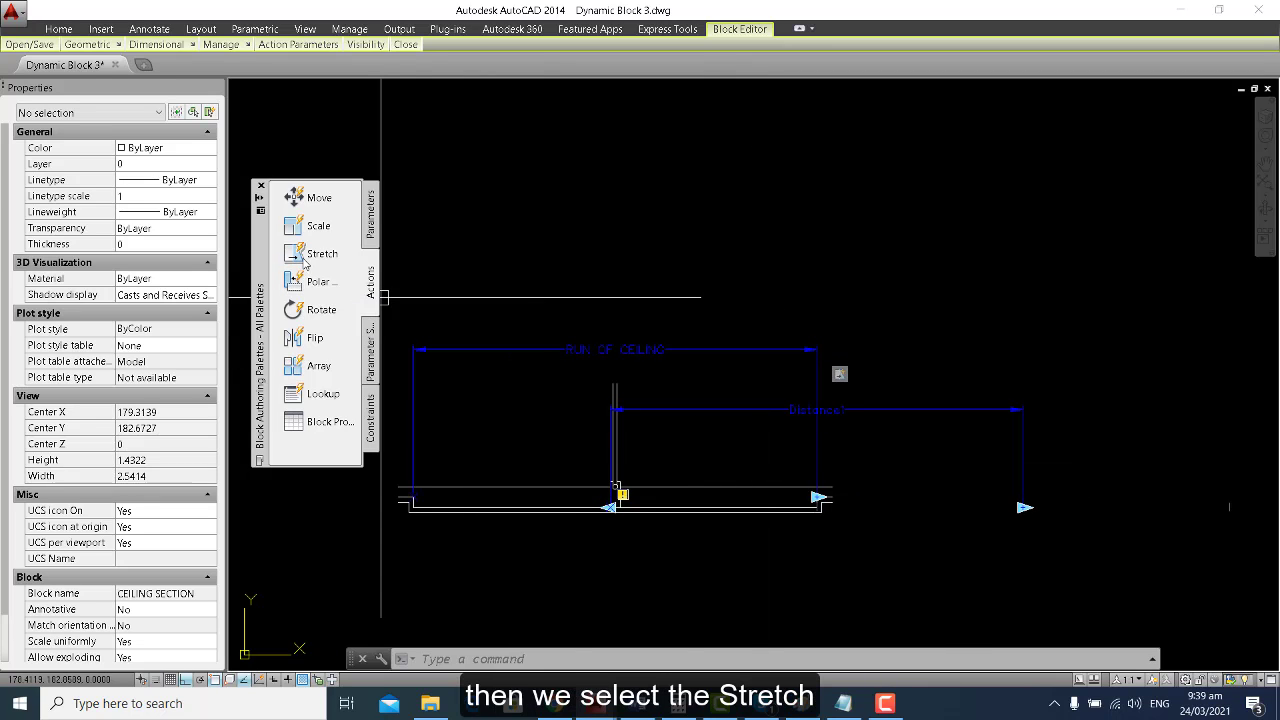
pyautogui.click(303, 261)
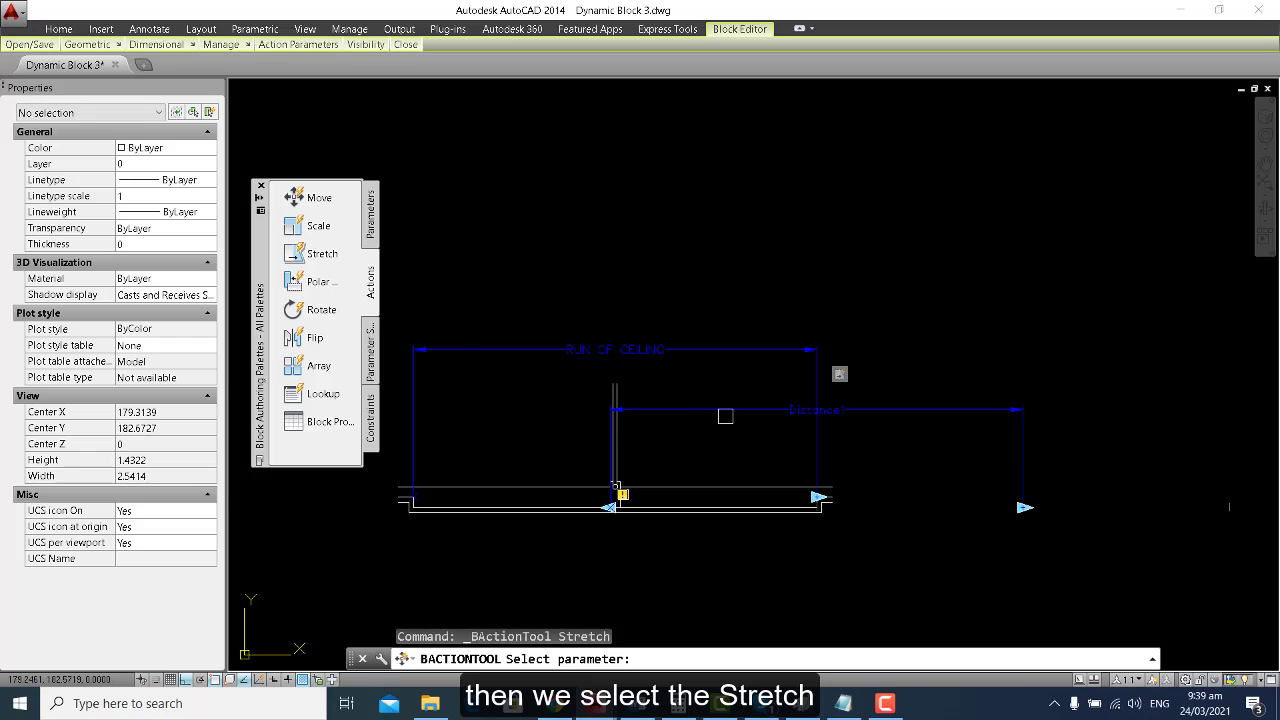
pyautogui.moveTo(858, 477); pyautogui.dragTo(872, 476, button='middle')
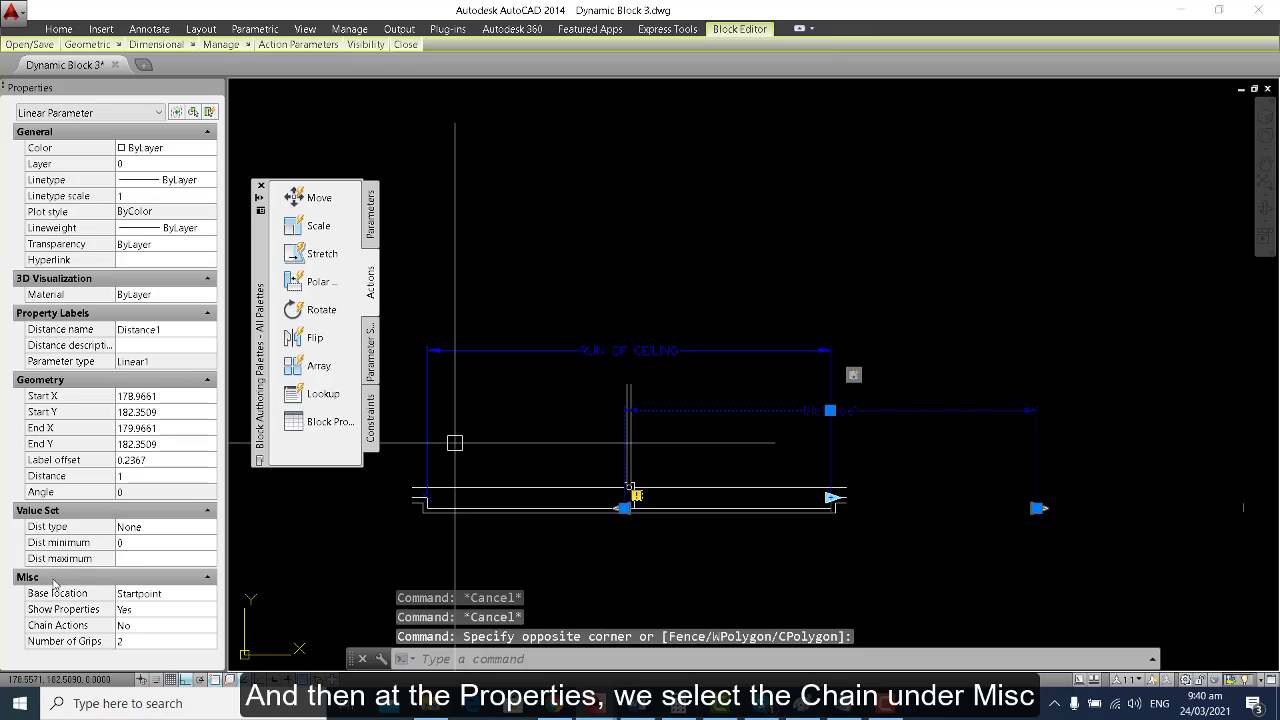
# Set the Distance1 parameter's chain actions to Yes and its number of grips to 0, and deselect it.
pyautogui.click(140, 625)
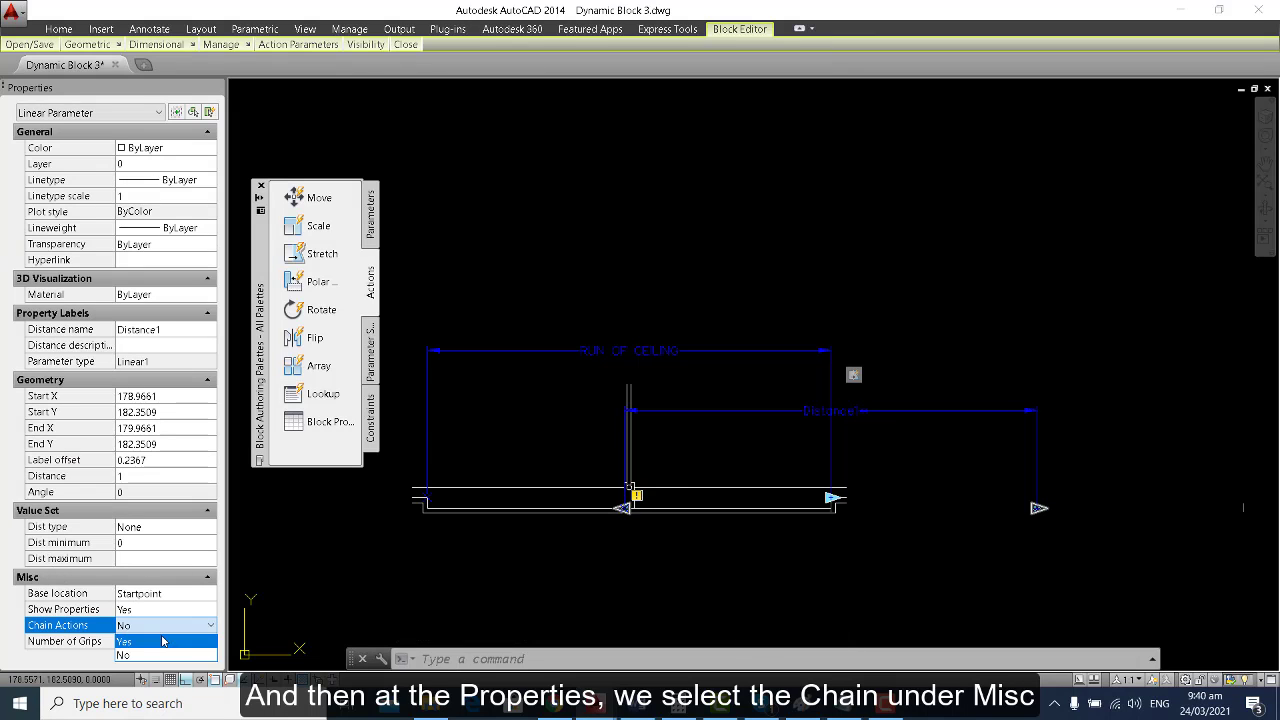
pyautogui.click(150, 641)
pyautogui.click(160, 641)
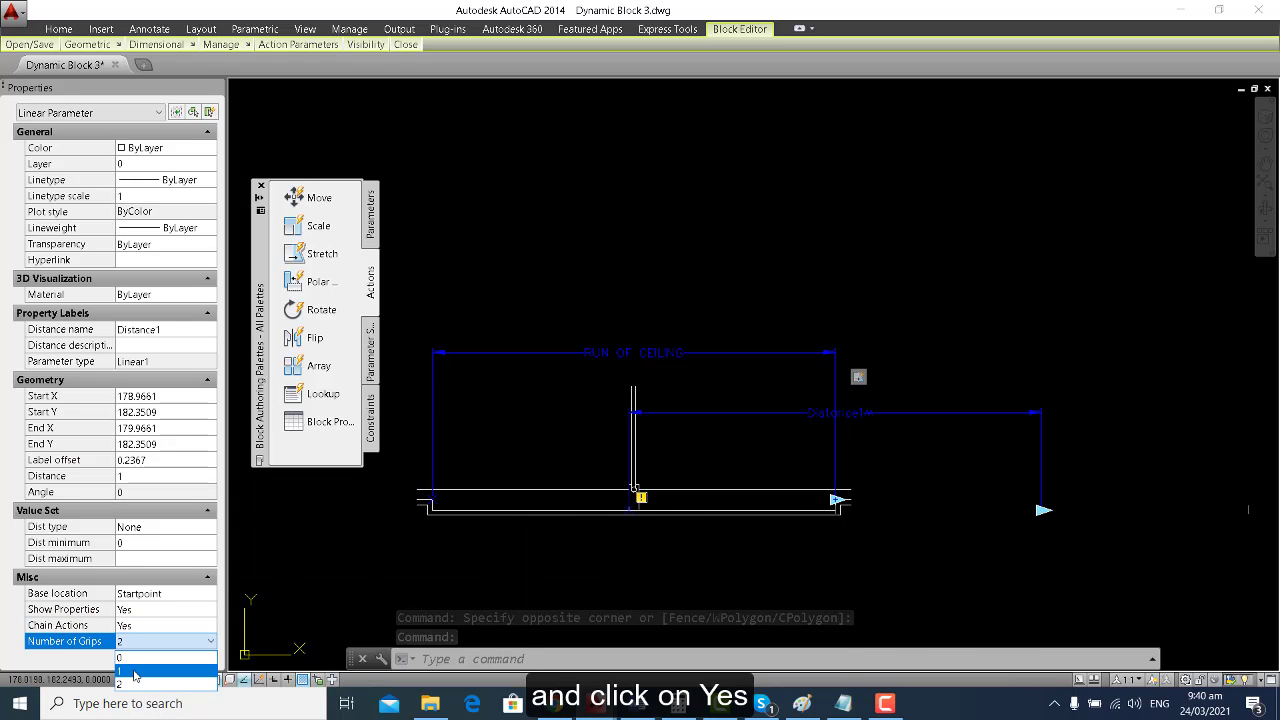
pyautogui.click(120, 657)
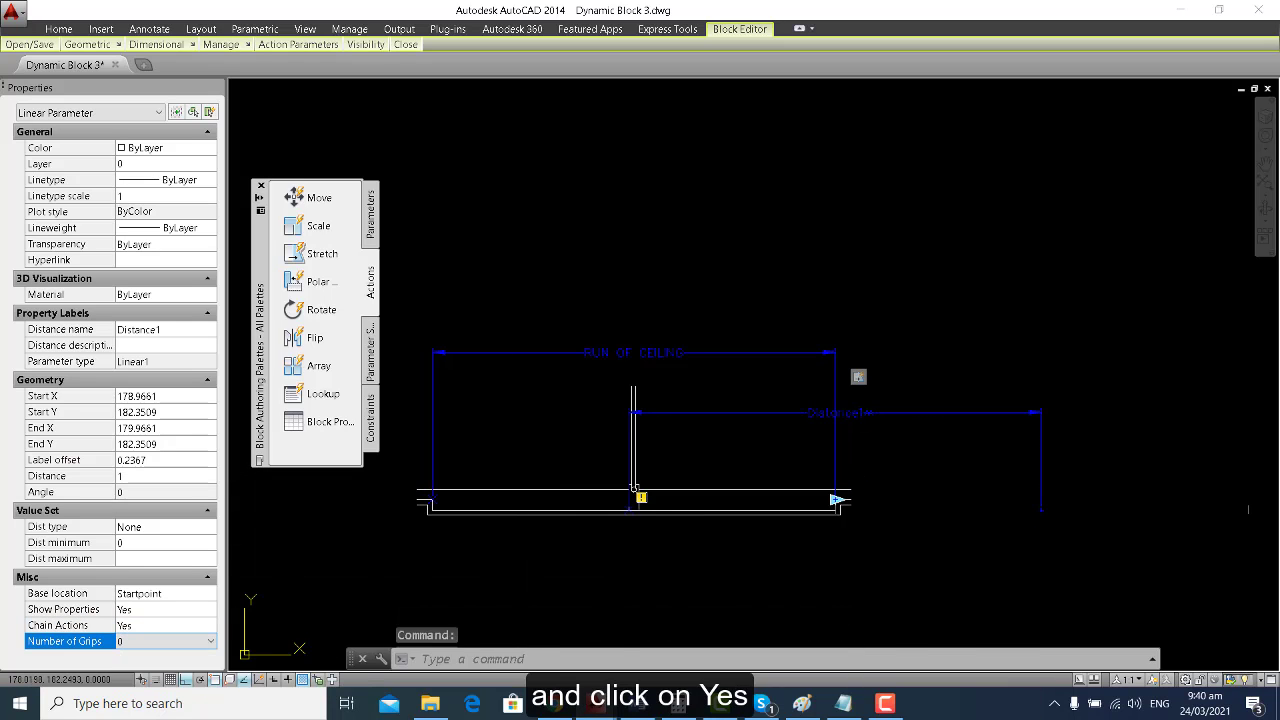
pyautogui.press('Escape')
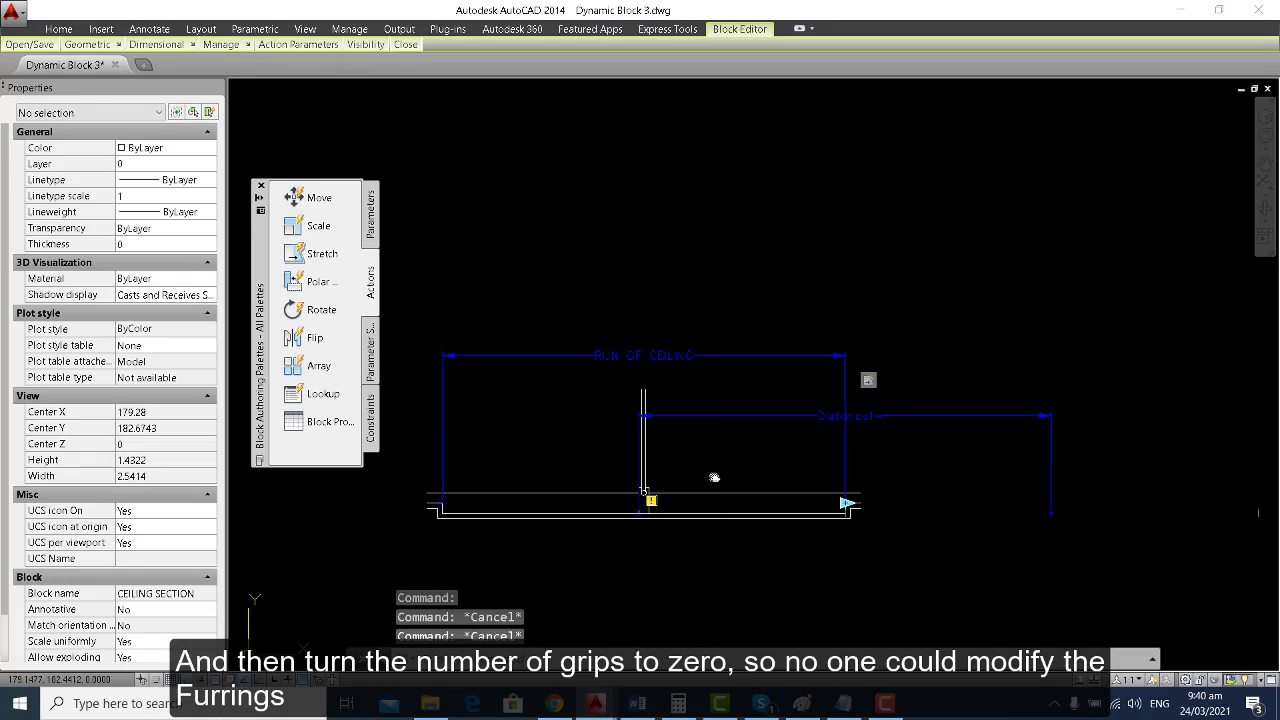
# Add an Array action to the Distance1 parameter for the furring objects with a column spacing of 1.
pyautogui.moveTo(629, 425); pyautogui.dragTo(636, 427, button='middle')
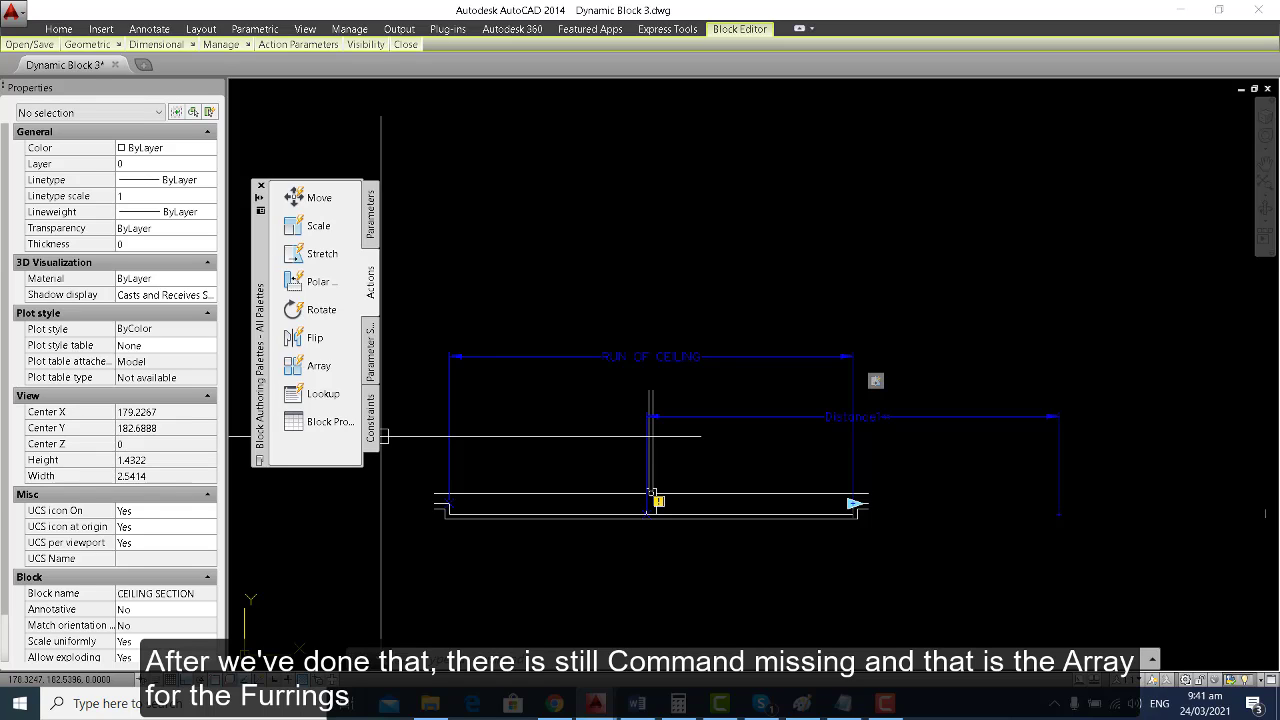
pyautogui.click(318, 365)
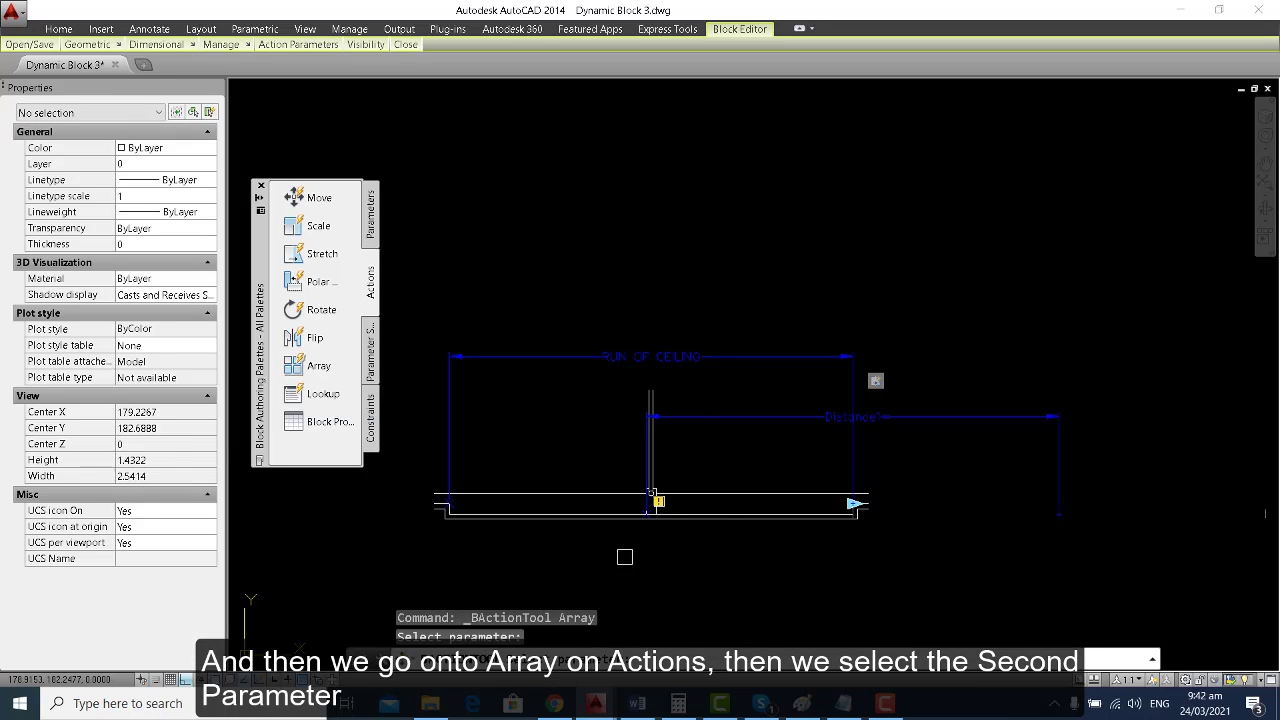
pyautogui.click(730, 417)
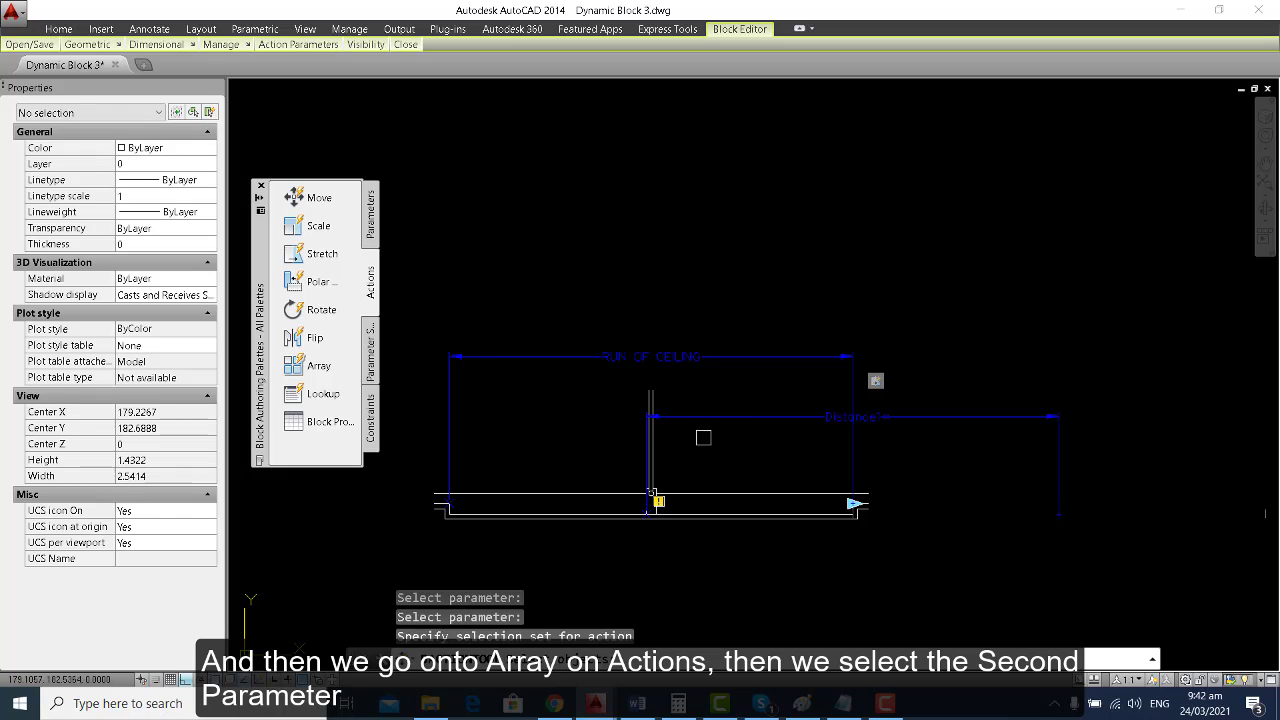
pyautogui.click(622, 540)
pyautogui.click(706, 384)
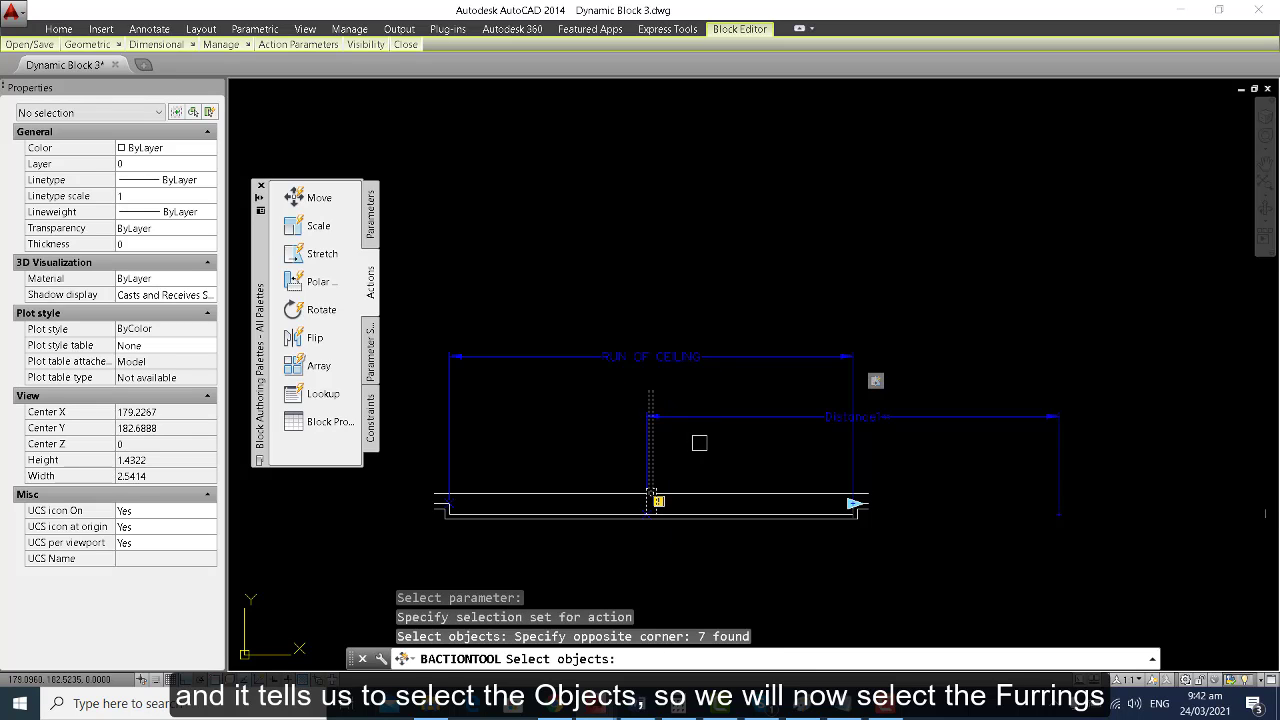
pyautogui.press('Return')
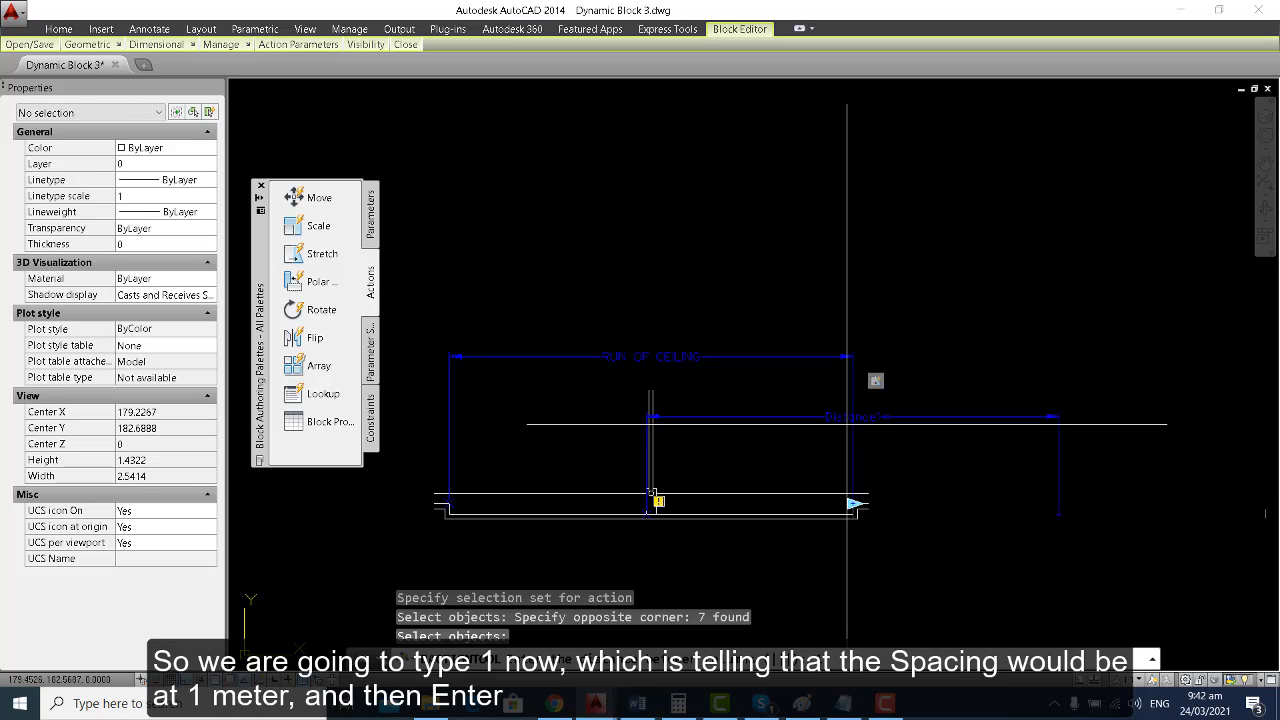
pyautogui.write('1')
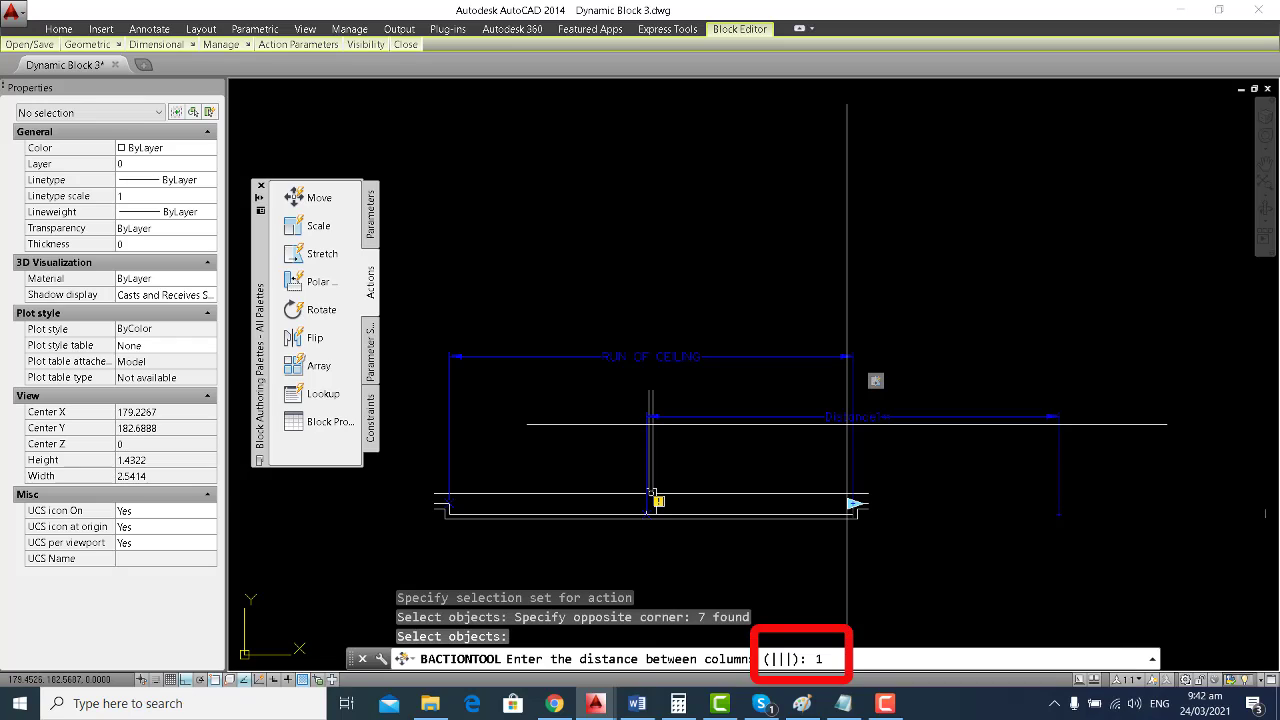
pyautogui.press('Return')
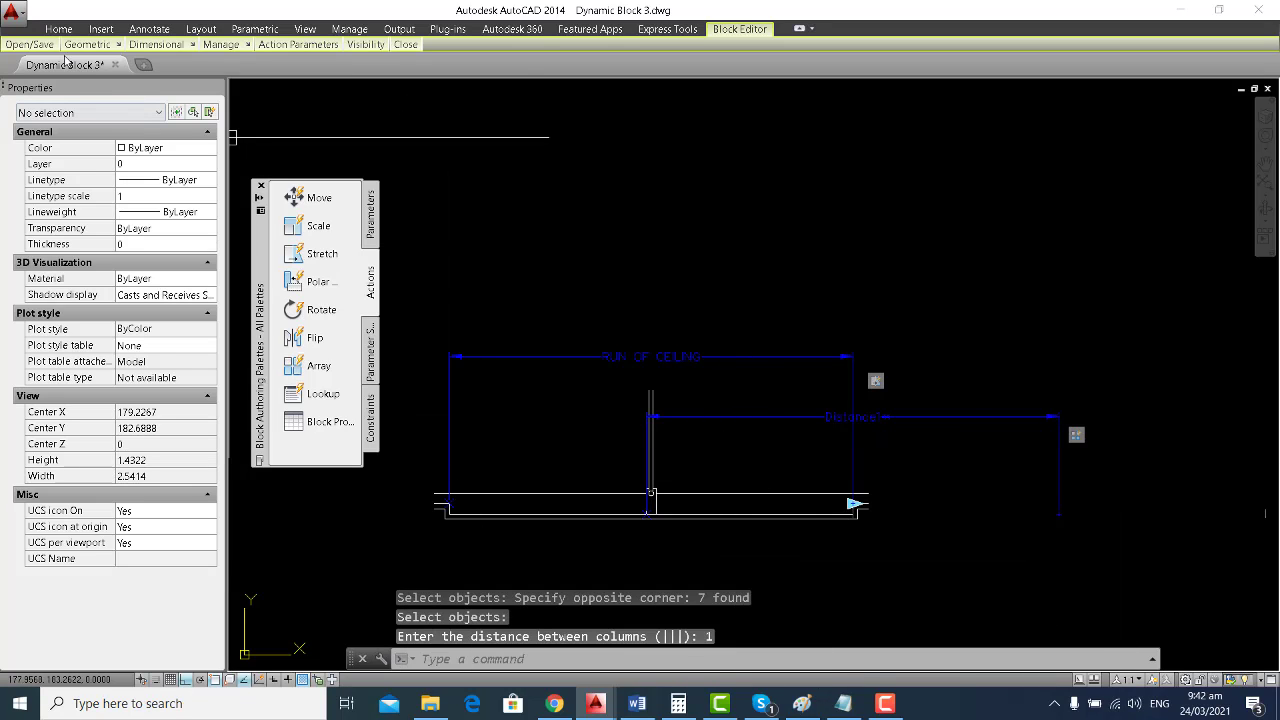
# Open the test environment for the block and insert CEILING SECTION at scale 1 into the empty drawing.
pyautogui.moveTo(30, 45)
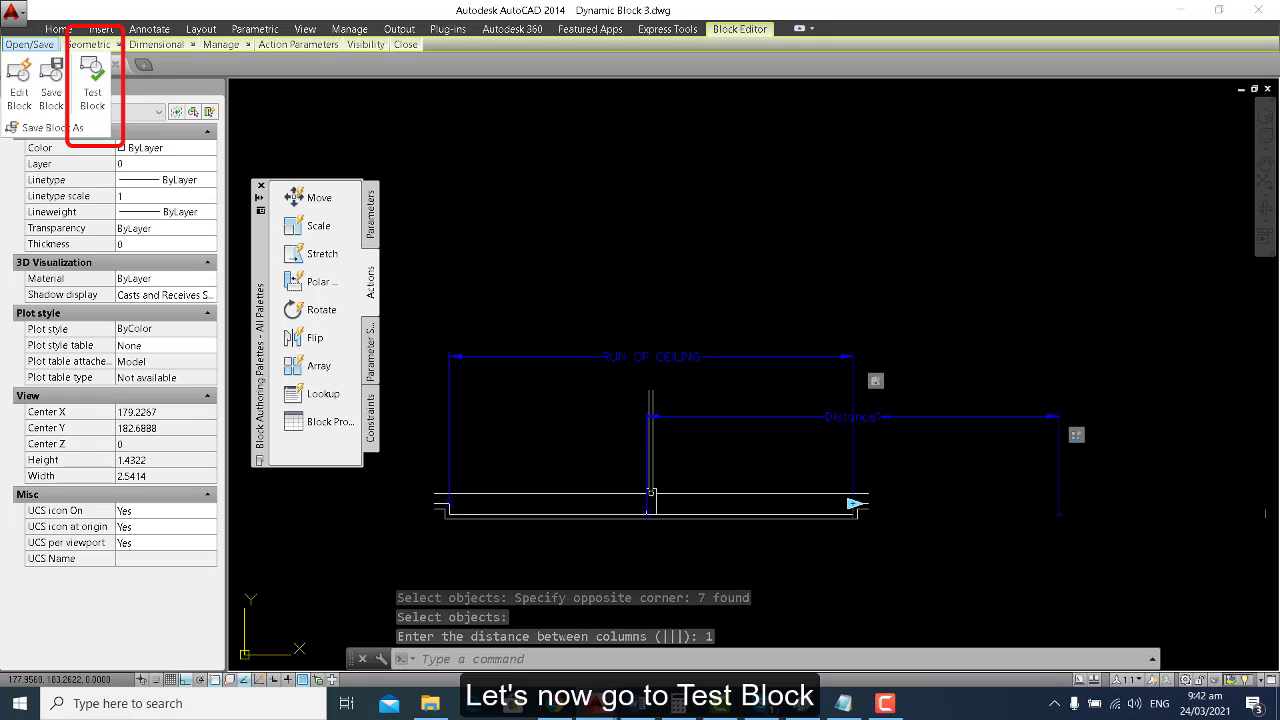
pyautogui.click(90, 98)
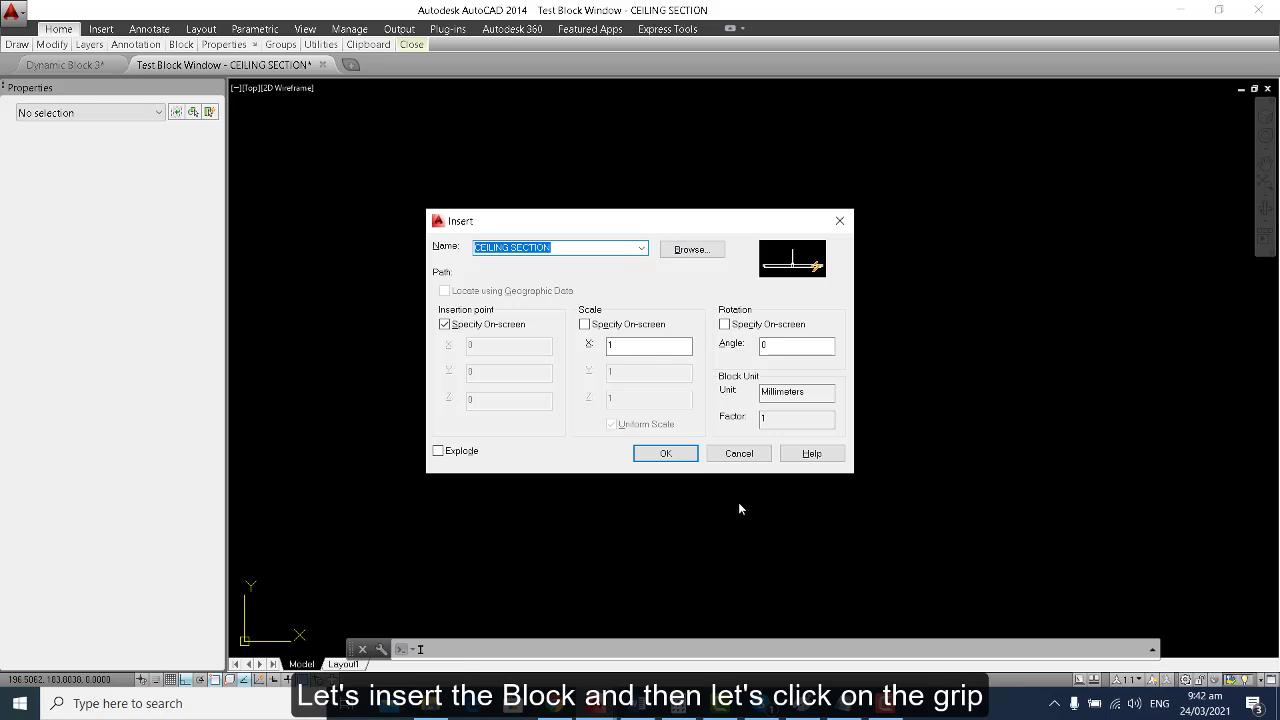
pyautogui.click(680, 453)
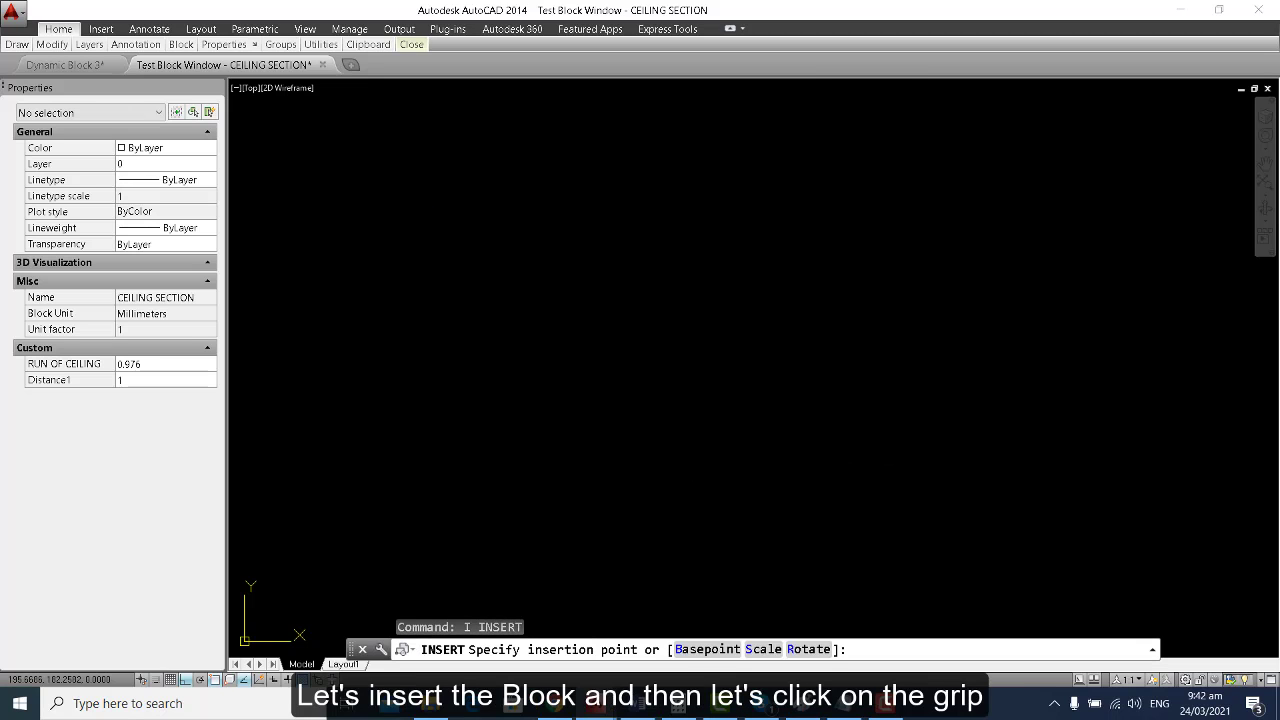
pyautogui.click(590, 463)
pyautogui.write('z')
pyautogui.press('Return')
pyautogui.write('e')
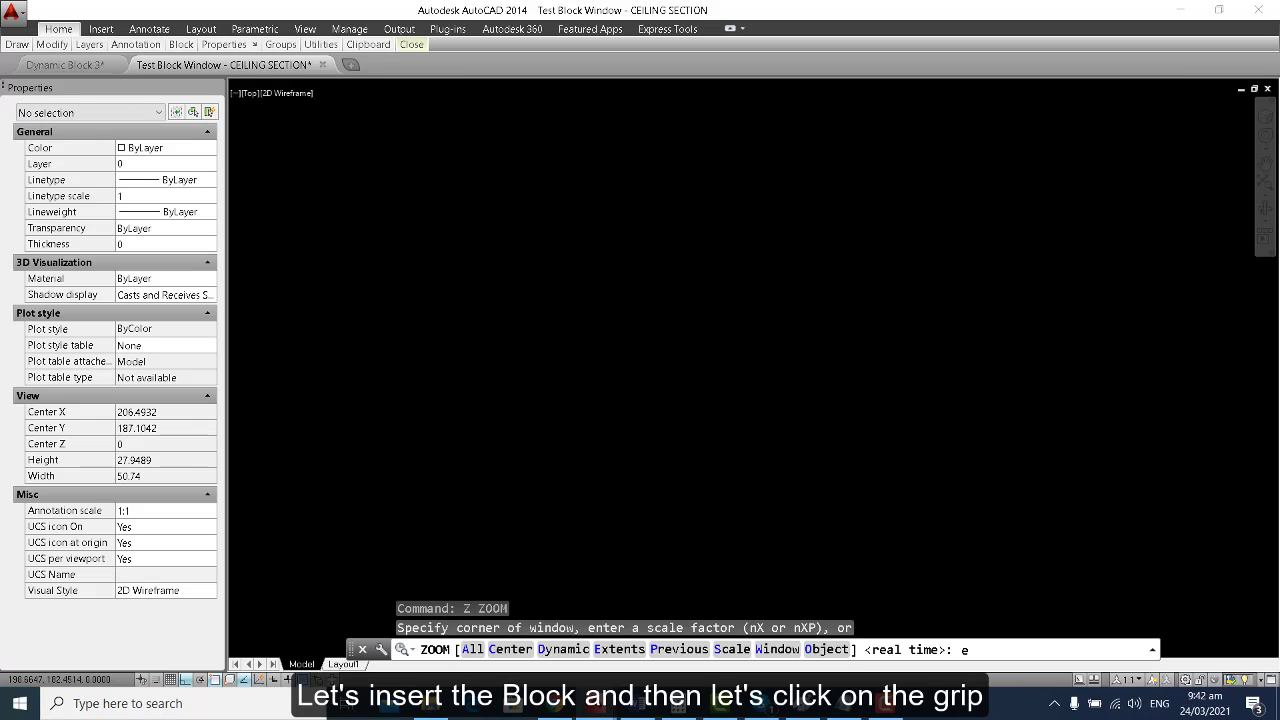
pyautogui.press('Return')
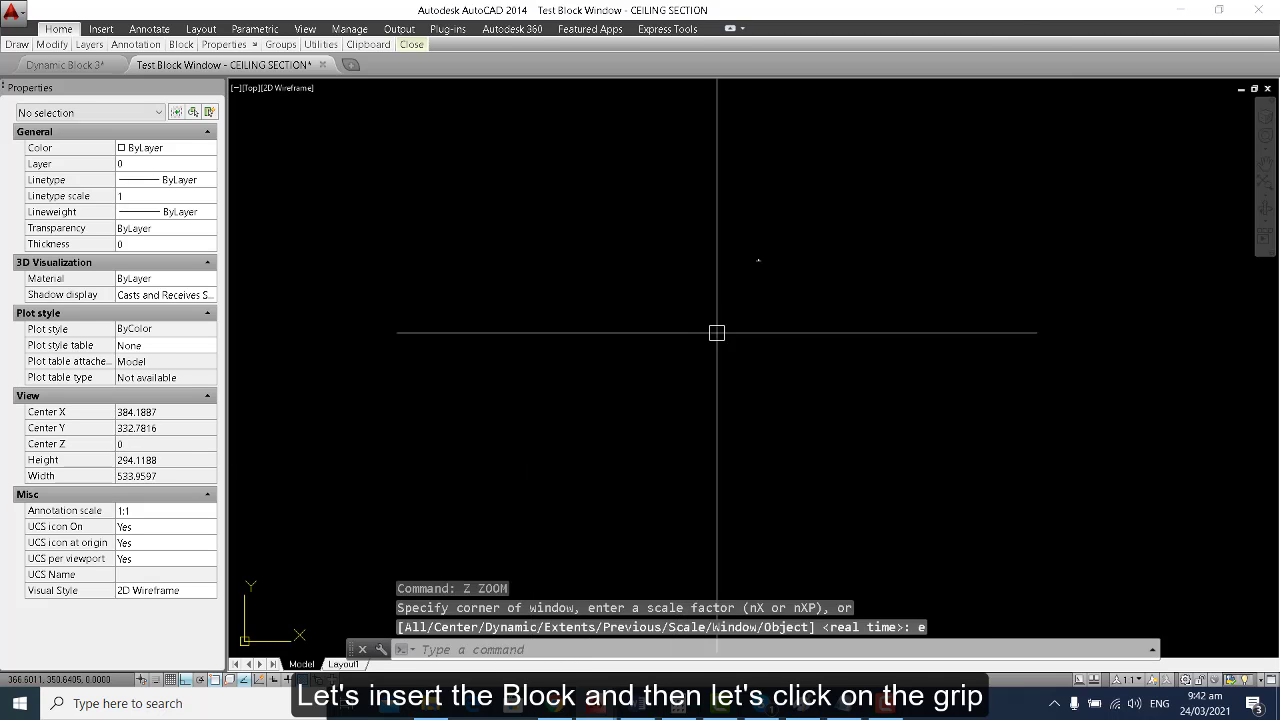
pyautogui.scroll(12, 760, 255)
pyautogui.moveTo(713, 307); pyautogui.dragTo(537, 389, button='middle')
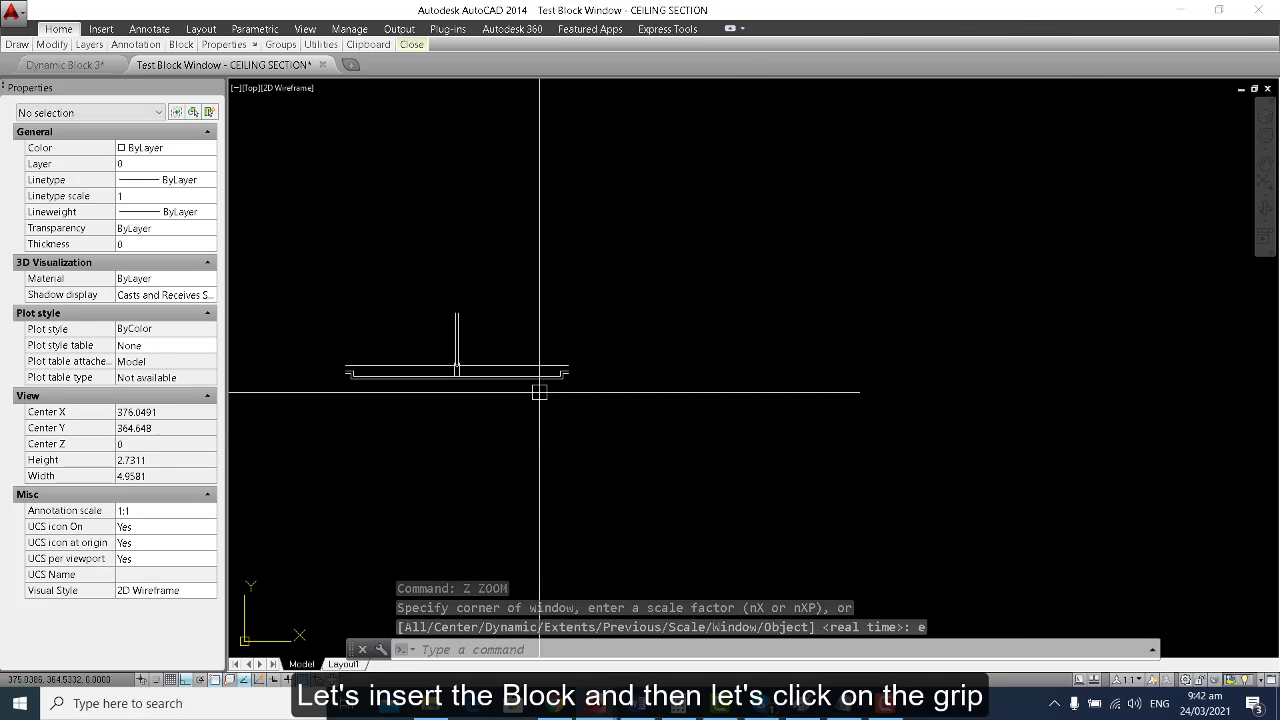
# Stretch the inserted ceiling block horizontally from its end grip by three 1 m increments, and deselect it.
pyautogui.click(537, 369)
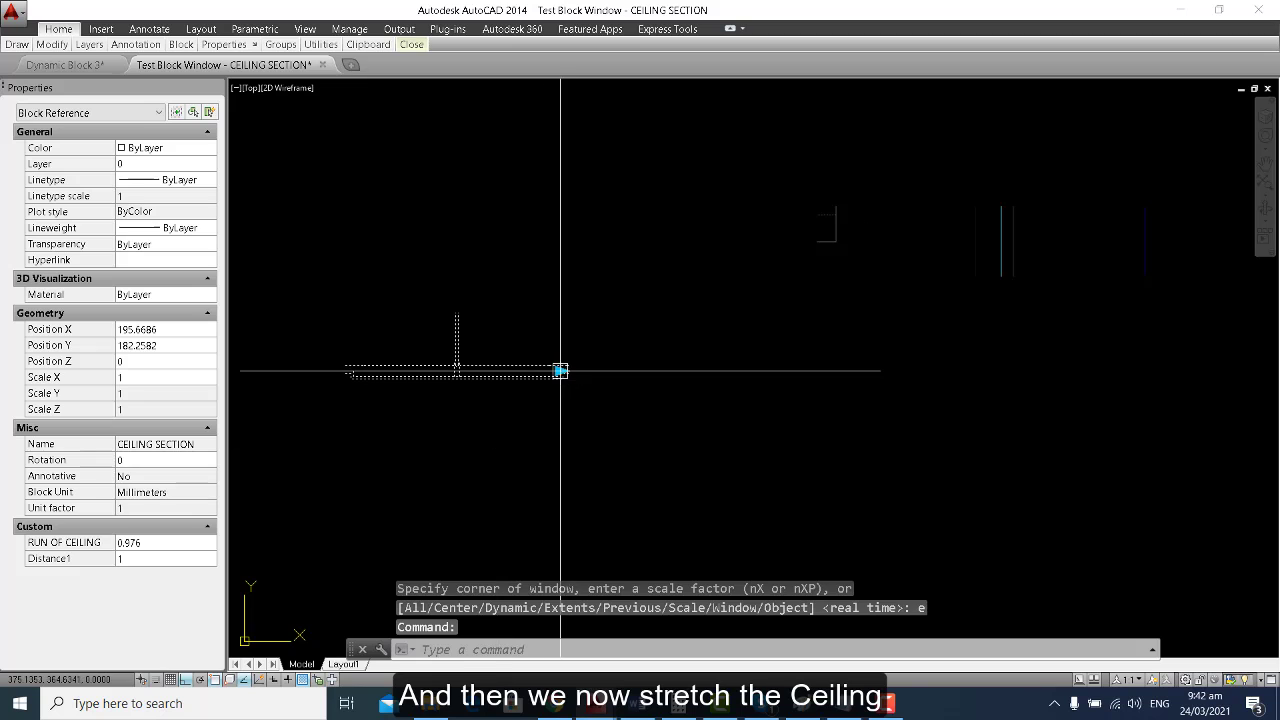
pyautogui.click(561, 371)
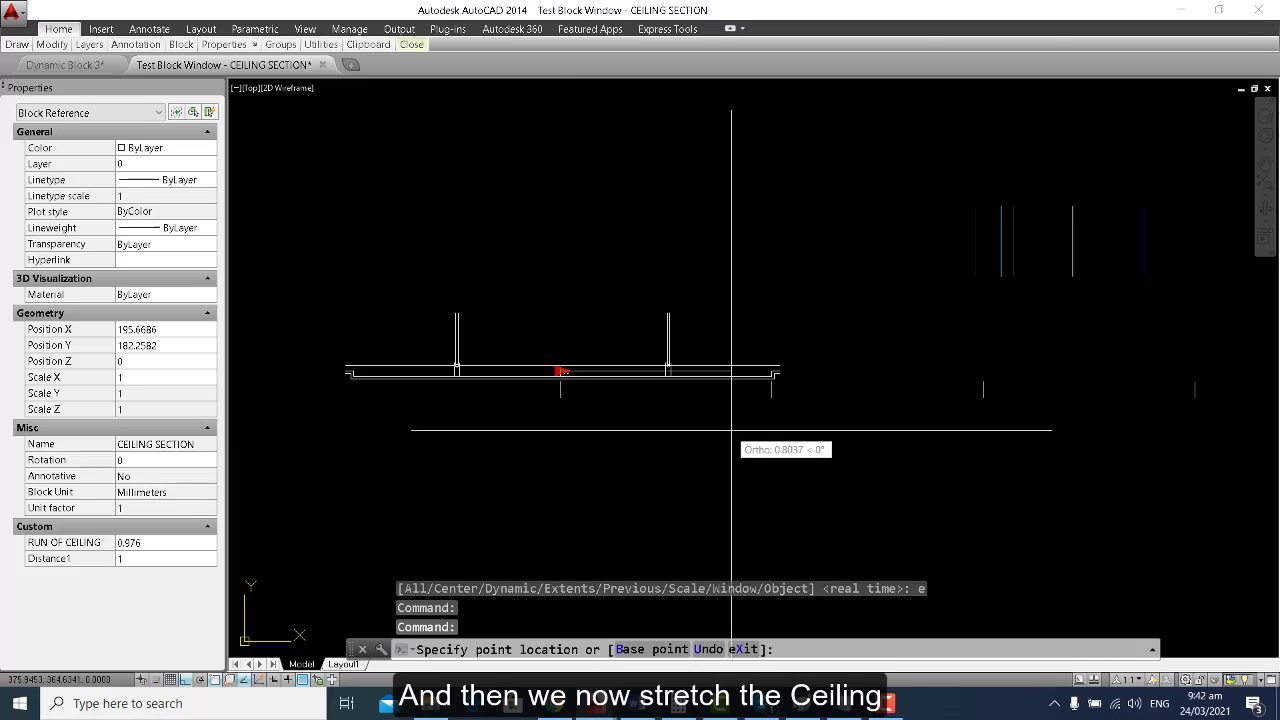
pyautogui.click(1114, 455)
pyautogui.press('Escape')
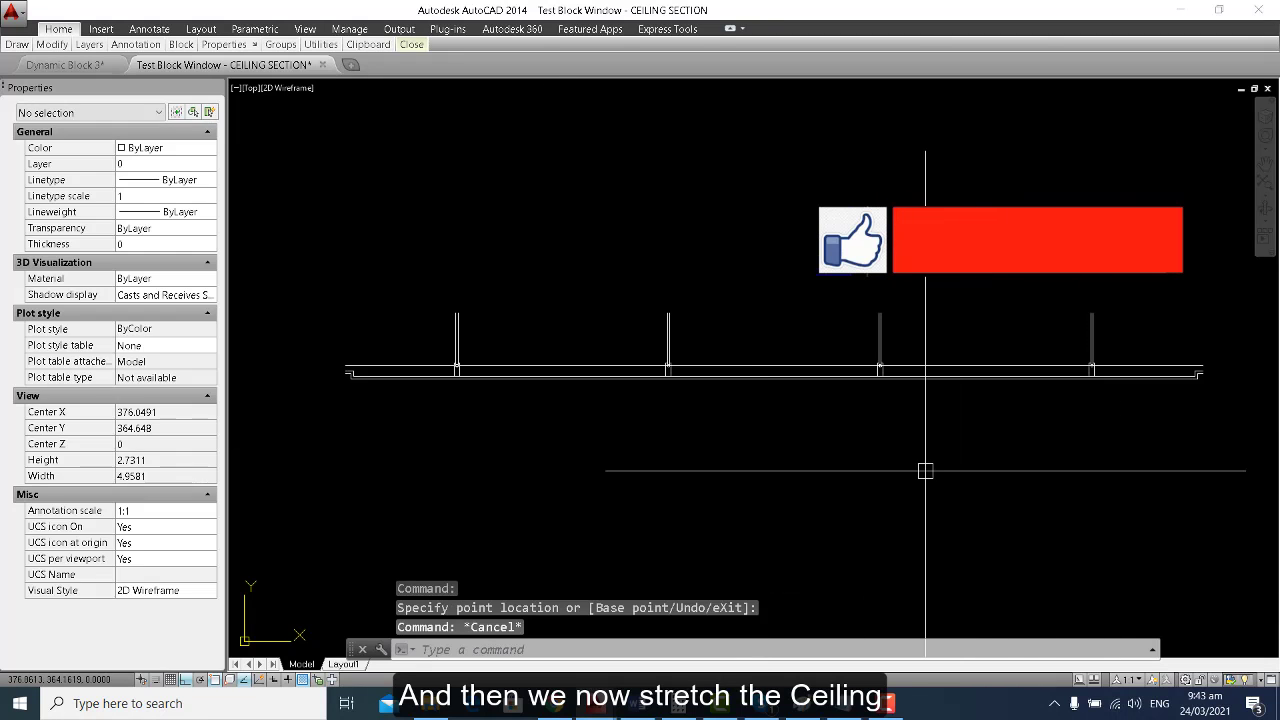
# List the stretched ceiling block's data to check its RUN OF CEILING and Distance1 values.
pyautogui.write('li')
pyautogui.press('Return')
pyautogui.click(926, 381)
pyautogui.press('Return')
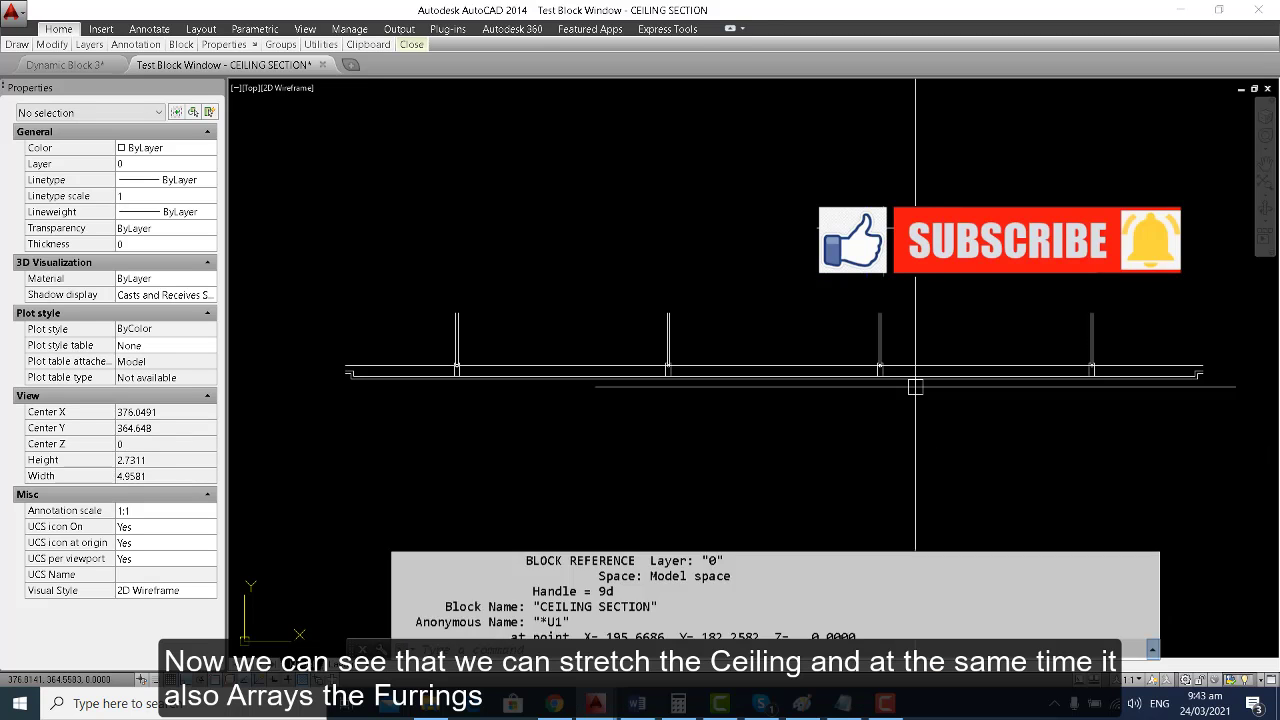
pyautogui.press('Escape')
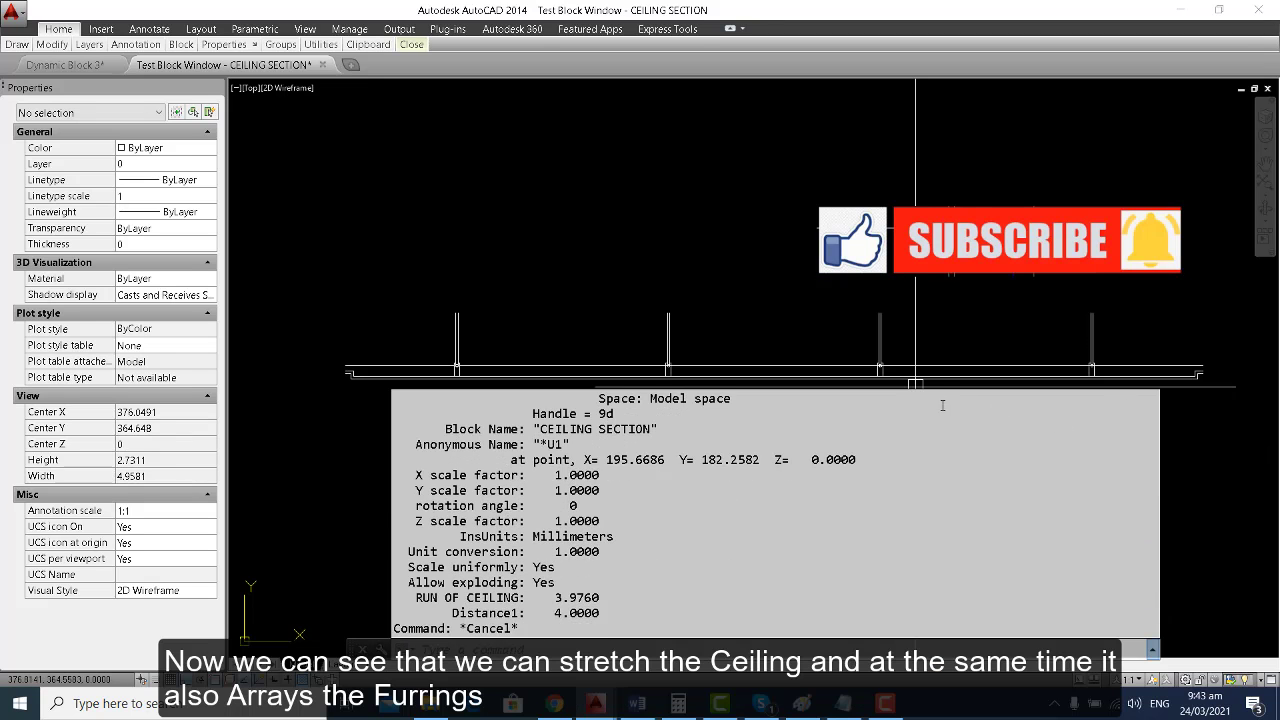
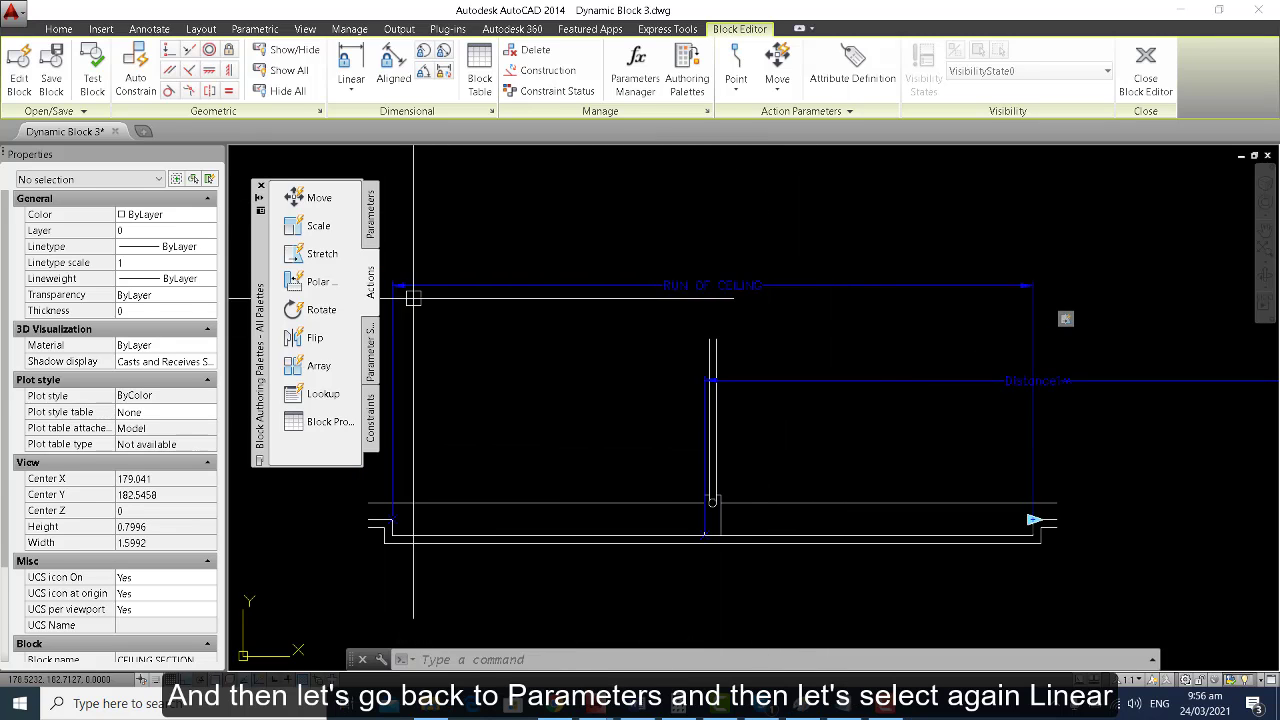
# Add a vertical linear parameter along the furring hanger from its lower end to its top end, with the label left of the furring.
pyautogui.click(370, 215)
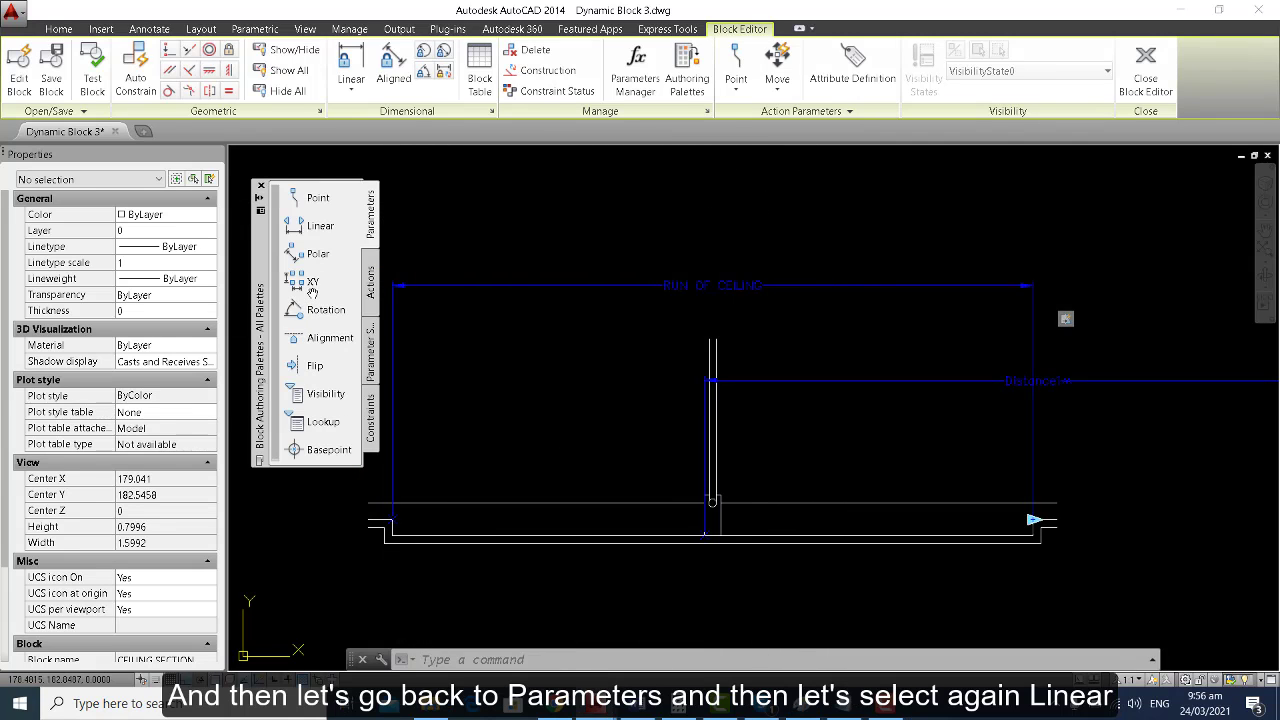
pyautogui.click(315, 226)
pyautogui.press('Escape')
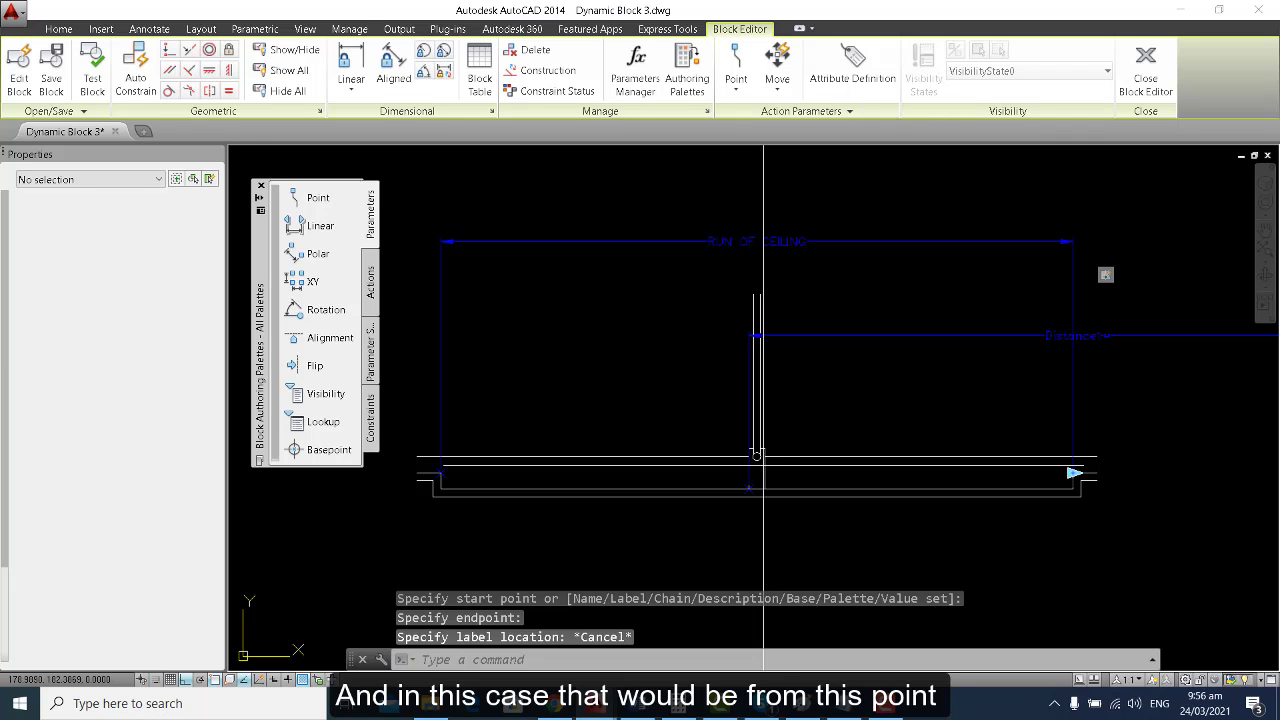
pyautogui.press('Return')
pyautogui.scroll(4, 757, 460)
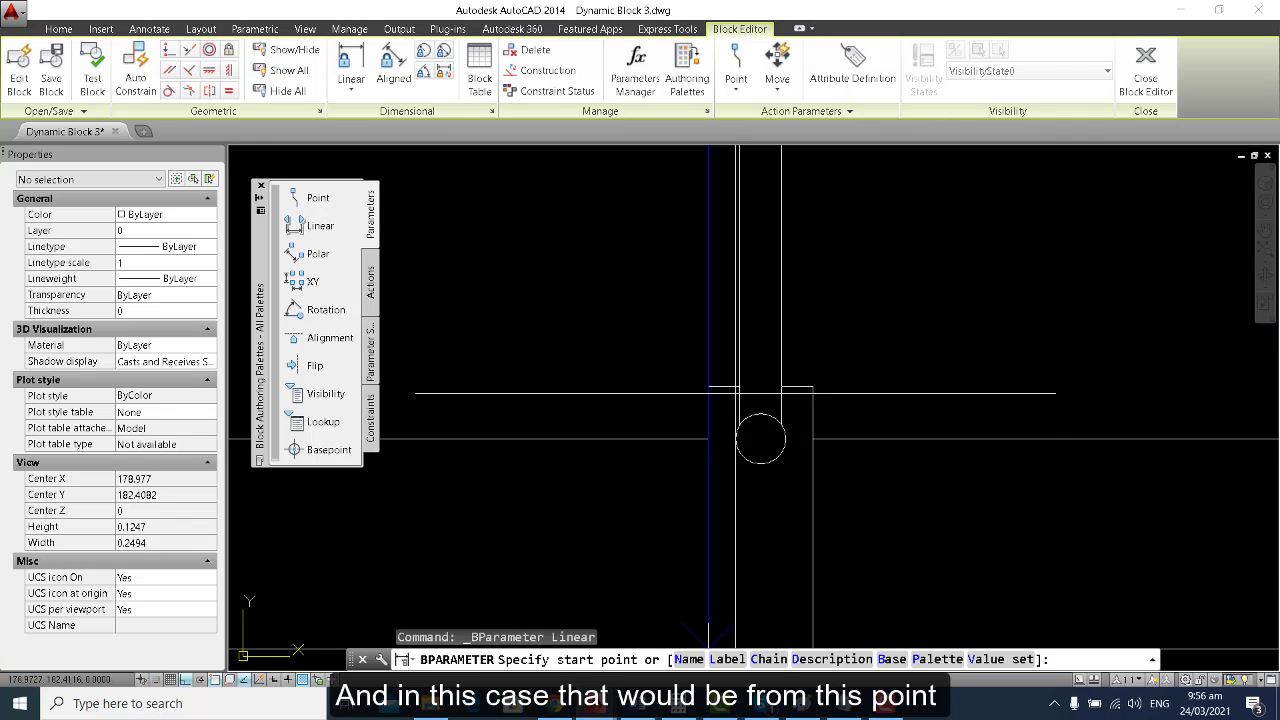
pyautogui.click(740, 386)
pyautogui.scroll(-3, 787, 441)
pyautogui.scroll(-3, 780, 439)
pyautogui.scroll(3, 808, 337)
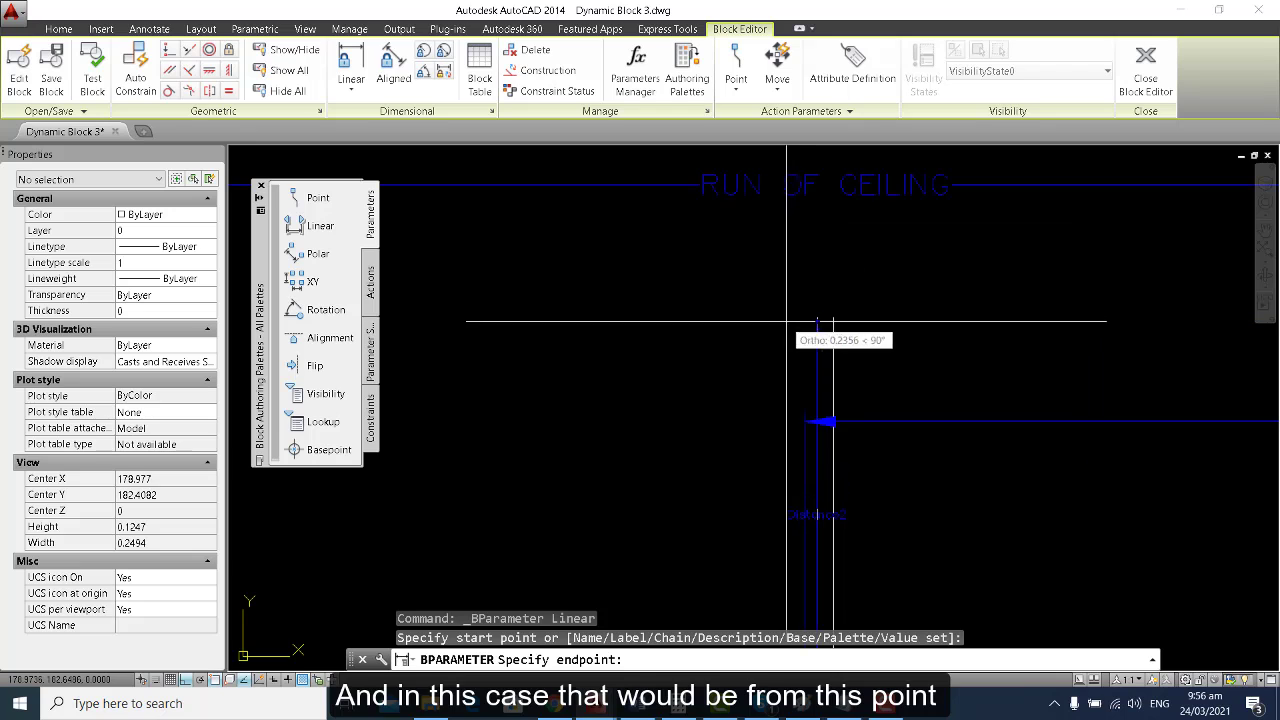
pyautogui.click(817, 318)
pyautogui.scroll(-2, 817, 318)
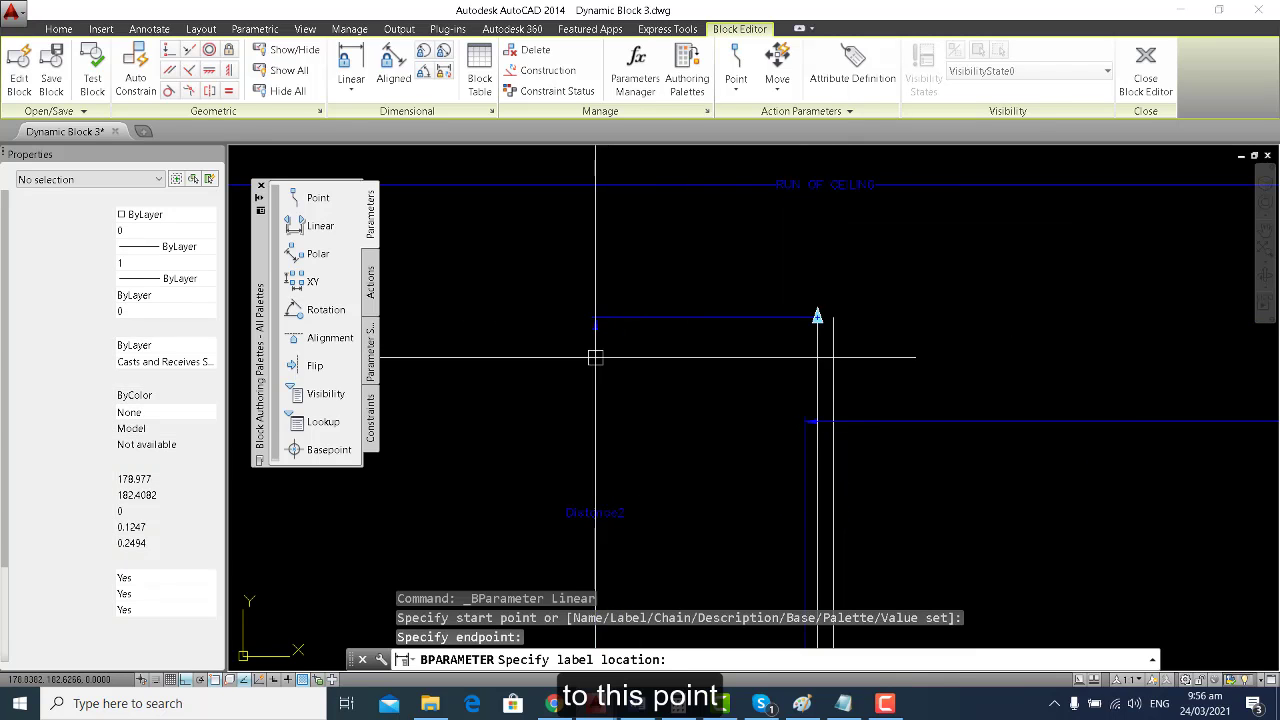
pyautogui.click(594, 357)
pyautogui.scroll(-2, 640, 364)
pyautogui.scroll(2, 620, 390)
# Rename the furring's vertical linear parameter to FURRING HEIGHT and set its number of grips to 1.
pyautogui.click(614, 386)
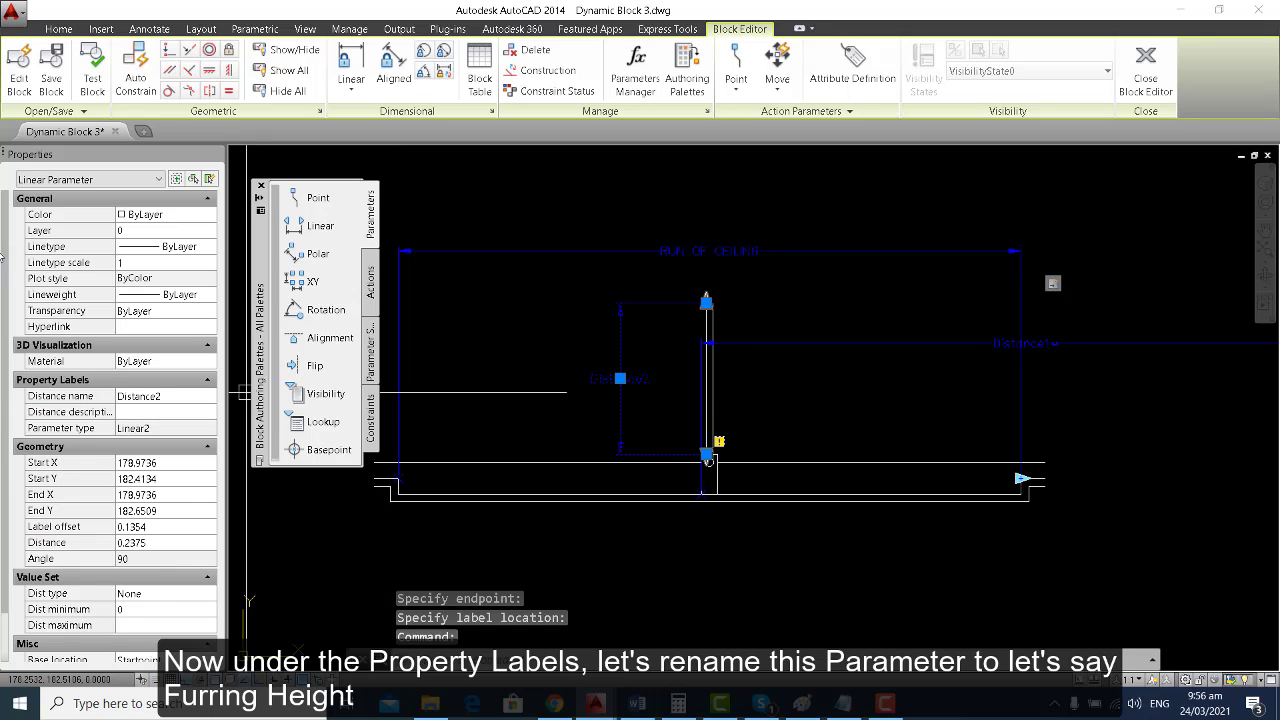
pyautogui.scroll(-1, 6, 350)
pyautogui.scroll(-3, 6, 350)
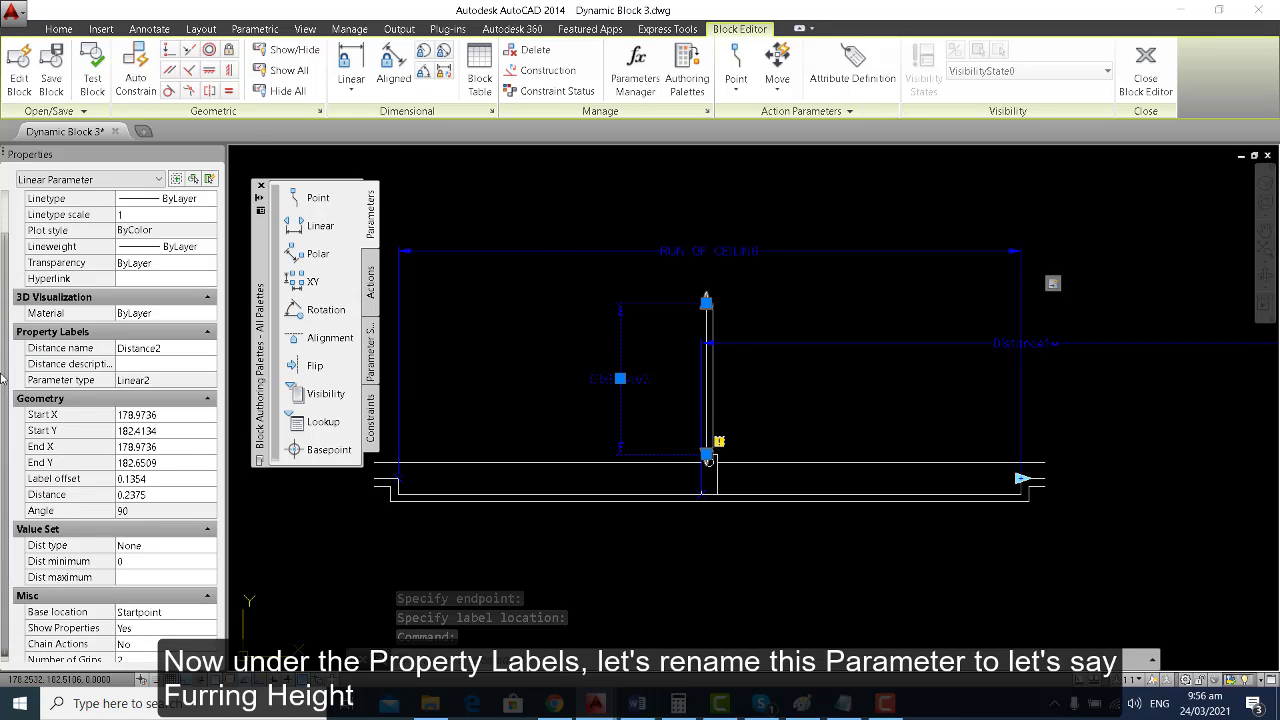
pyautogui.click(172, 334)
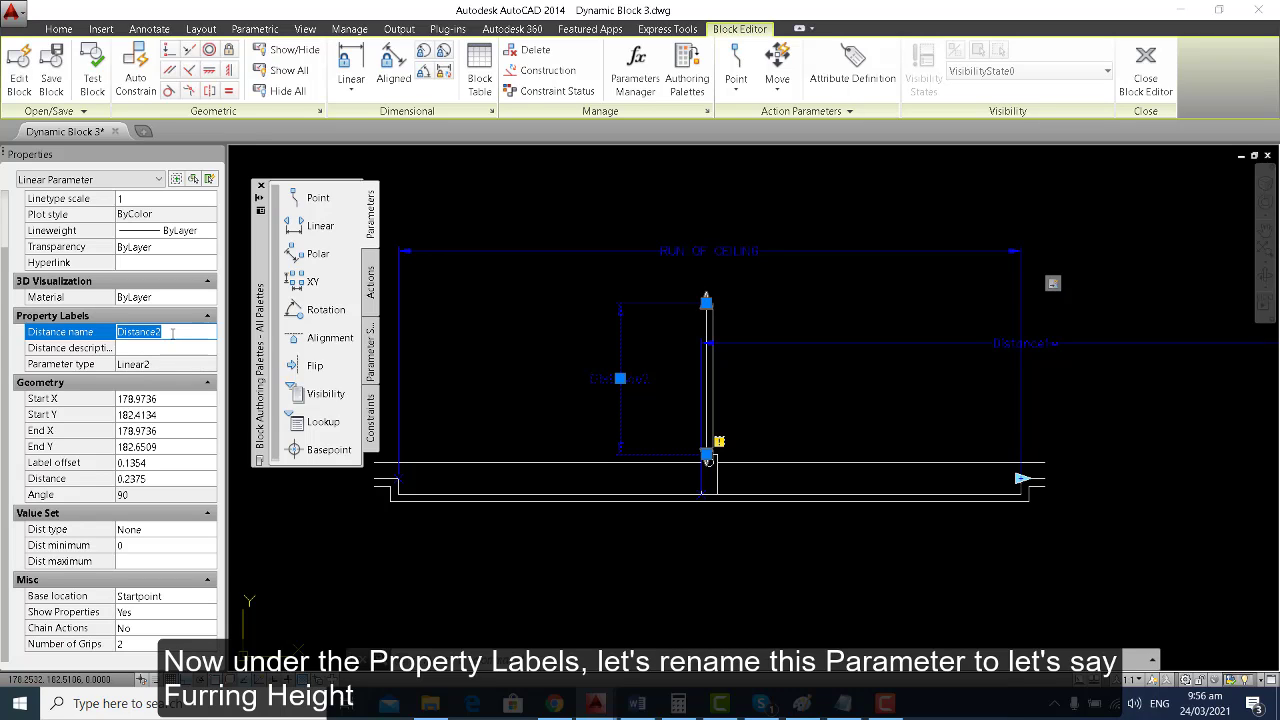
pyautogui.write('FuRRING HEIGHT')
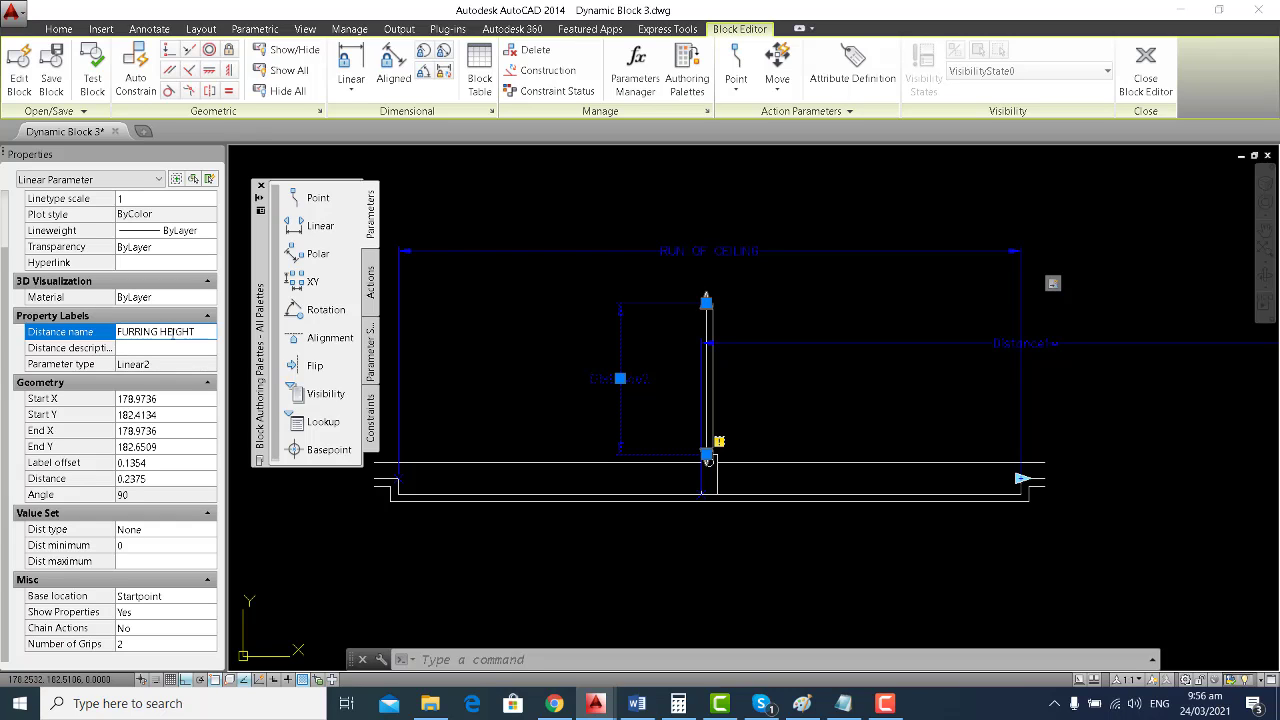
pyautogui.press('Return')
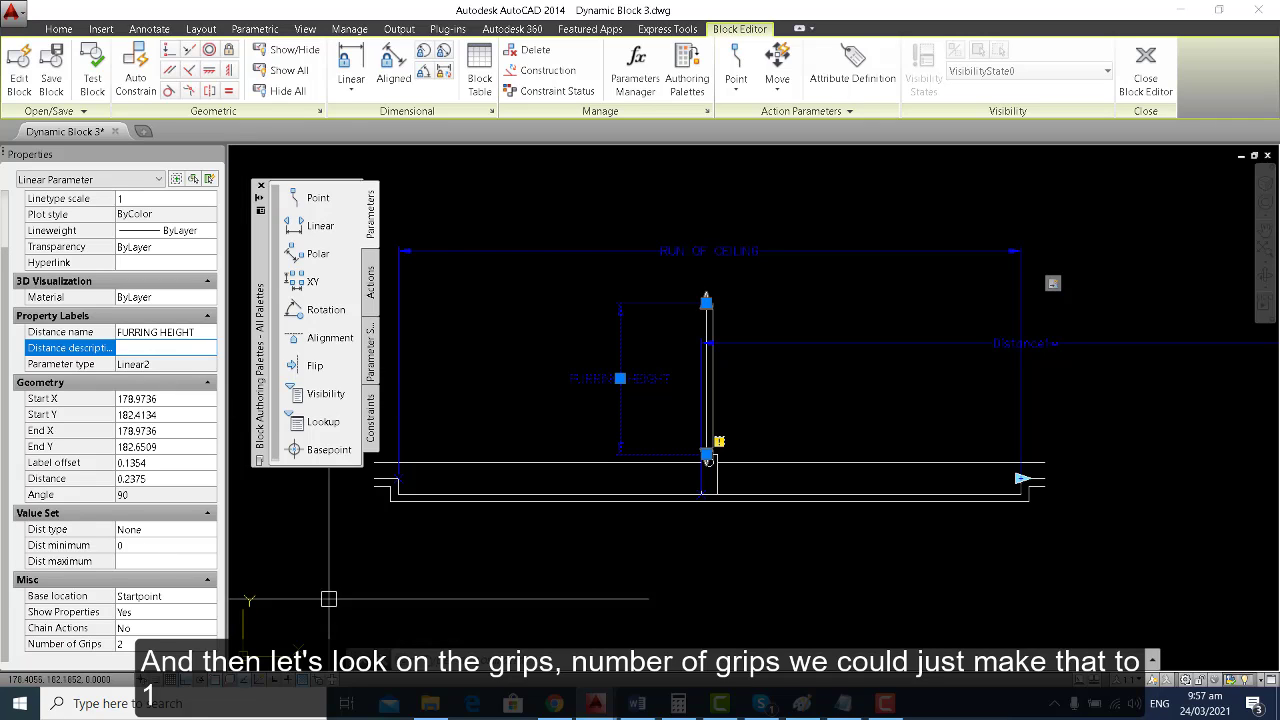
pyautogui.click(200, 644)
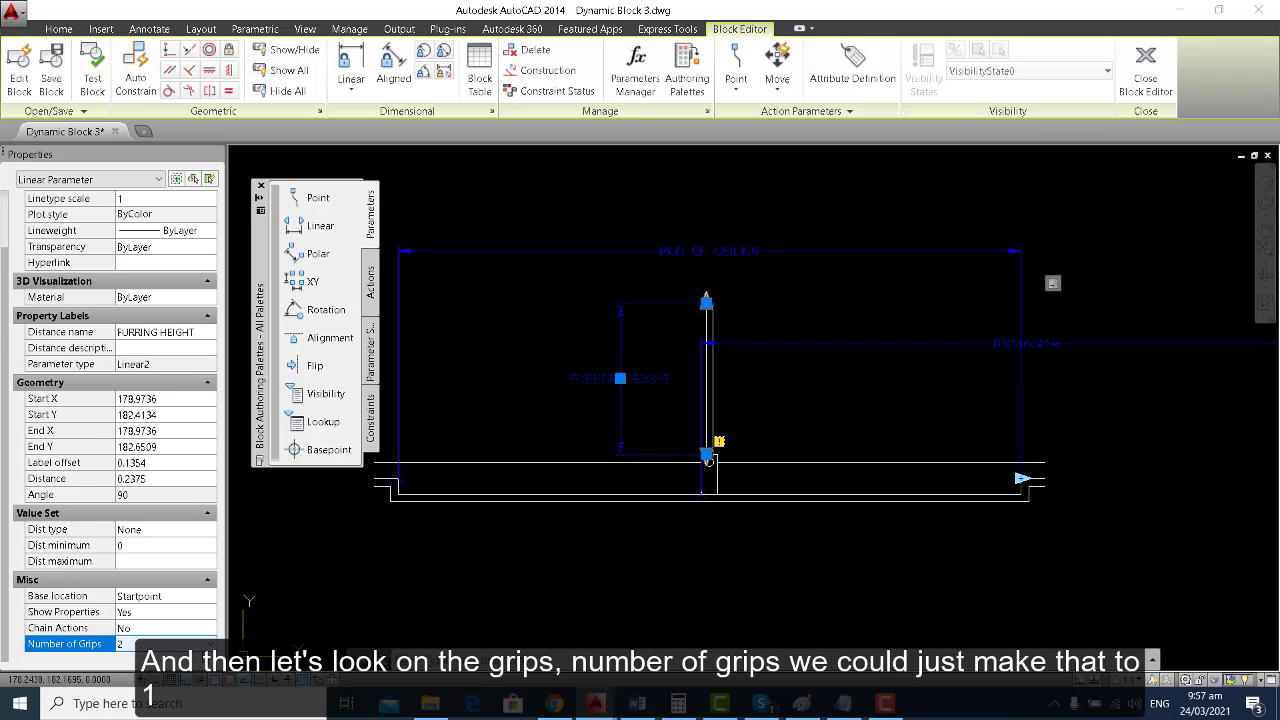
pyautogui.click(210, 645)
pyautogui.click(120, 673)
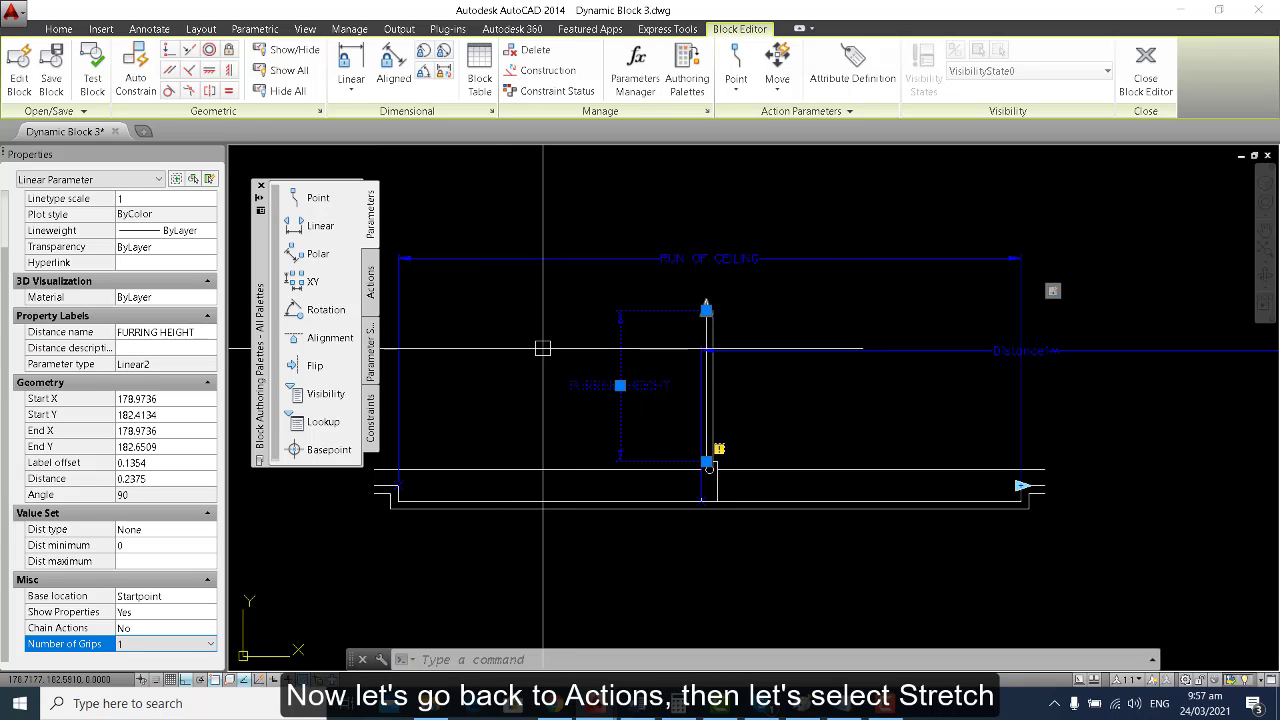
# Start a Stretch action on the FURRING HEIGHT parameter, tied to its upper point, with the stretch frame around the furring's top end.
pyautogui.click(371, 284)
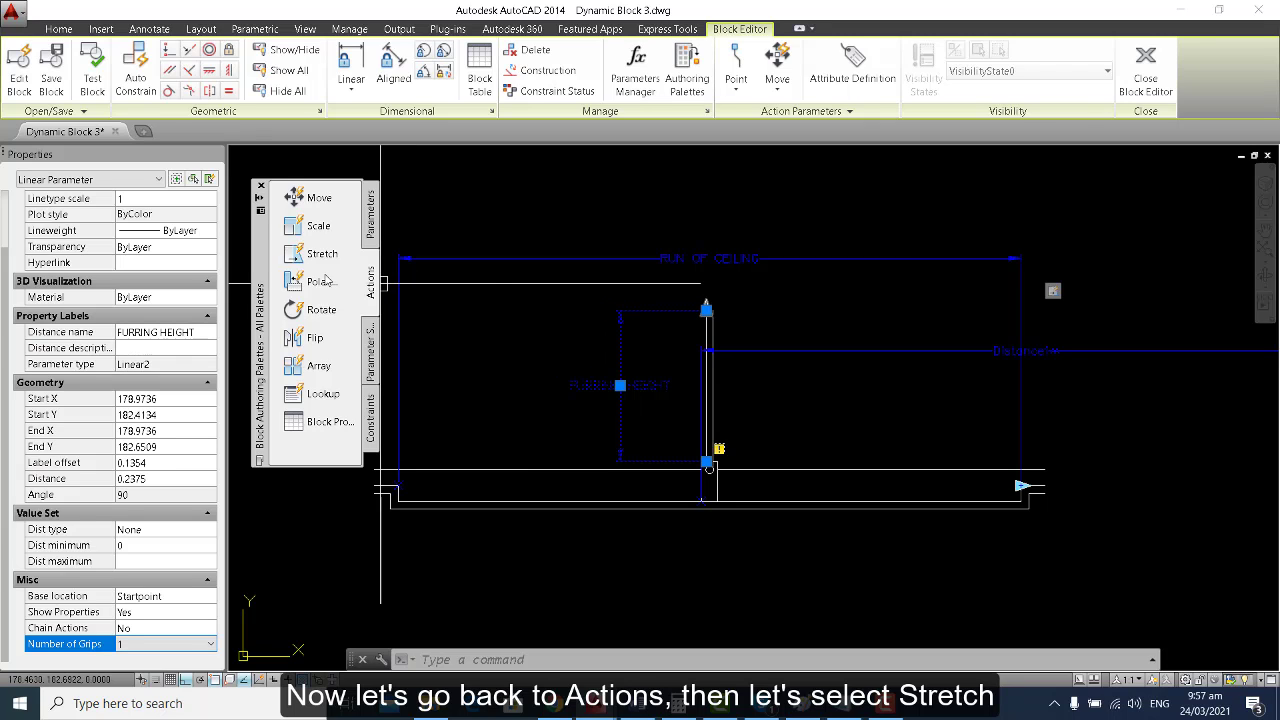
pyautogui.click(297, 258)
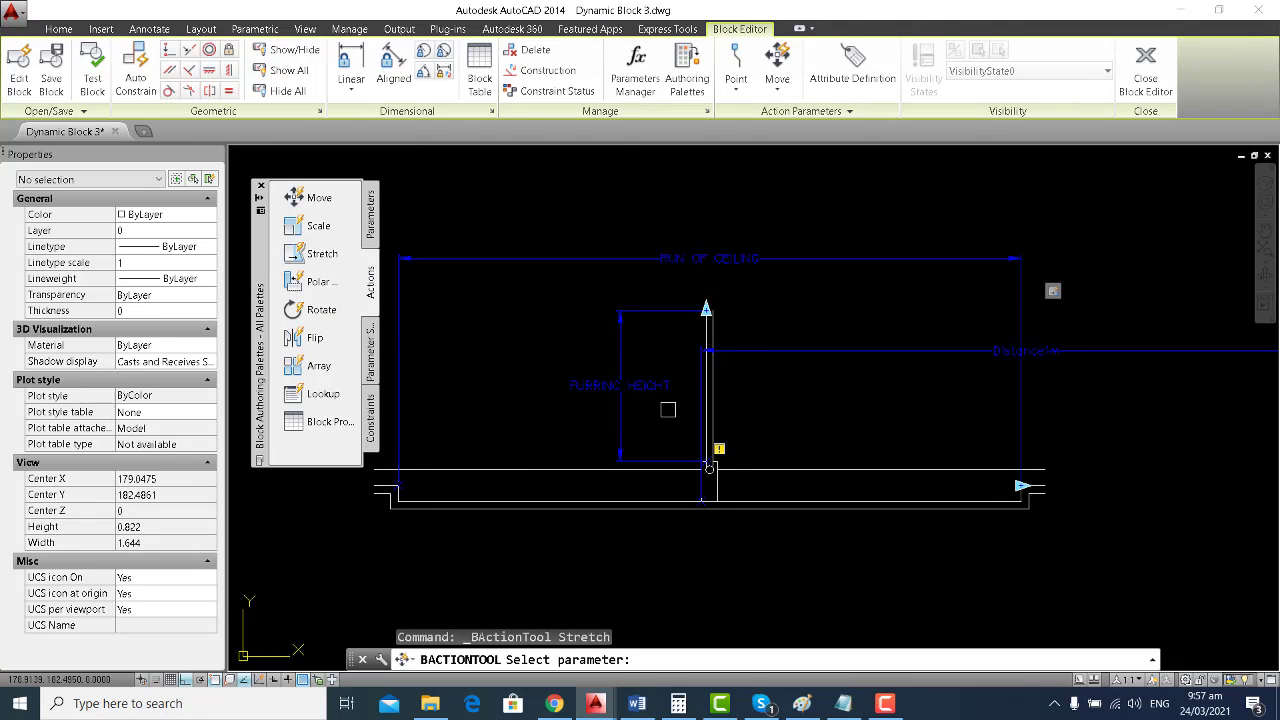
pyautogui.click(620, 410)
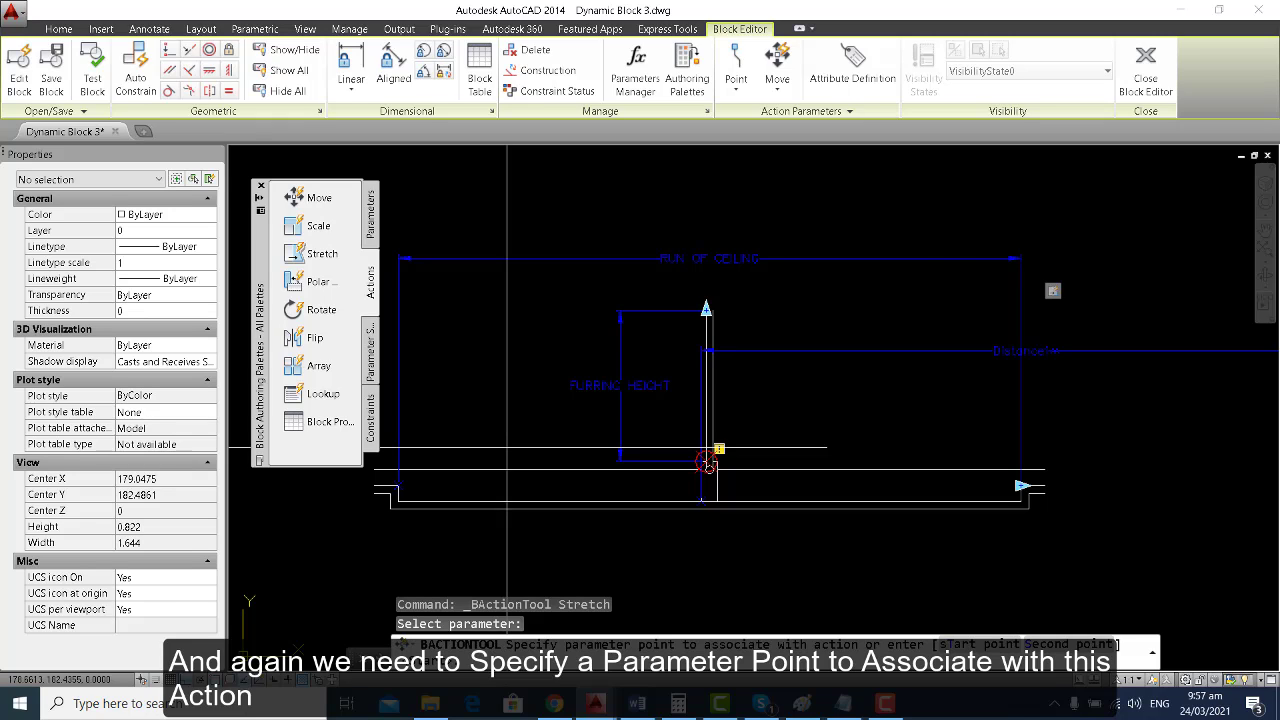
pyautogui.scroll(4, 680, 290)
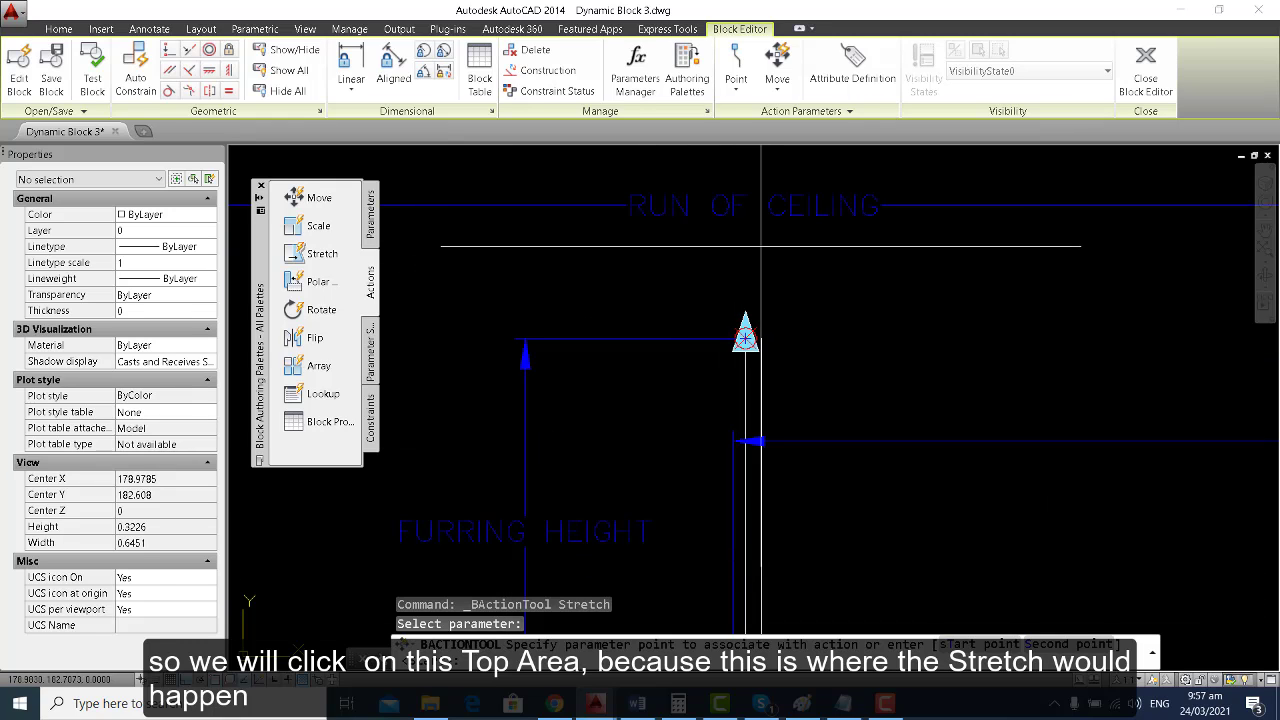
pyautogui.click(745, 337)
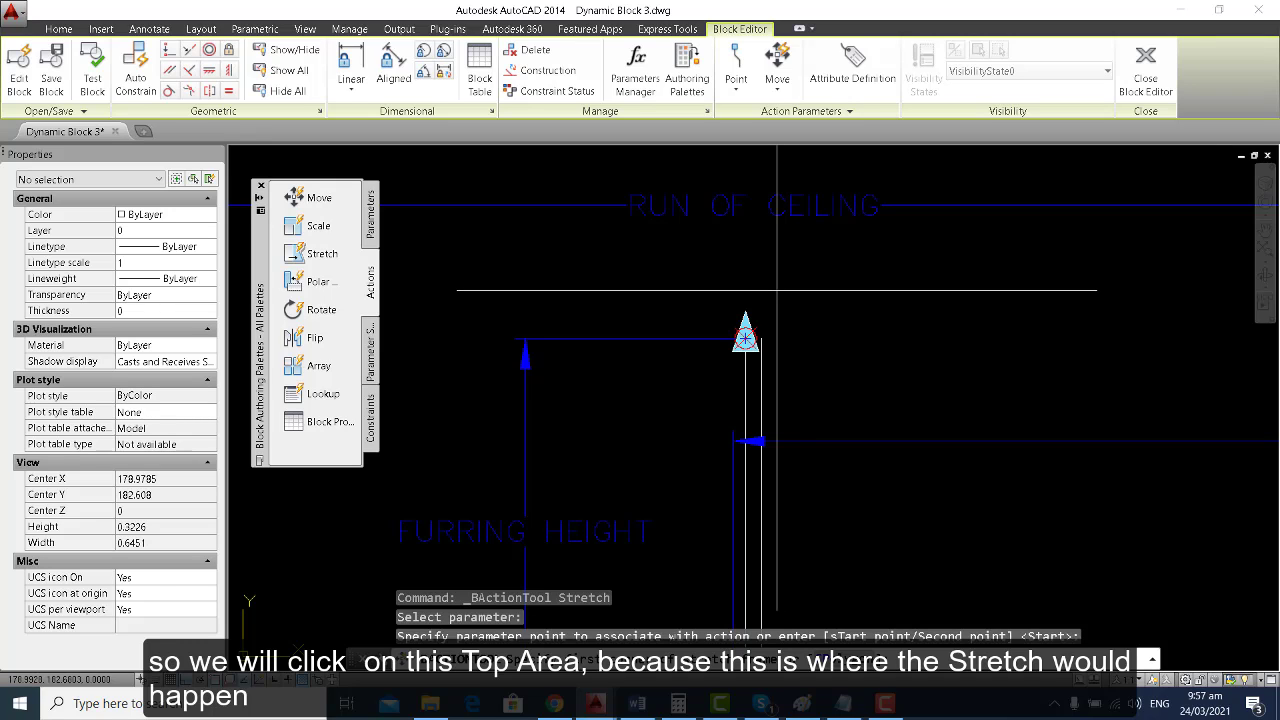
pyautogui.scroll(-3, 777, 290)
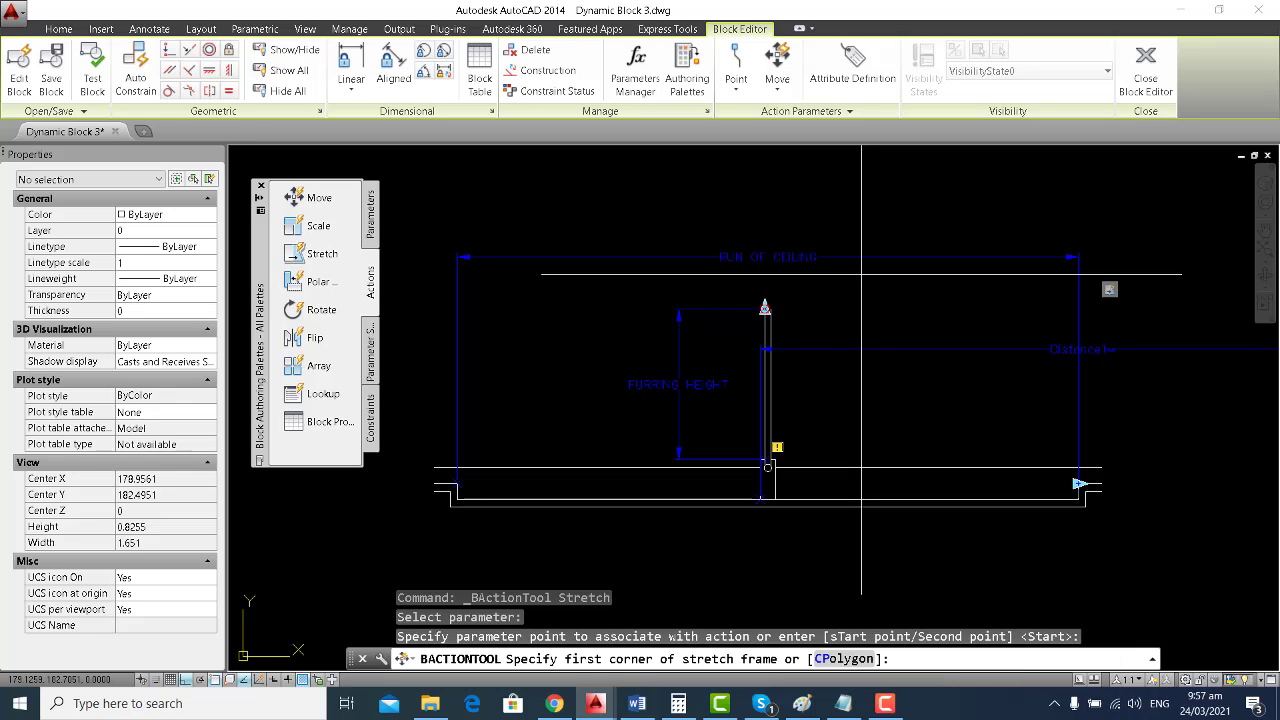
pyautogui.click(861, 274)
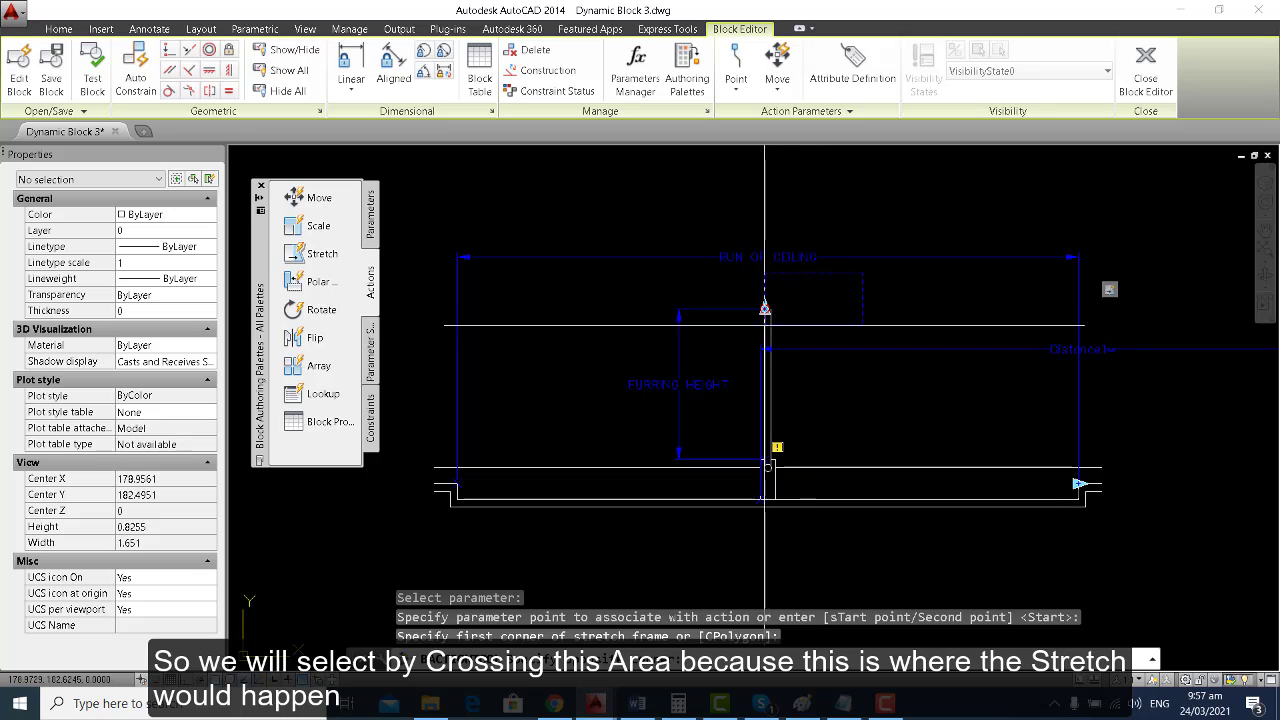
pyautogui.click(725, 334)
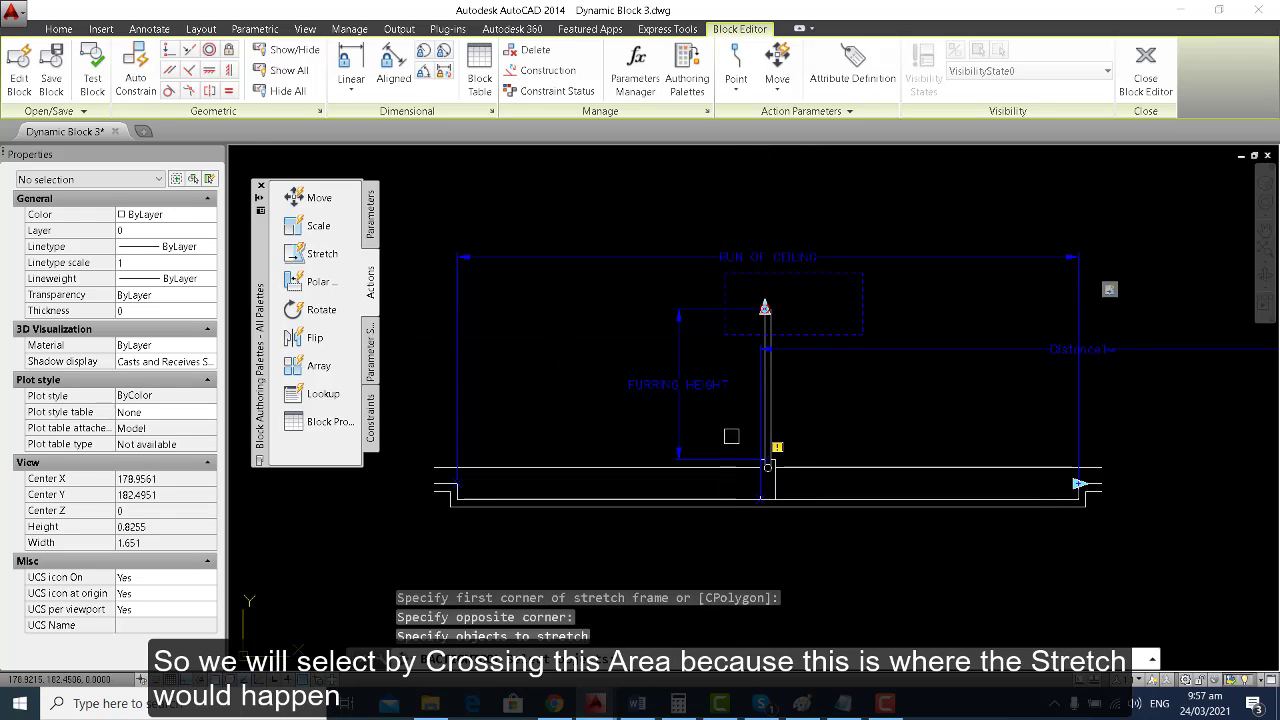
# Try to complete the Stretch action with the whole furring, including its lower bracket and circle, as the objects to stretch.
pyautogui.scroll(3, 754, 532)
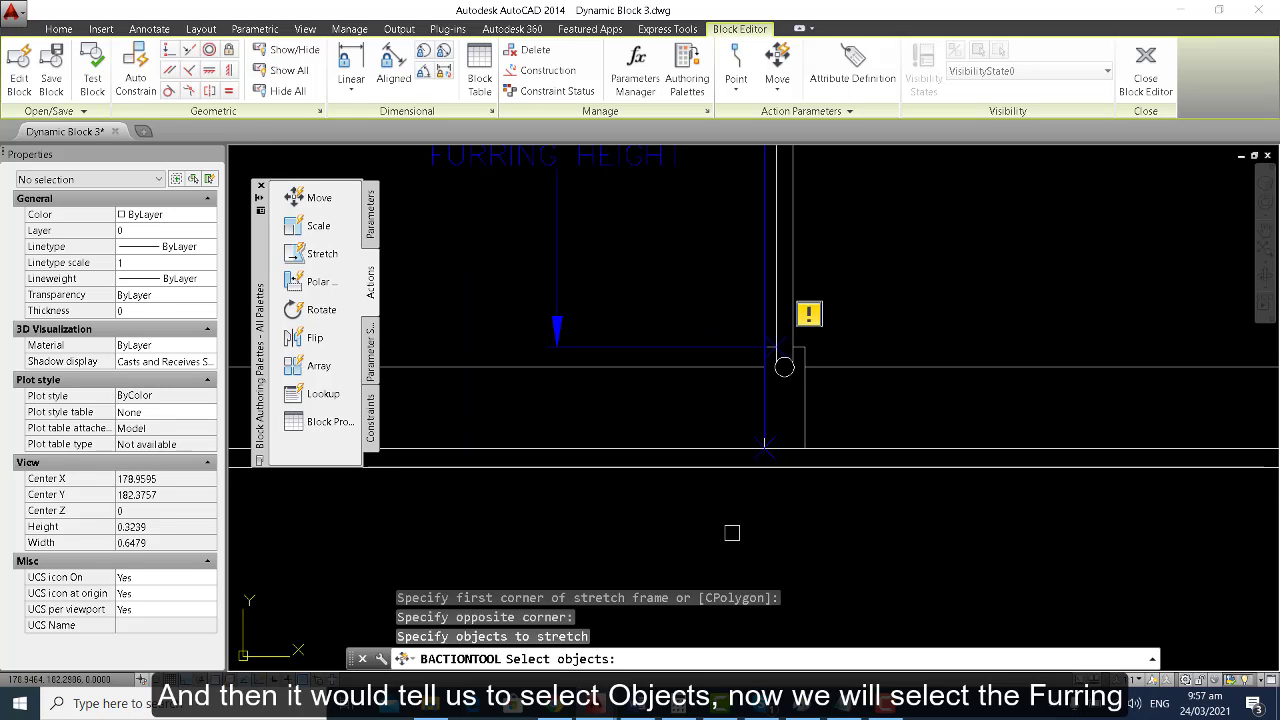
pyautogui.moveTo(790, 358); pyautogui.dragTo(719, 450, button='middle')
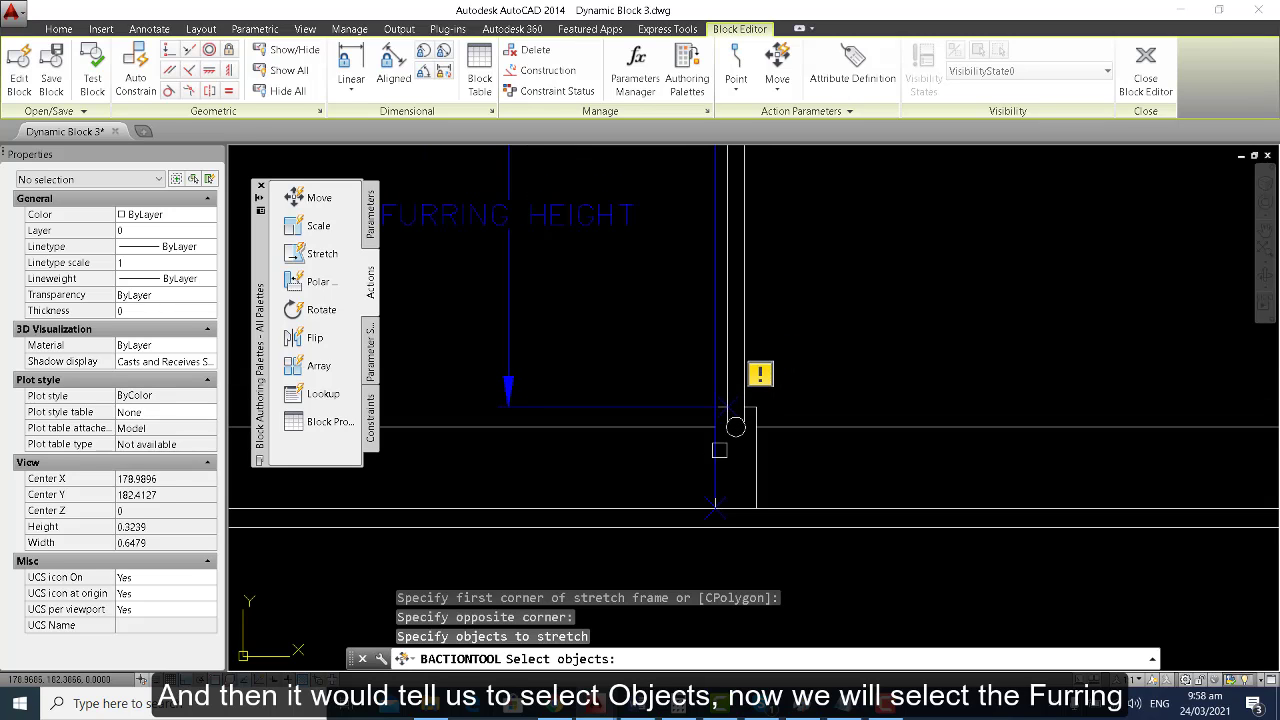
pyautogui.click(690, 565)
pyautogui.scroll(-2, 692, 555)
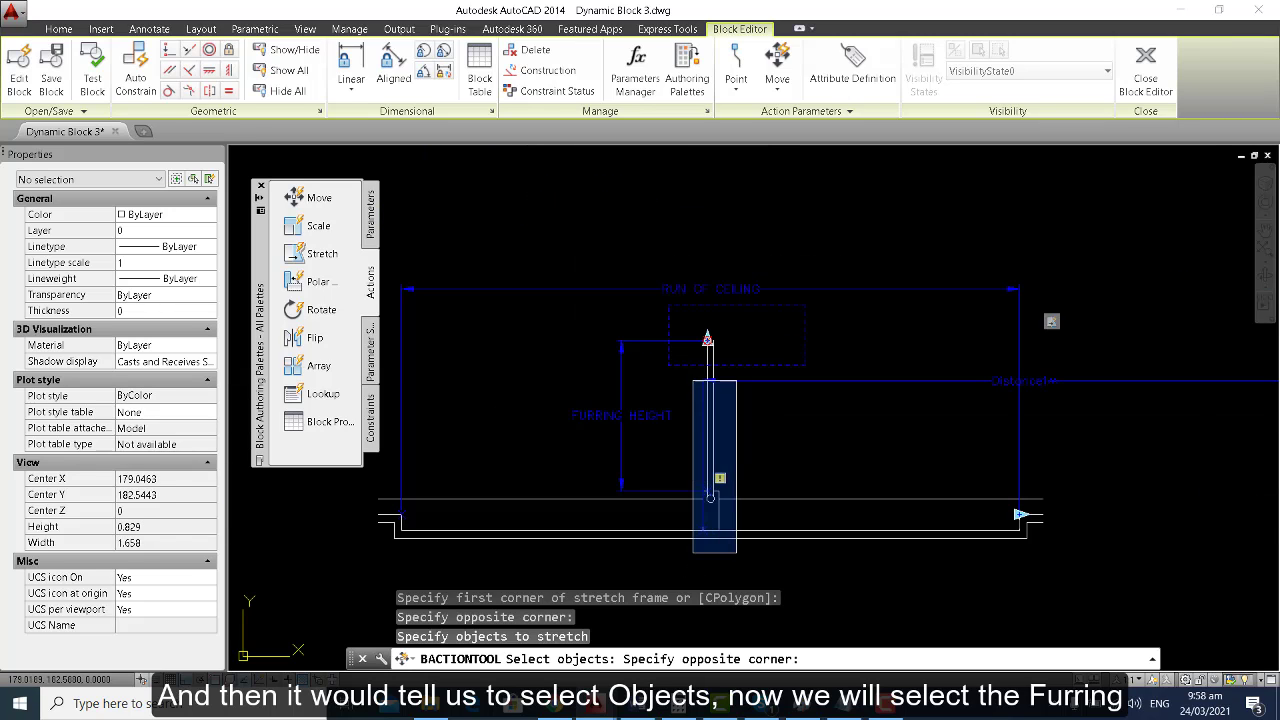
pyautogui.click(737, 325)
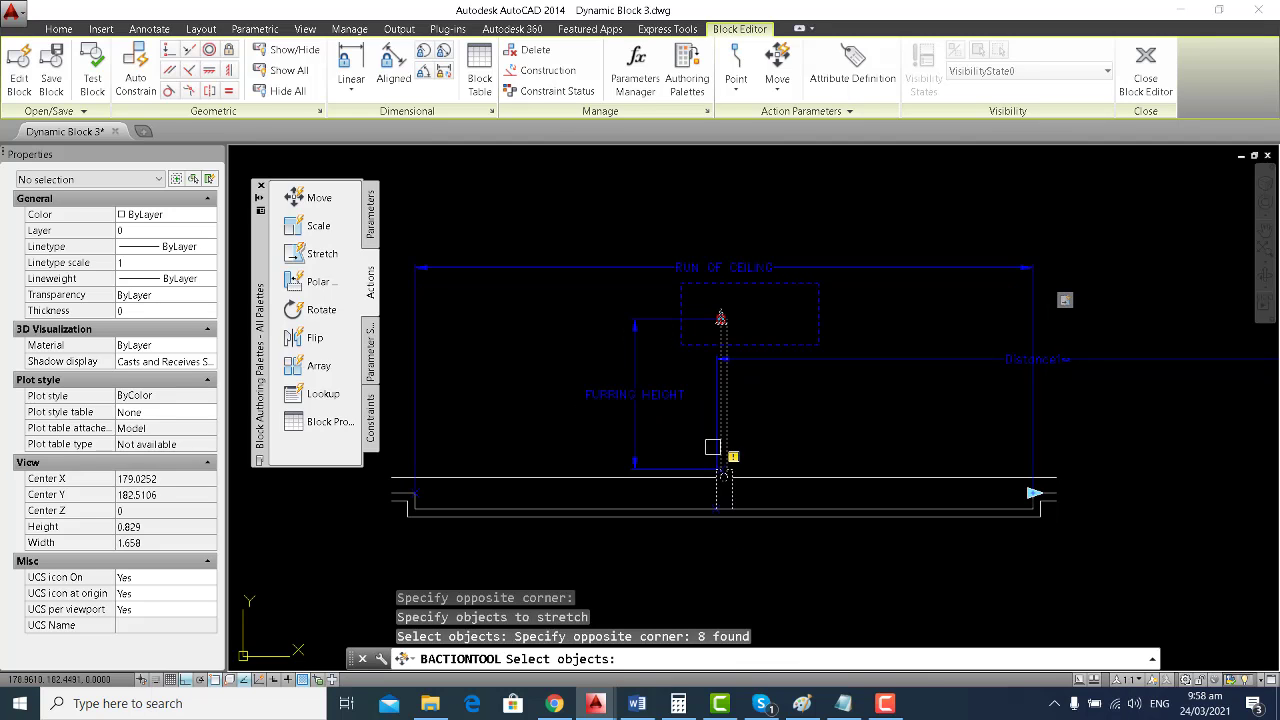
pyautogui.moveTo(692, 471)
pyautogui.mouseDown(button='middle')
pyautogui.moveTo(676, 437)
pyautogui.moveTo(706, 402)
pyautogui.mouseUp(button='middle')
pyautogui.press('Return')
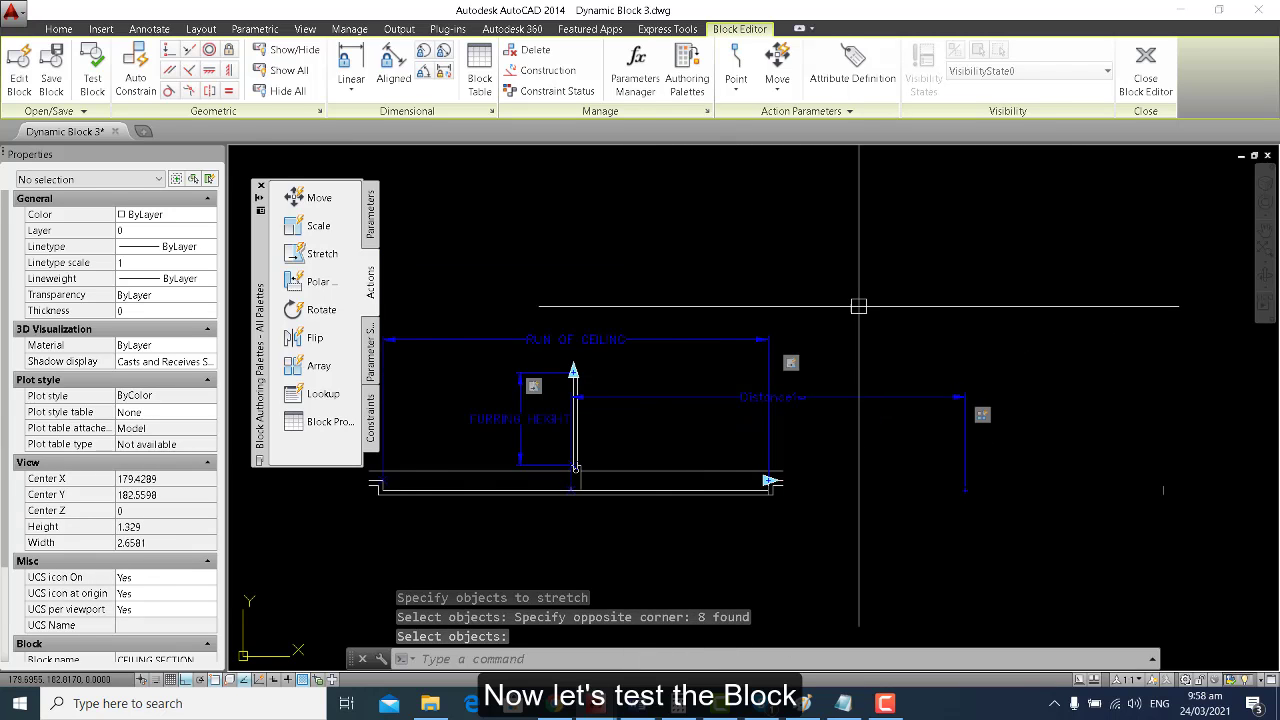
# Open the ceiling section block in a test window and zoom to its extents.
pyautogui.click(92, 75)
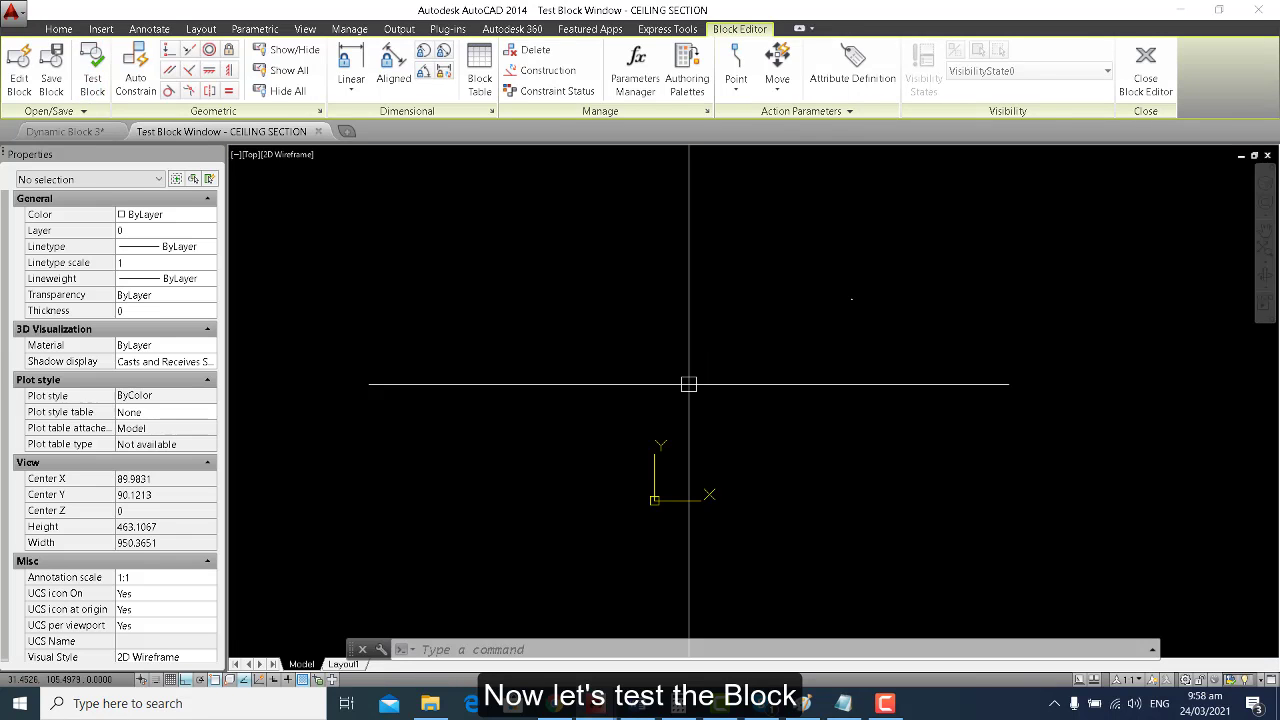
pyautogui.write('z')
pyautogui.press('Return')
pyautogui.write('e')
pyautogui.press('Return')
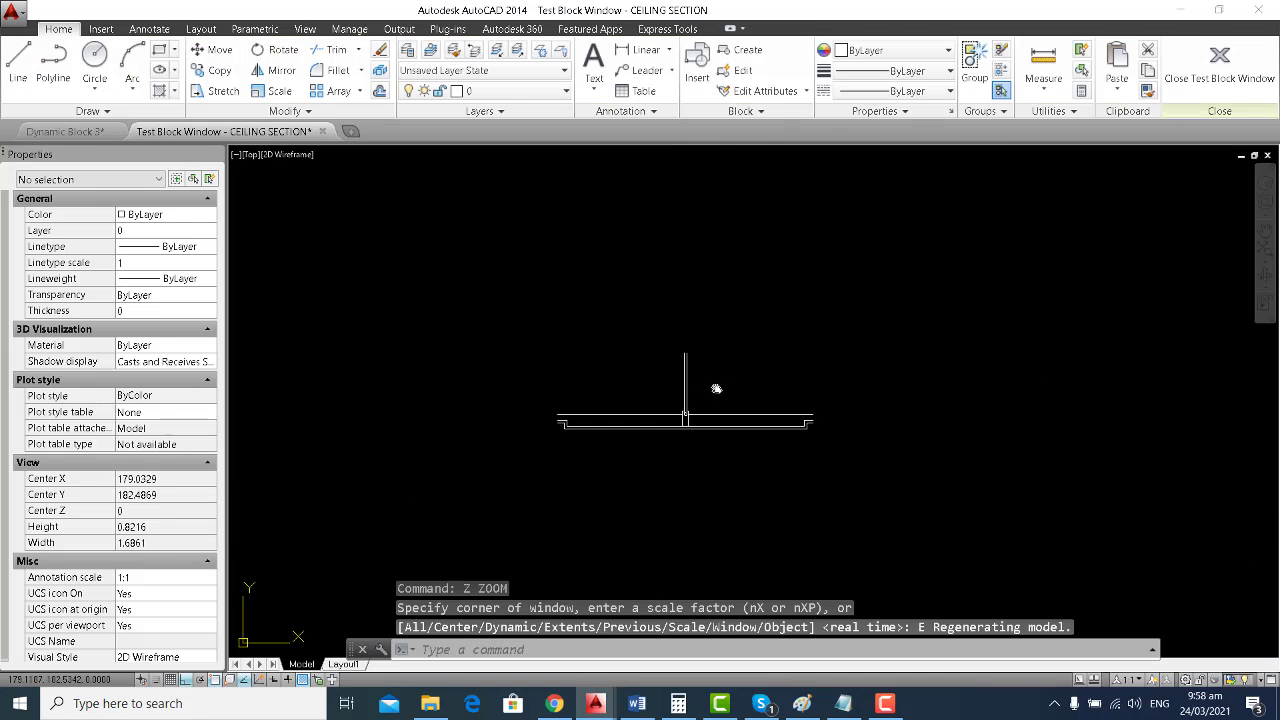
# Stretch the test block horizontally by one 1 m increment, and raise its furring height to about 0.70 from the top grip.
pyautogui.click(665, 394)
pyautogui.click(686, 406)
pyautogui.click(676, 403)
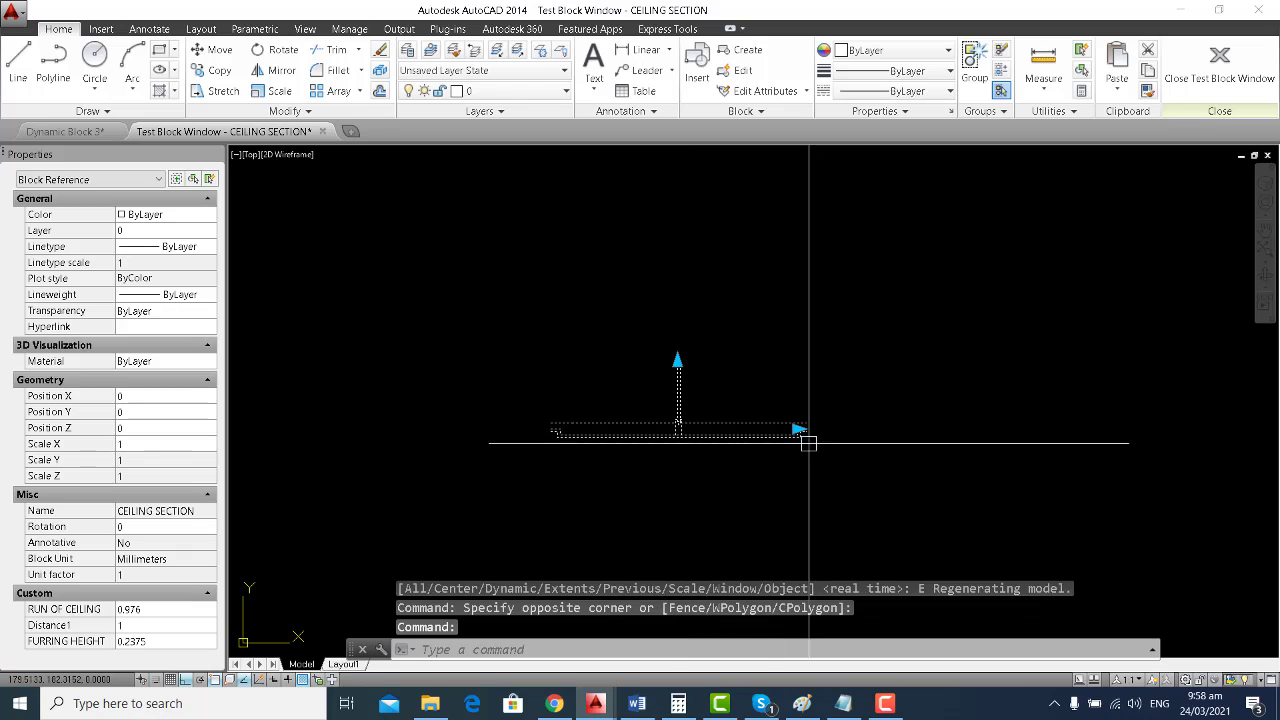
pyautogui.click(797, 429)
pyautogui.click(1042, 431)
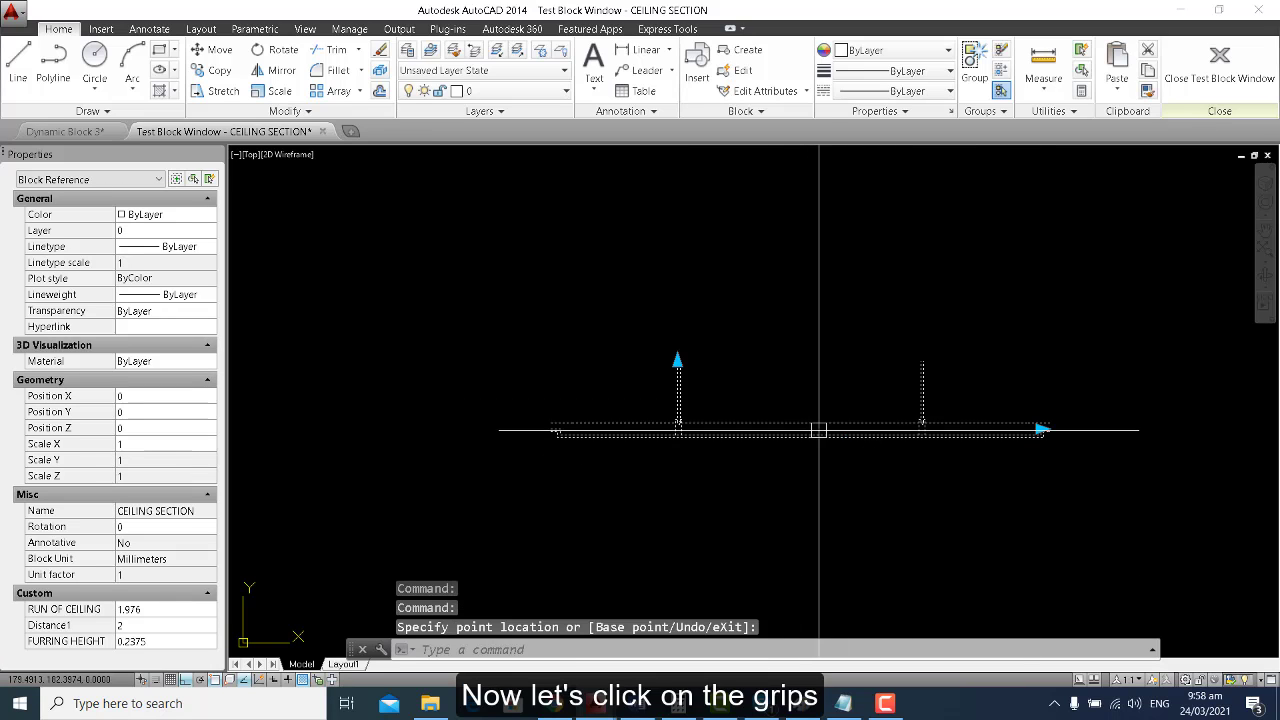
pyautogui.click(677, 361)
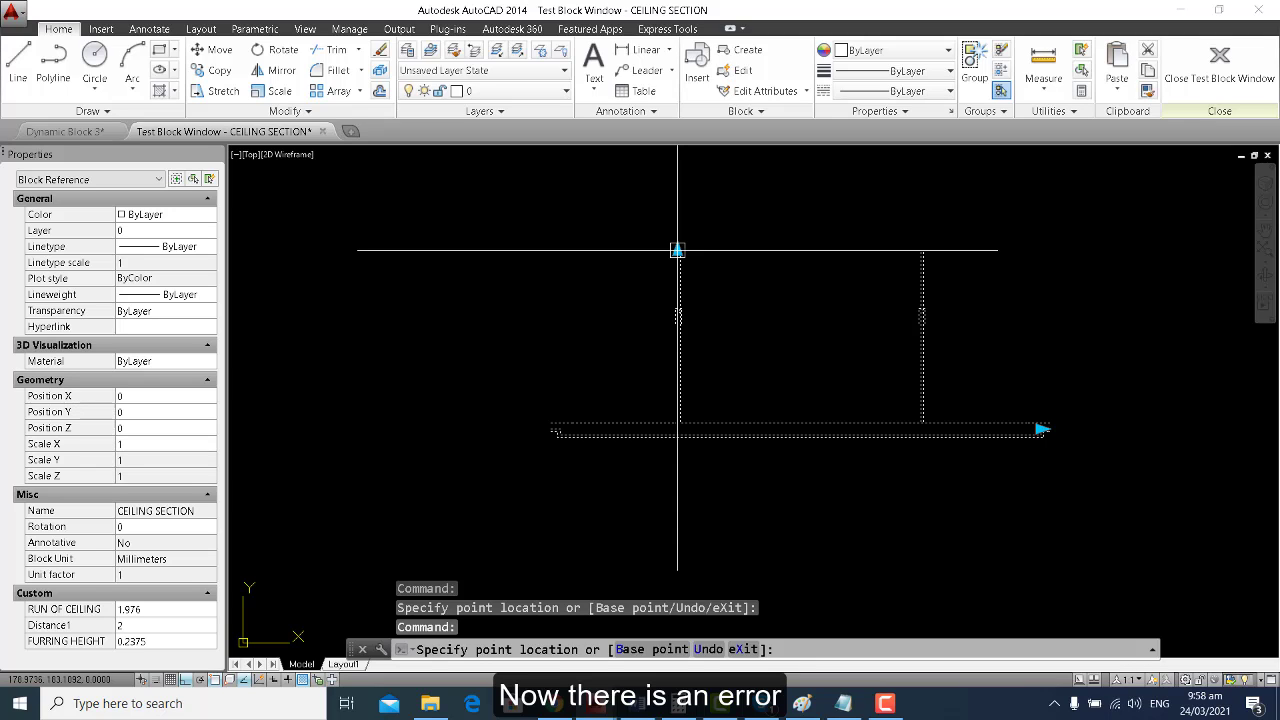
pyautogui.click(677, 250)
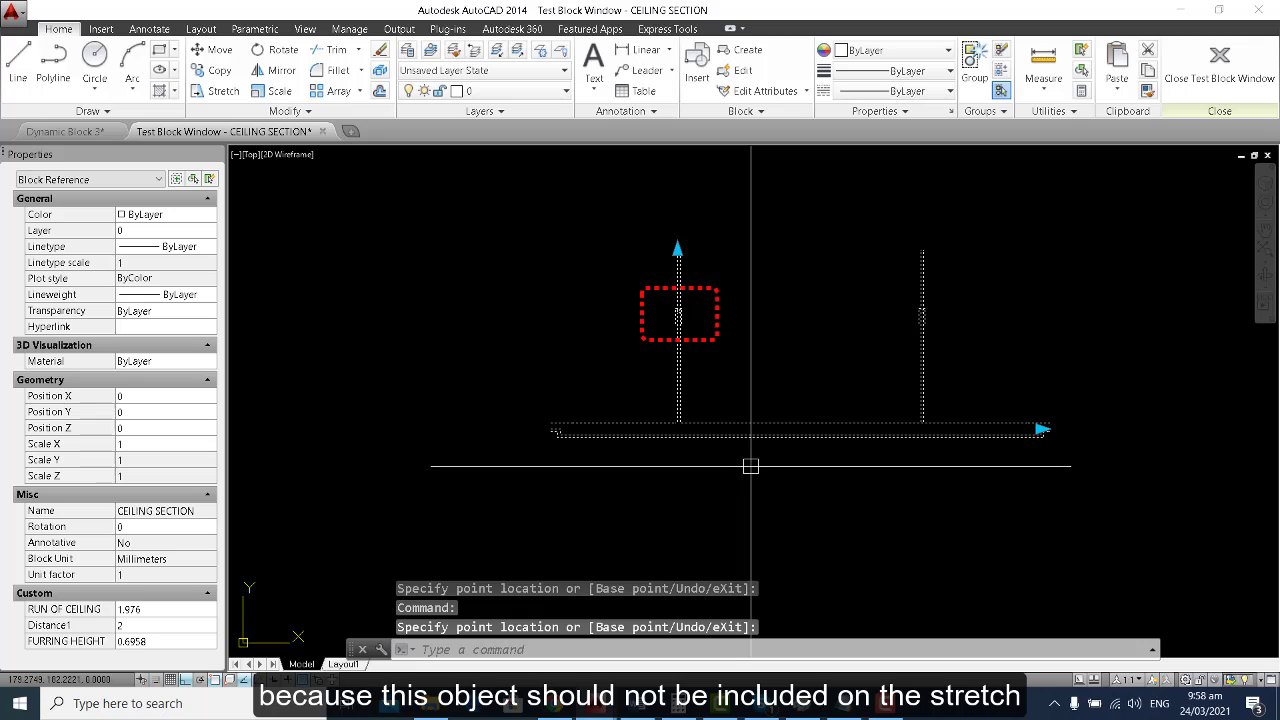
# Undo all stretches in the test window and close it to return to the block editor.
pyautogui.hotkey('ctrl', 'z')
pyautogui.hotkey('ctrl', 'z')
pyautogui.hotkey('ctrl', 'z')
pyautogui.hotkey('ctrl', 'z')
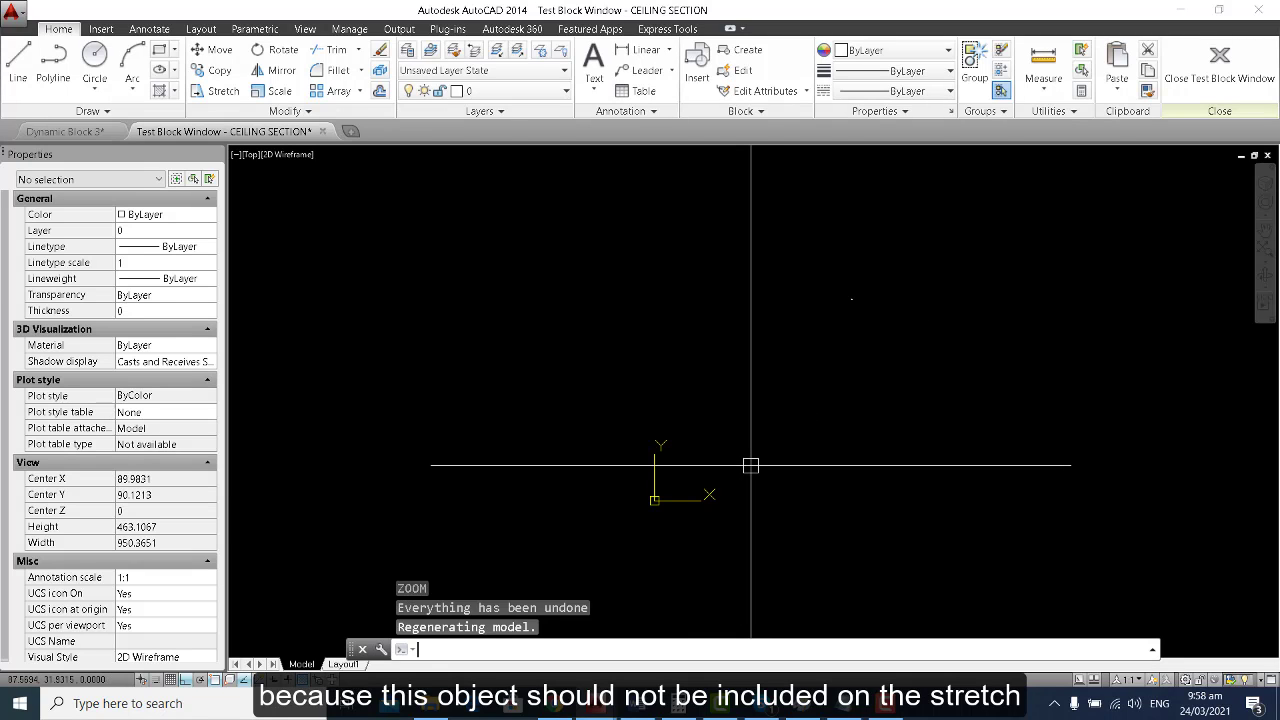
pyautogui.click(1219, 65)
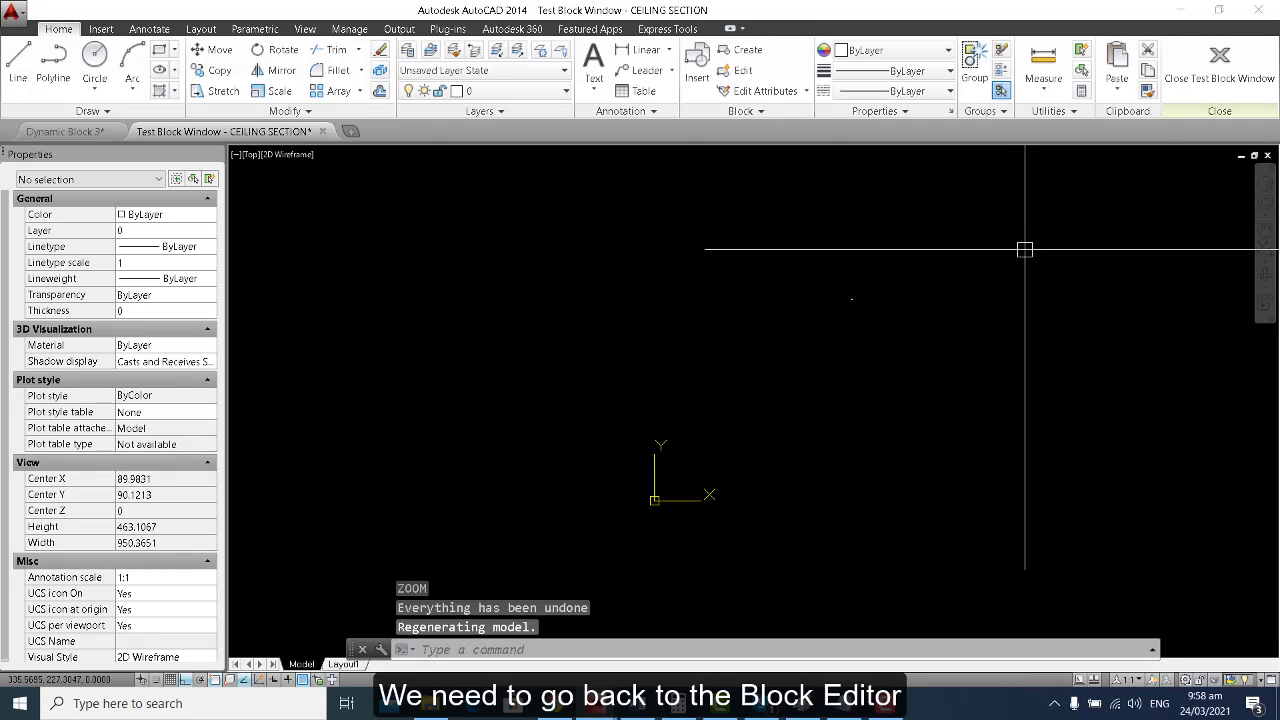
# Undo the furring's Stretch action, its property changes and its vertical linear parameter.
pyautogui.hotkey('ctrl', 'z')
pyautogui.scroll(2, 580, 450)
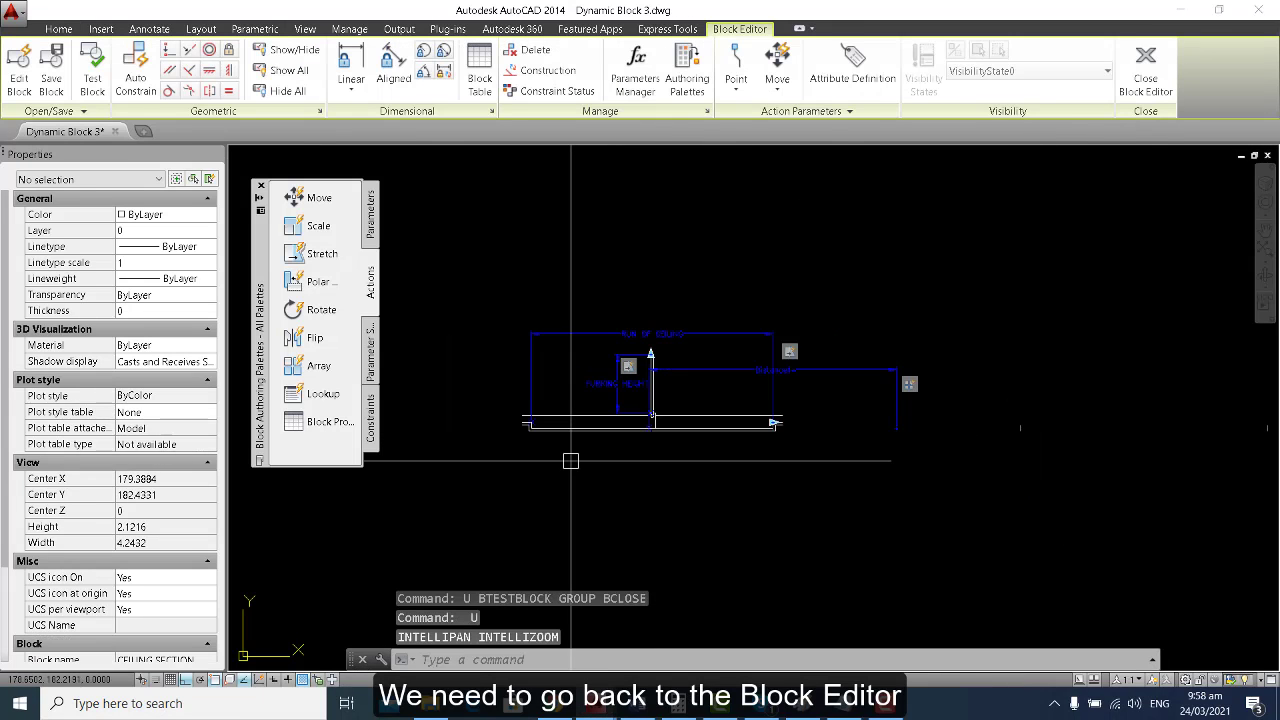
pyautogui.hotkey('ctrl', 'z')
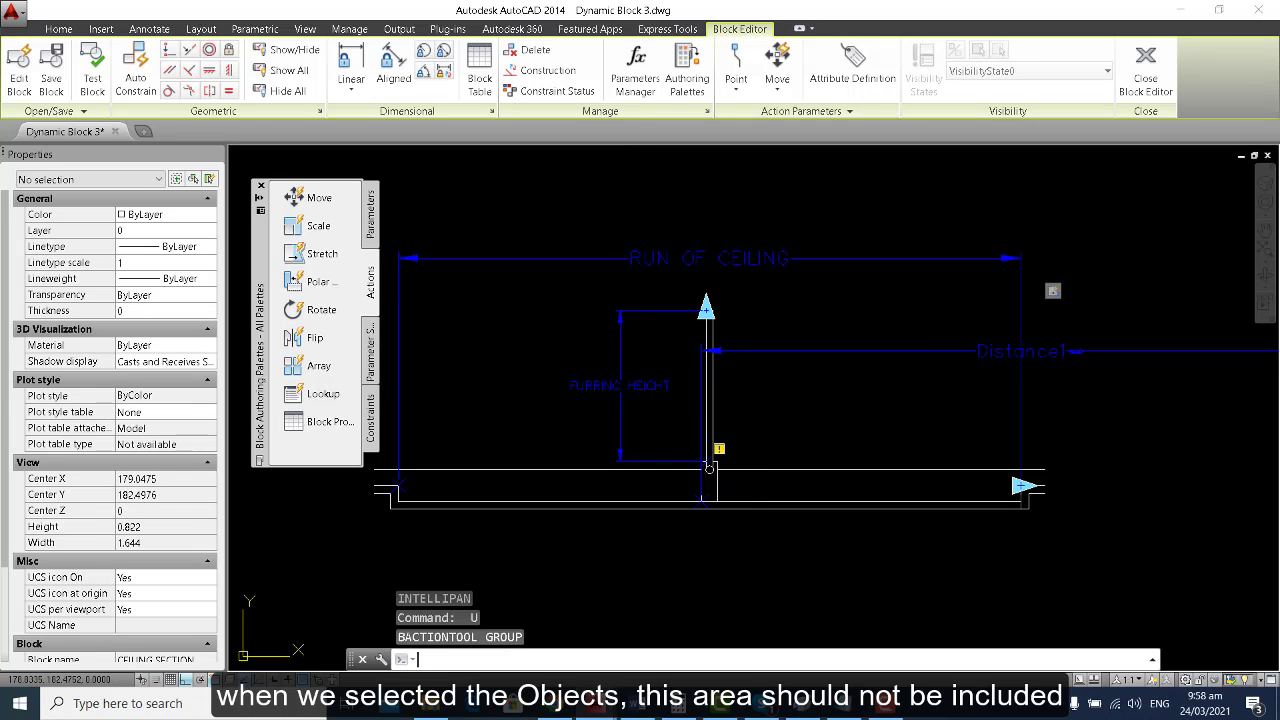
pyautogui.hotkey('ctrl', 'z')
pyautogui.scroll(-1, 590, 425)
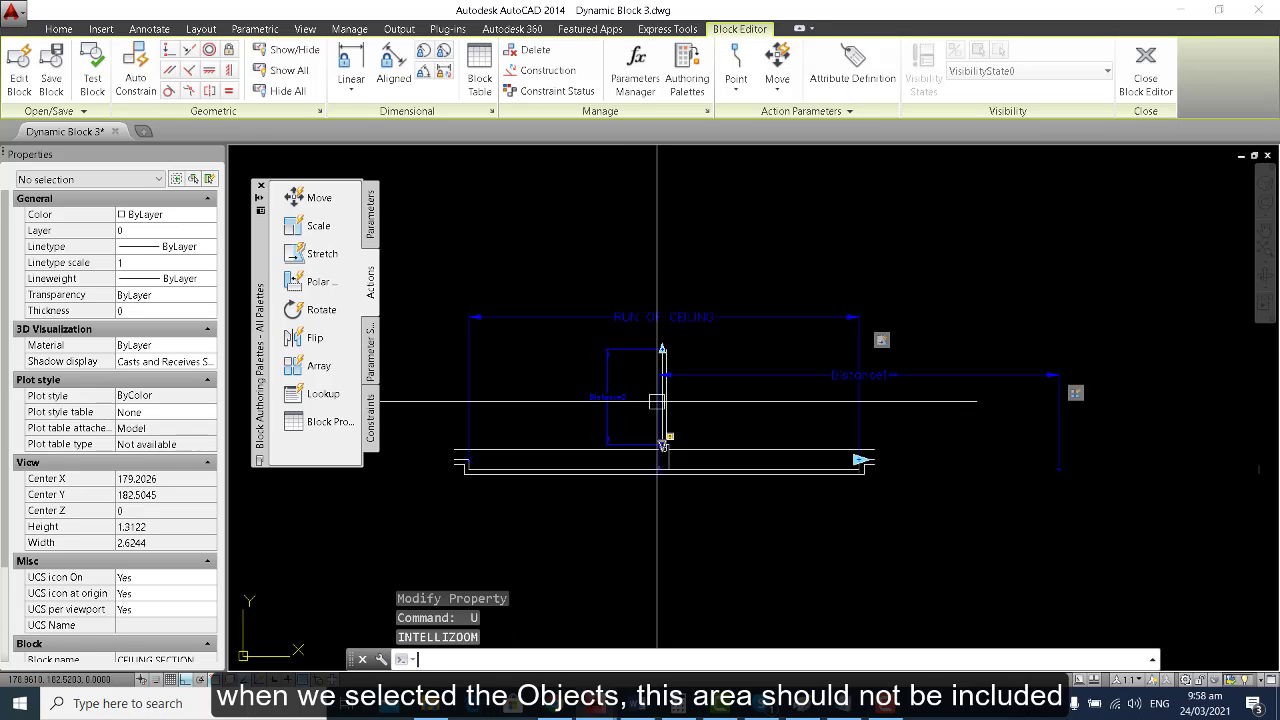
pyautogui.hotkey('ctrl', 'z')
pyautogui.hotkey('ctrl', 'z')
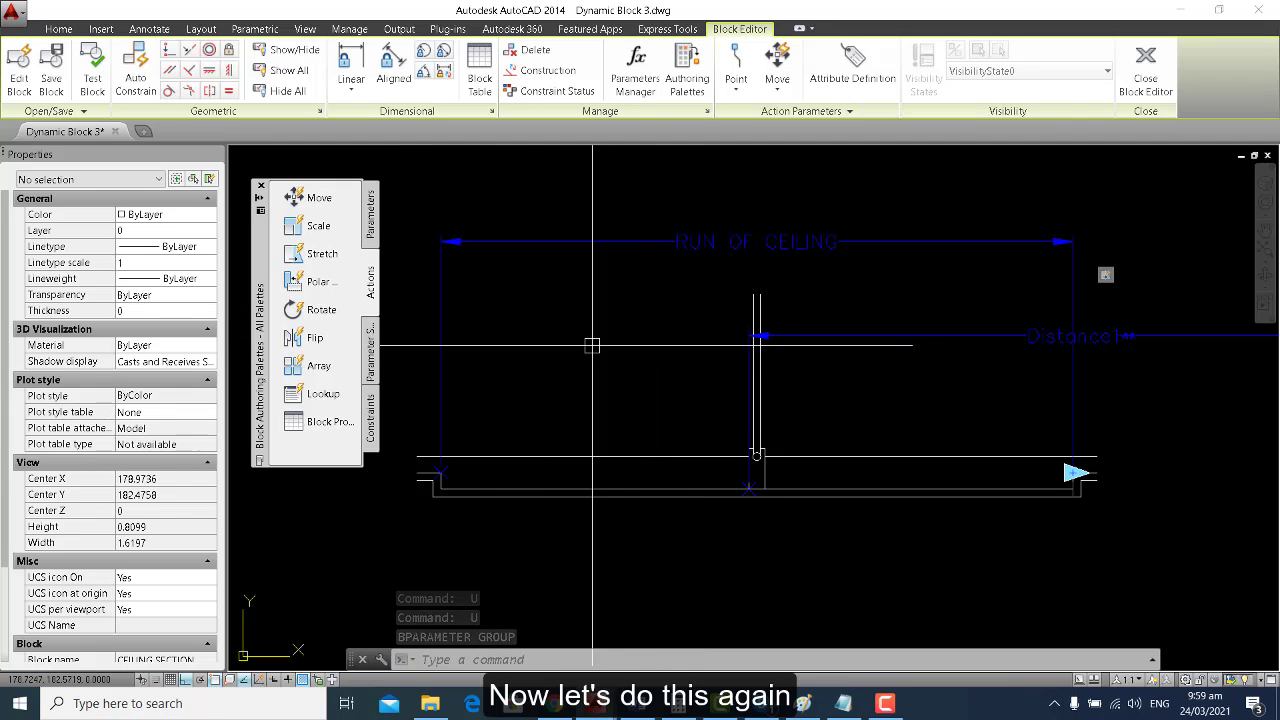
# Add a vertical linear parameter from the furring hanger's lower end to its top end, with the label left of the furring.
pyautogui.click(371, 237)
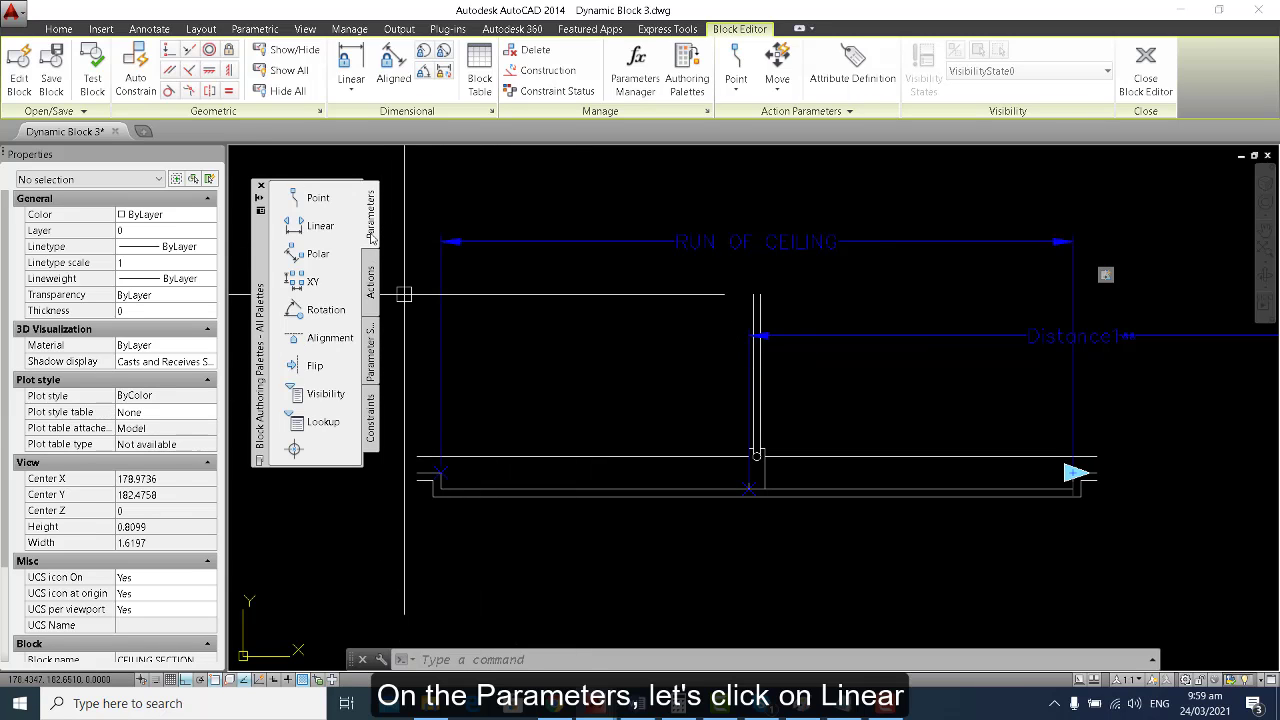
pyautogui.scroll(4, 771, 478)
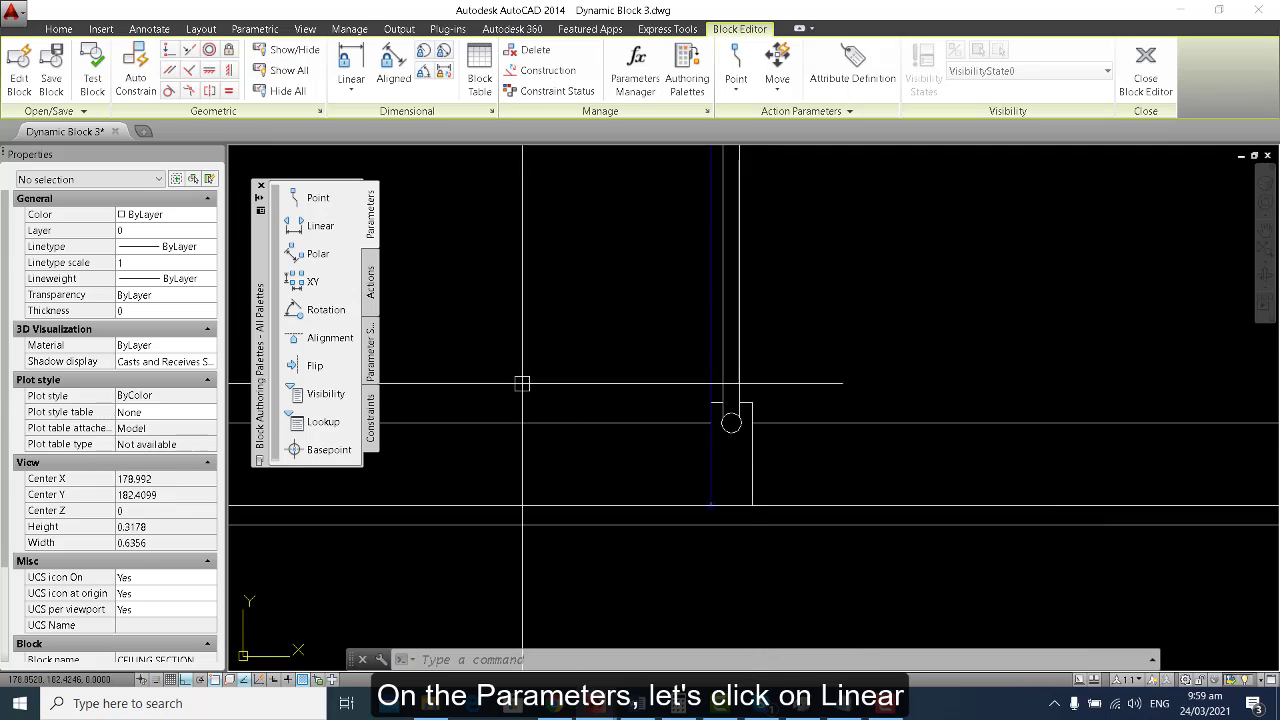
pyautogui.click(297, 232)
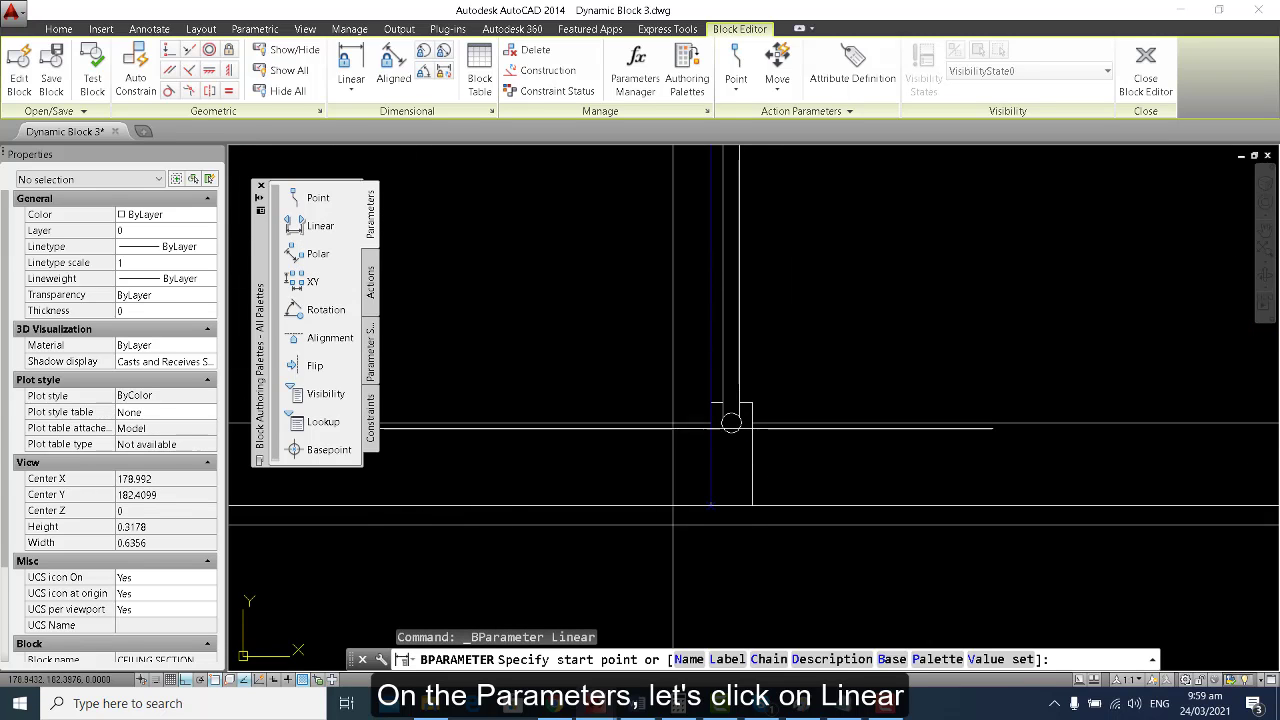
pyautogui.scroll(4, 729, 422)
pyautogui.click(706, 396)
pyautogui.scroll(-4, 706, 396)
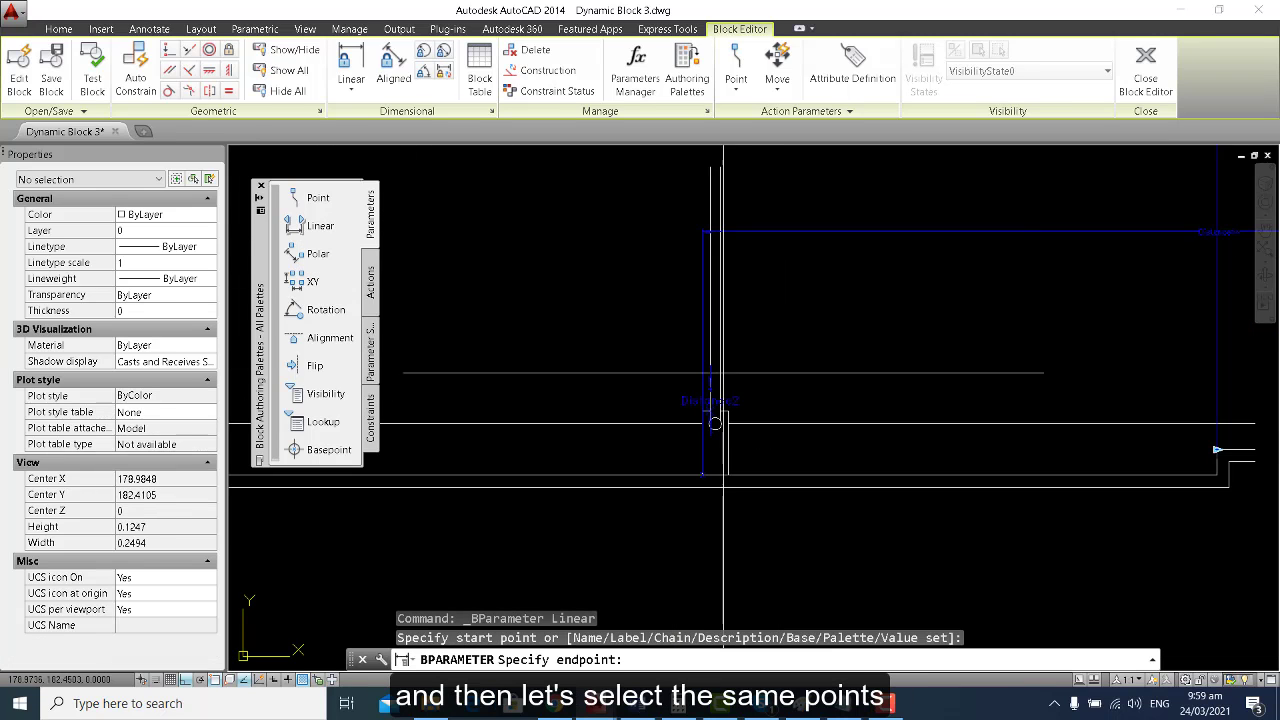
pyautogui.click(725, 267)
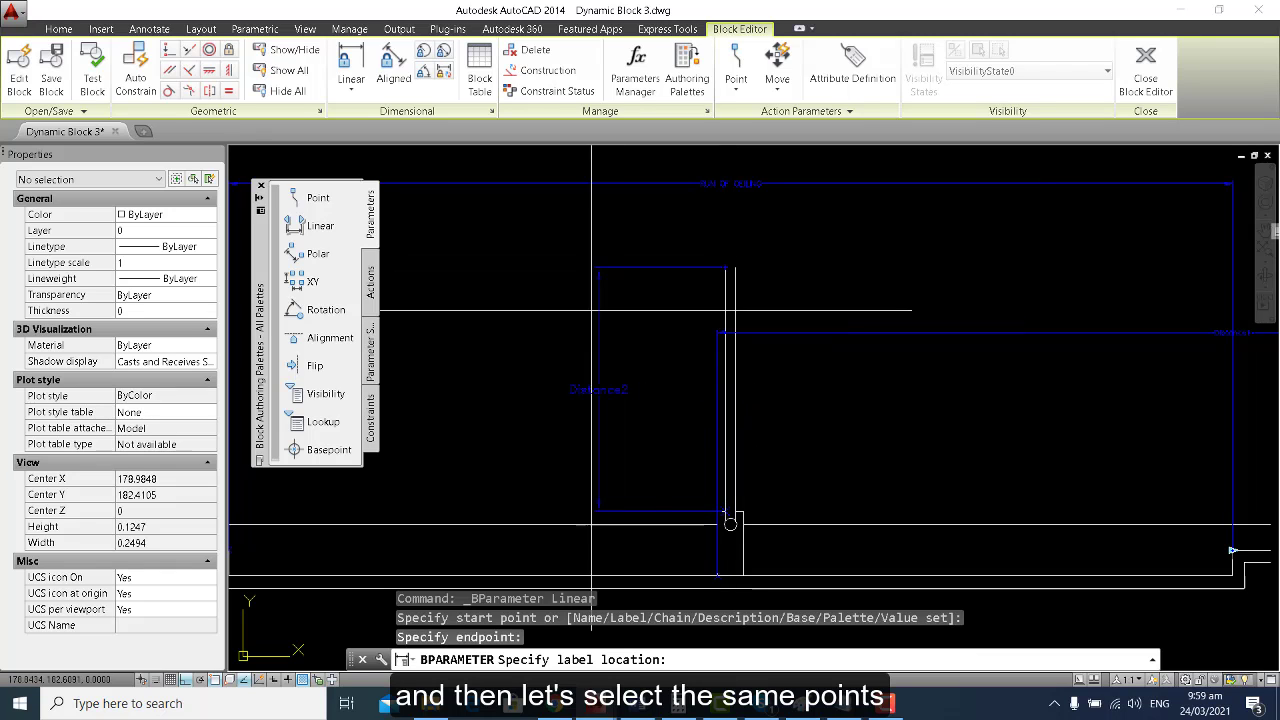
pyautogui.click(586, 311)
# Rename the furring's vertical linear parameter to CEILING HEIGHT and set its number of grips to 1.
pyautogui.moveTo(615, 384); pyautogui.dragTo(690, 356, button='middle')
pyautogui.click(690, 356)
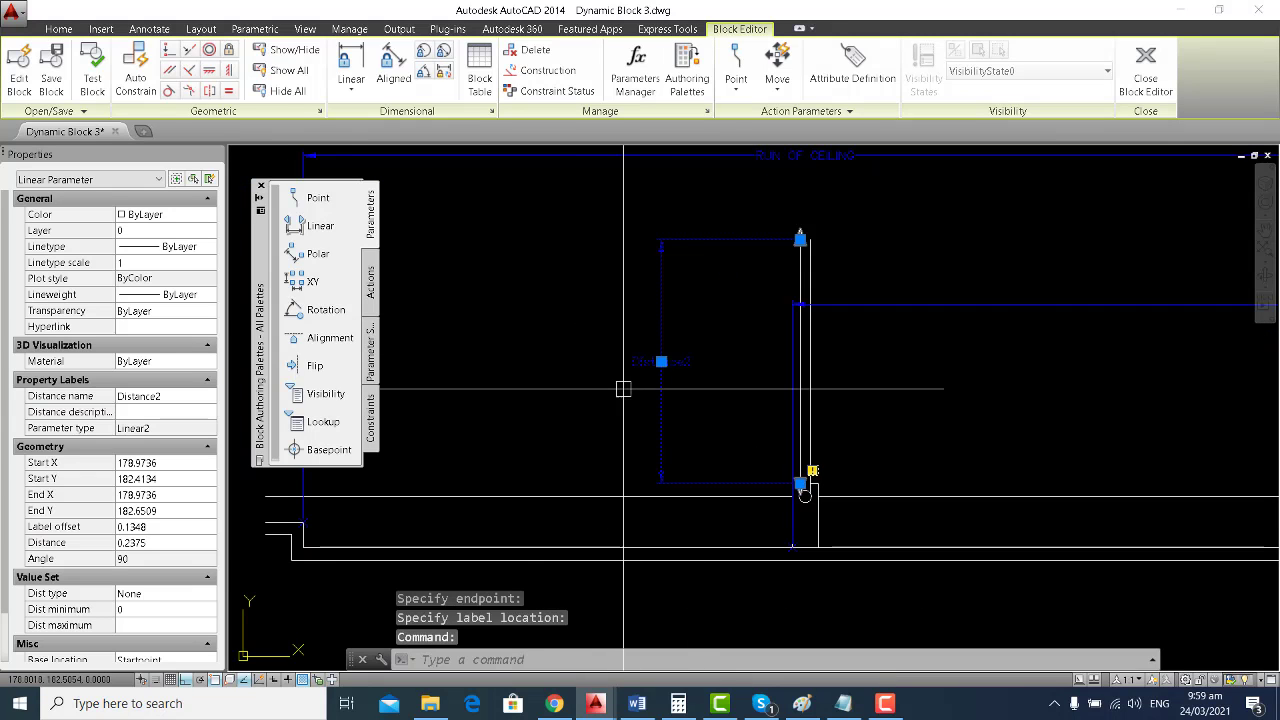
pyautogui.scroll(-2, 5, 418)
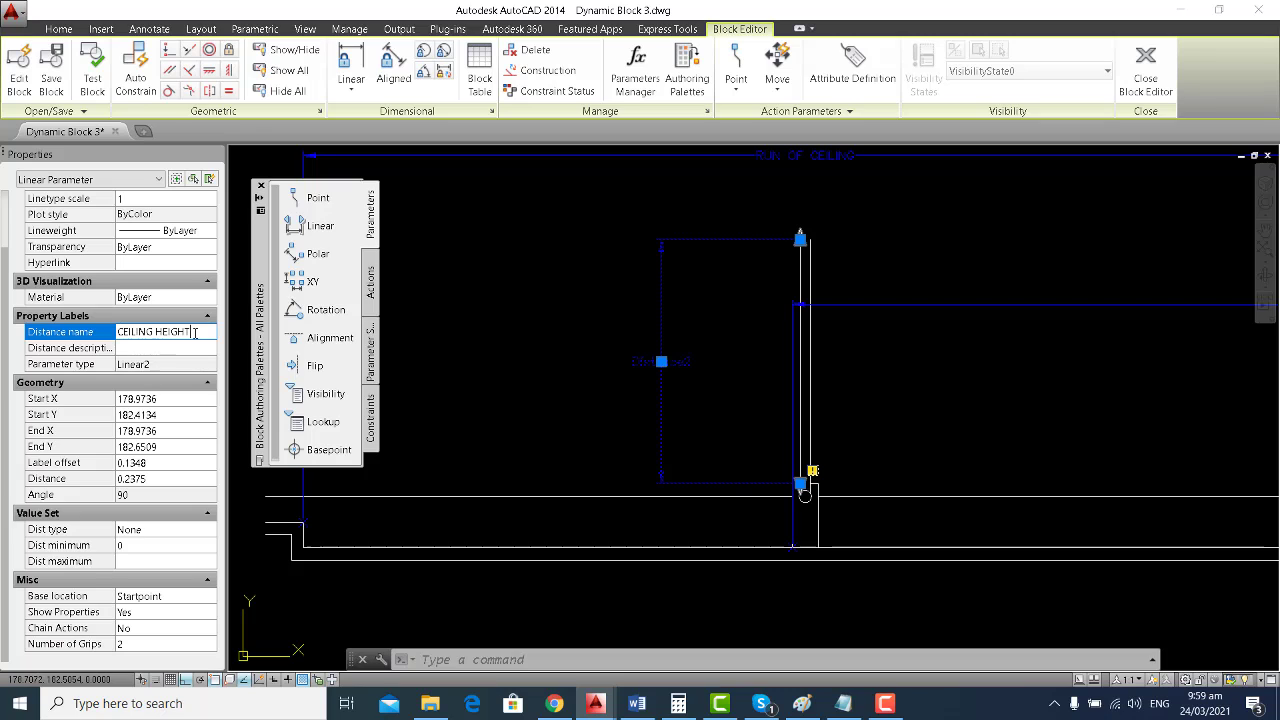
pyautogui.press('Return')
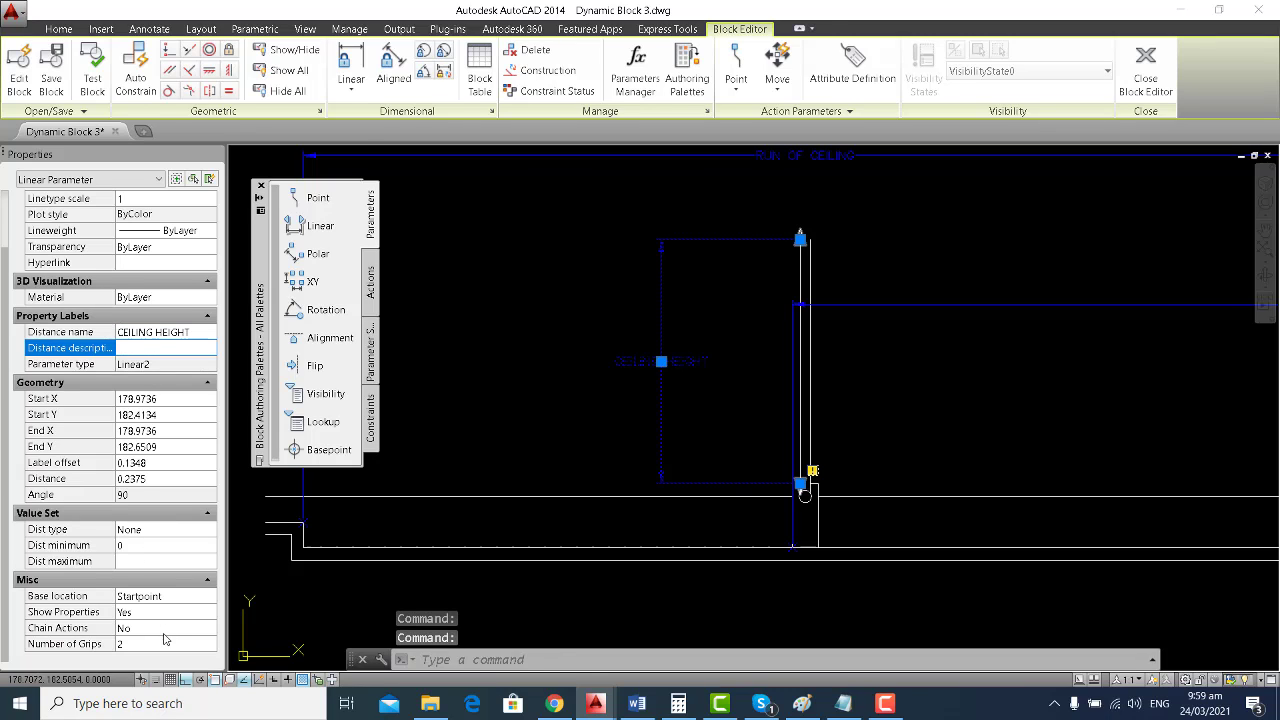
pyautogui.click(160, 644)
pyautogui.click(211, 644)
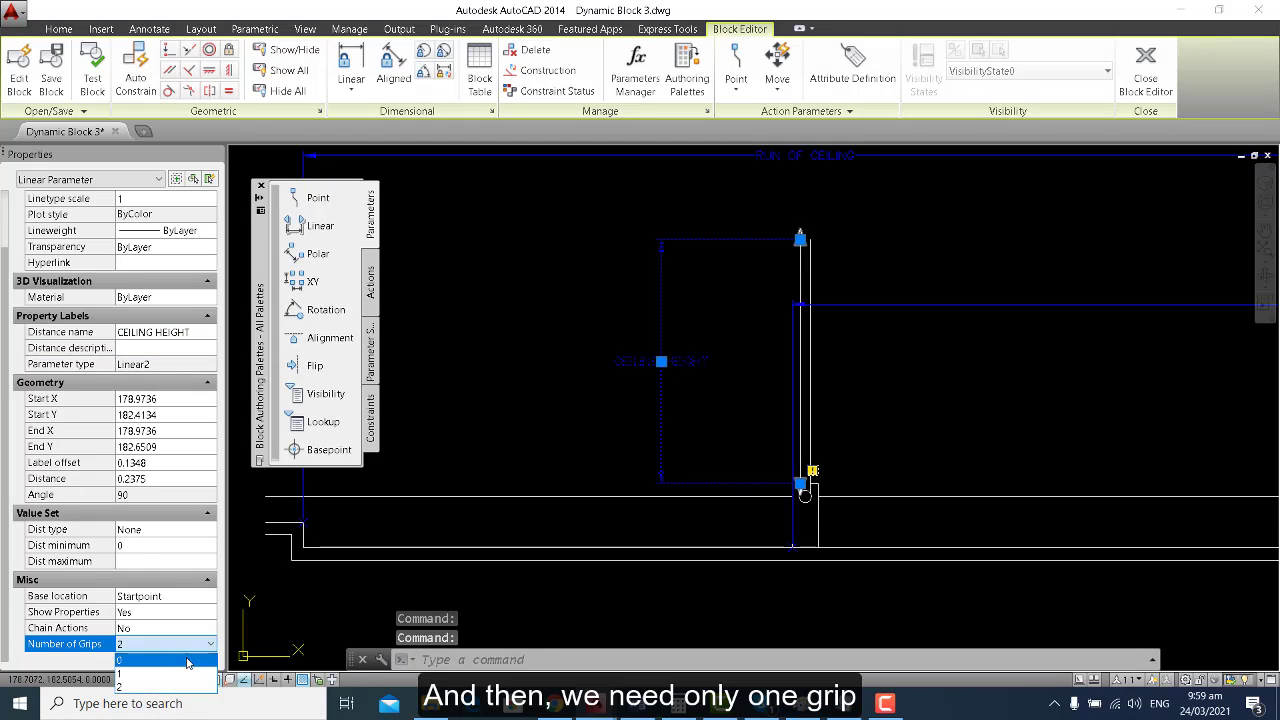
pyautogui.click(150, 673)
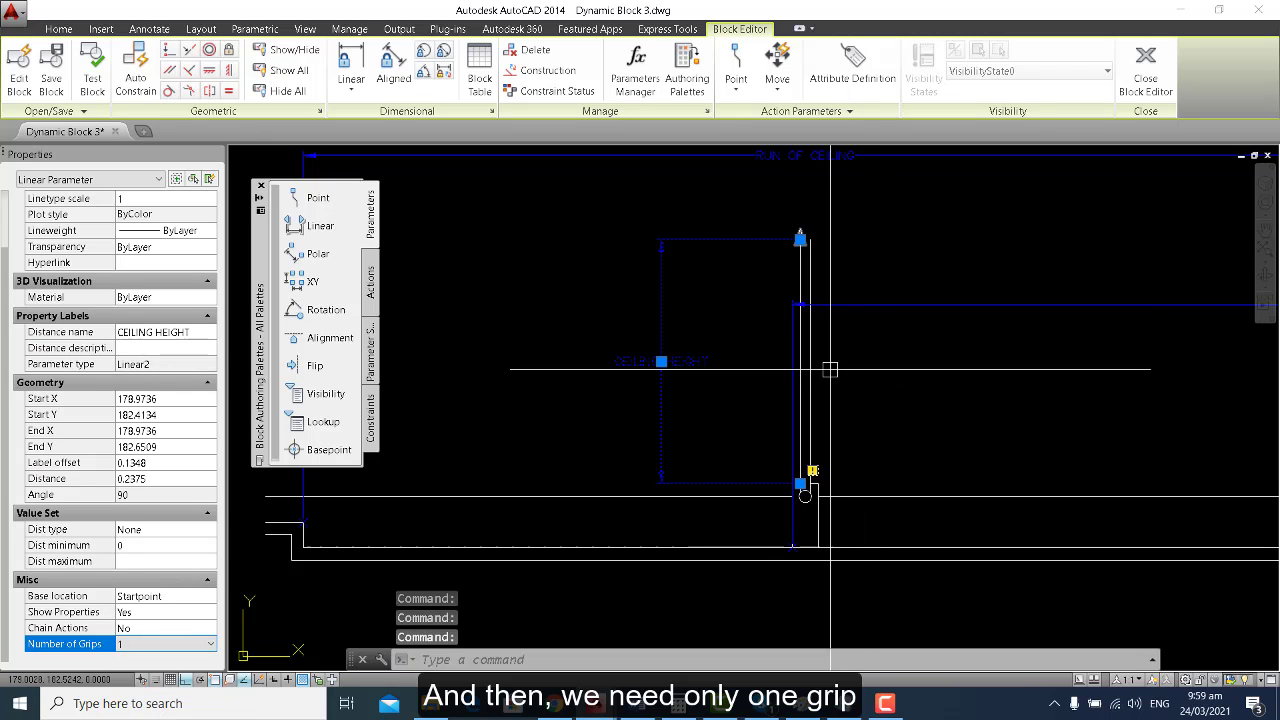
# Start a Stretch action on the CEILING HEIGHT parameter and associate it with the parameter's top grip point.
pyautogui.press('Escape')
pyautogui.scroll(-2, 652, 371)
pyautogui.moveTo(652, 371); pyautogui.dragTo(630, 382, button='middle')
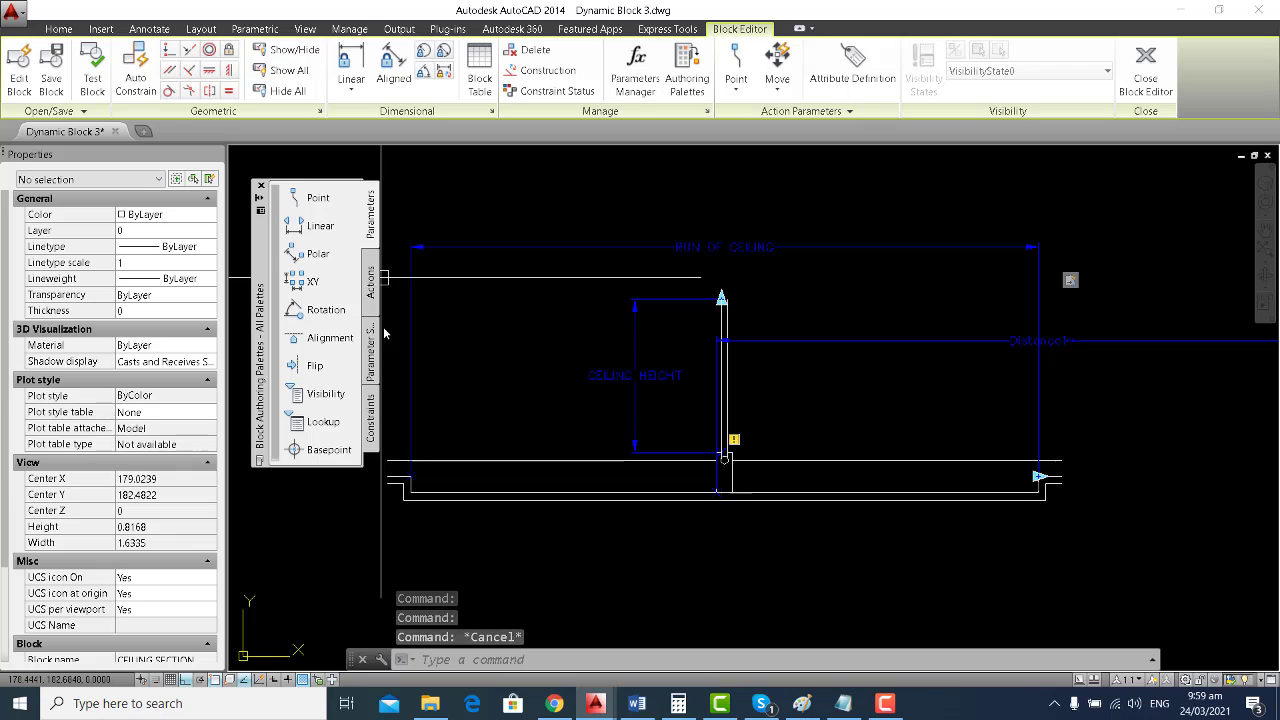
pyautogui.click(371, 290)
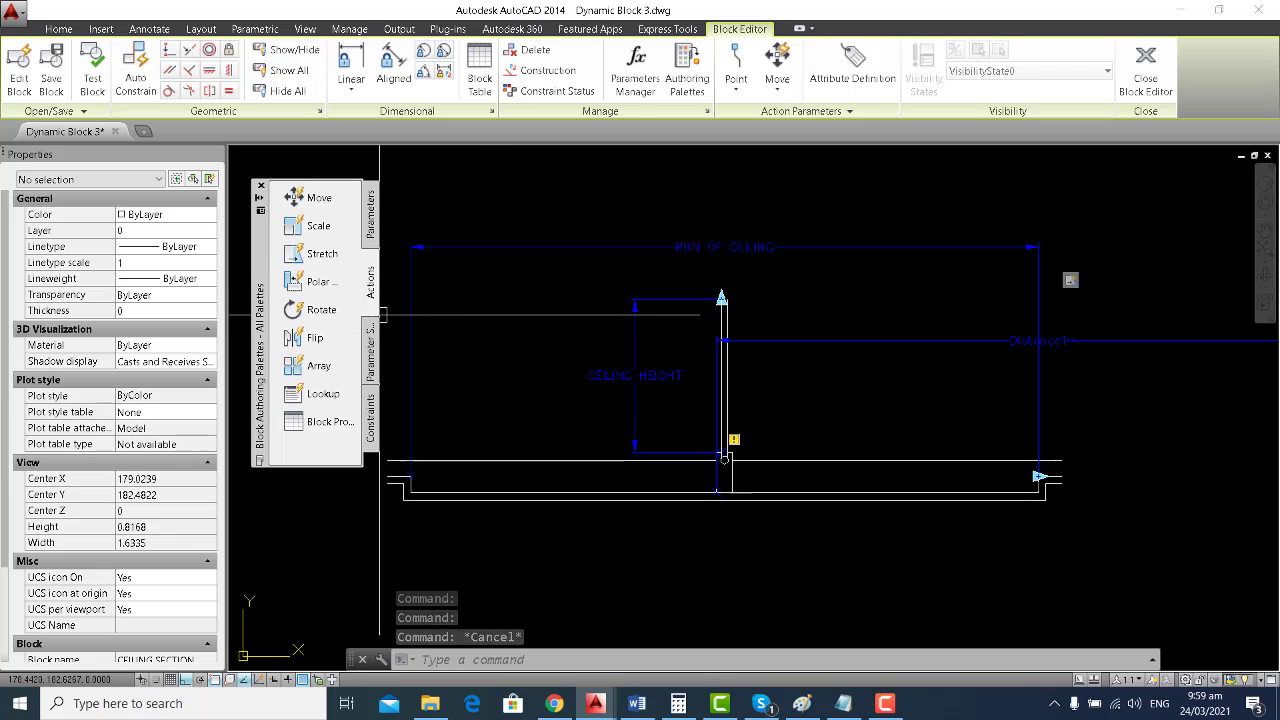
pyautogui.click(308, 256)
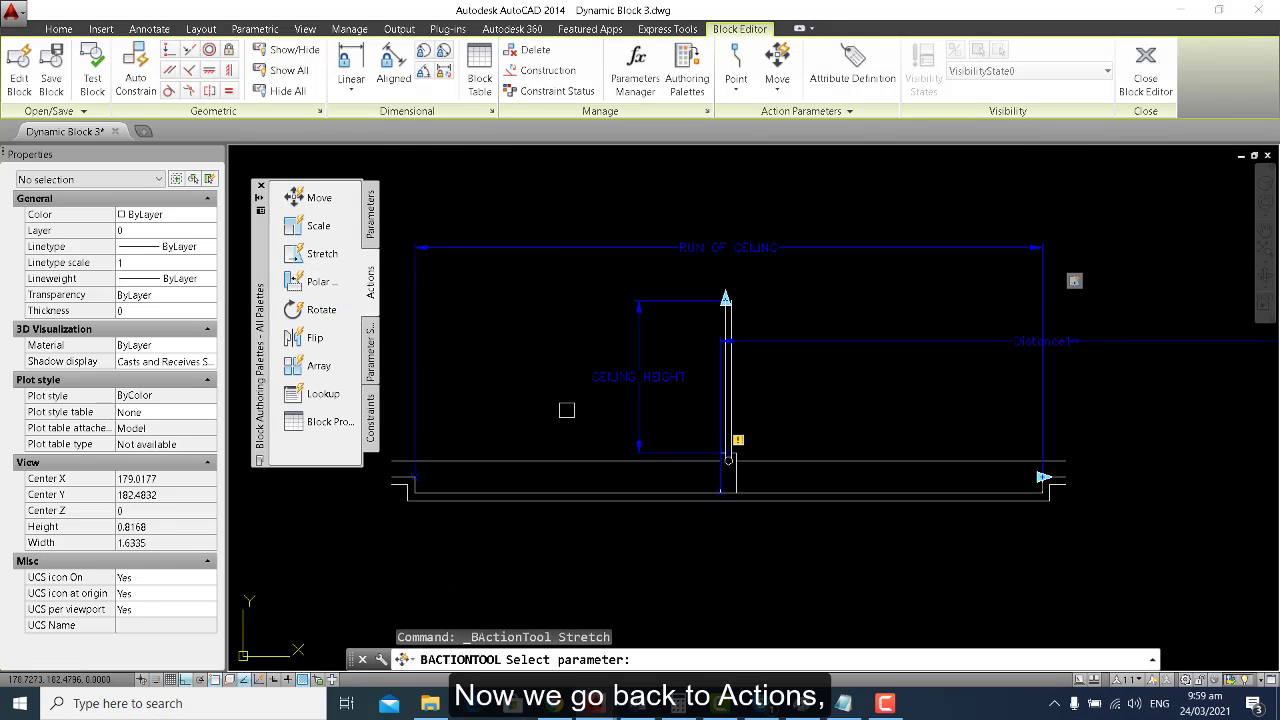
pyautogui.scroll(2, 728, 458)
pyautogui.click(725, 456)
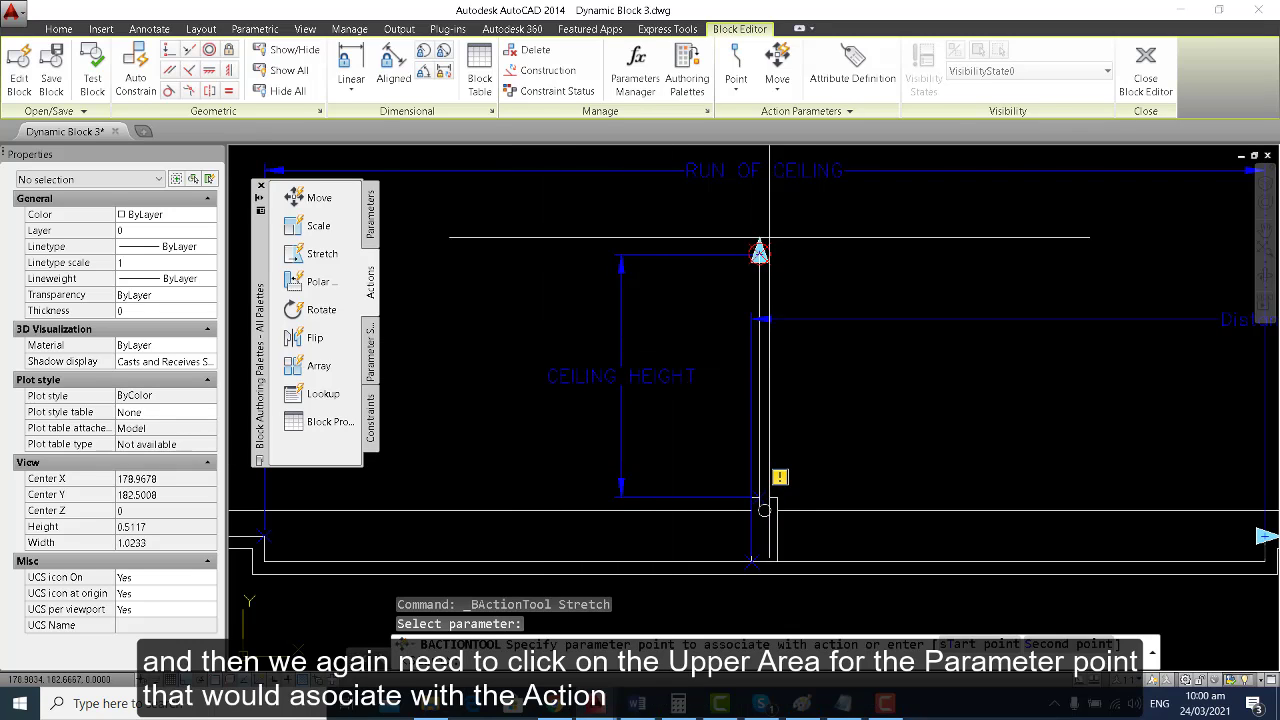
pyautogui.scroll(2, 791, 240)
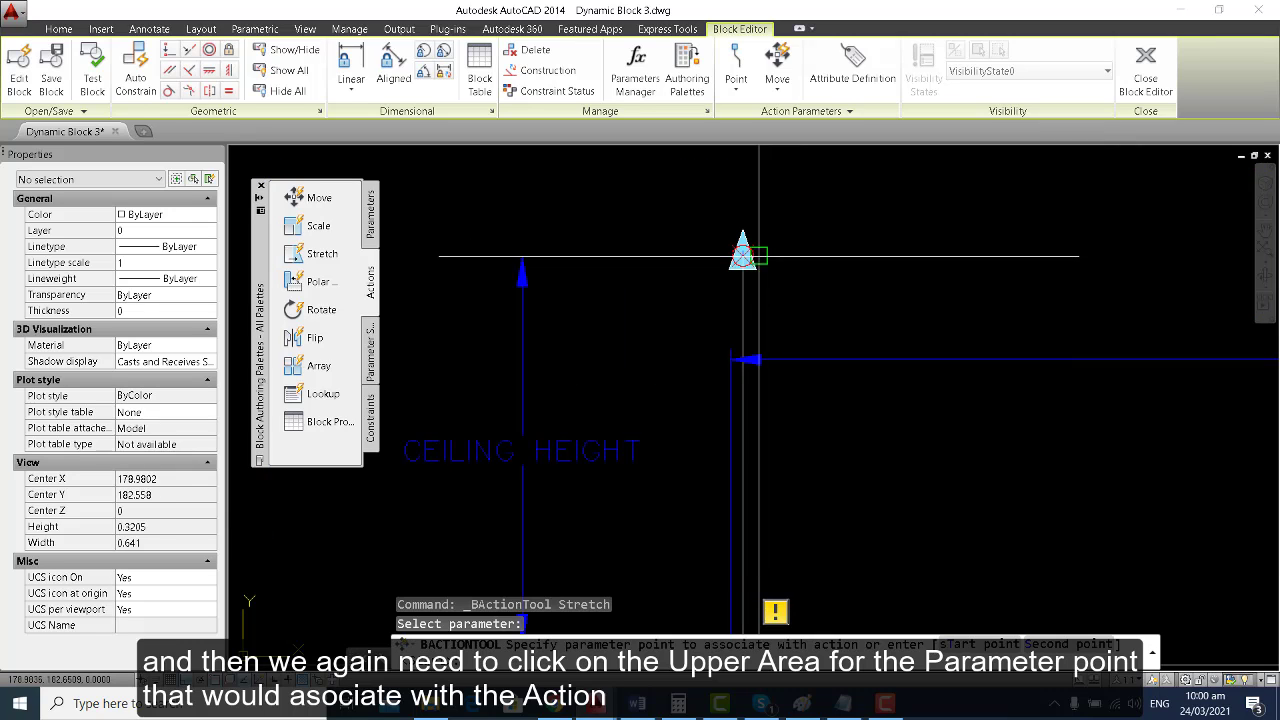
pyautogui.click(742, 256)
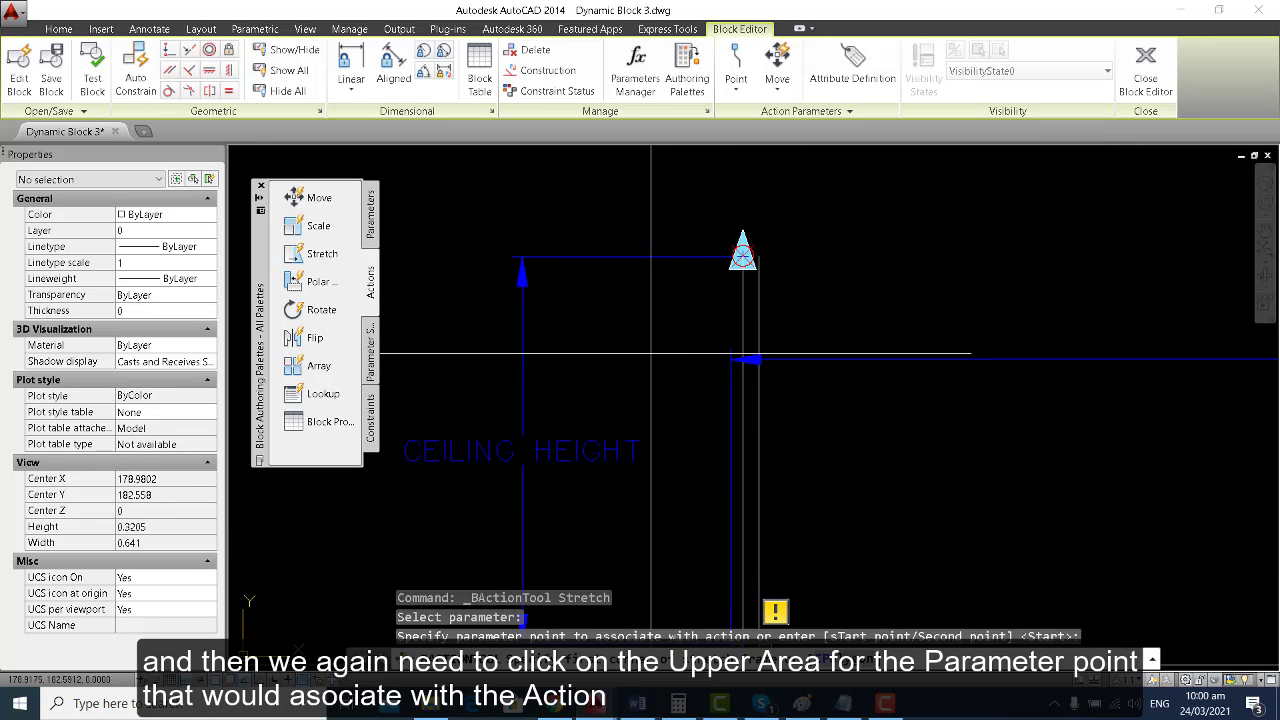
# Frame the furring's upper end as the stretch area and select only the hanger lines and height parameter crossing it as the objects to stretch.
pyautogui.scroll(-2, 651, 353)
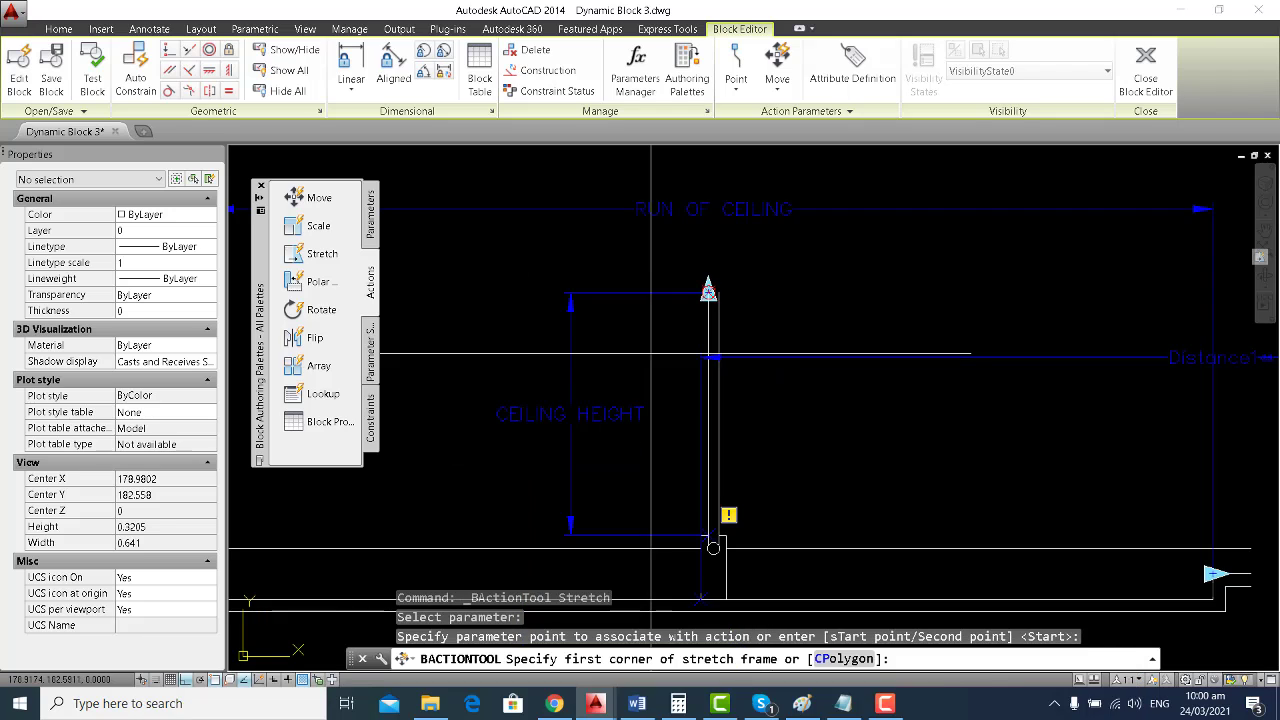
pyautogui.click(886, 237)
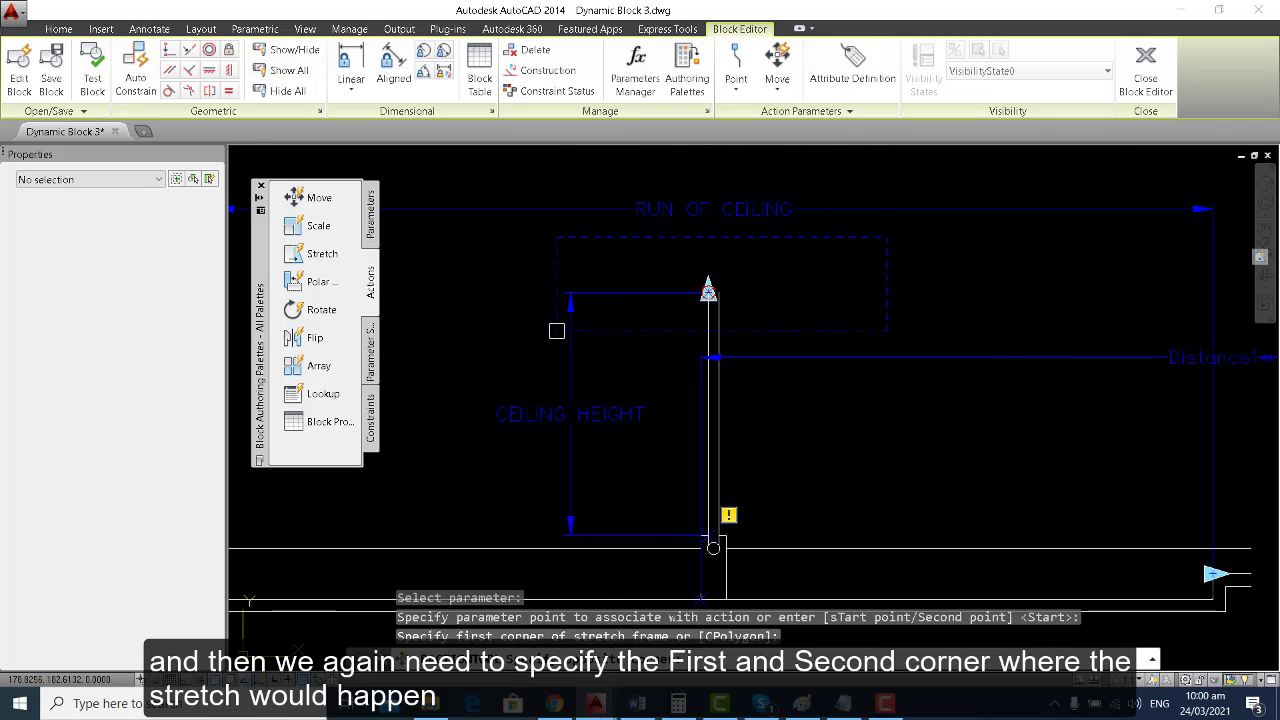
pyautogui.click(557, 330)
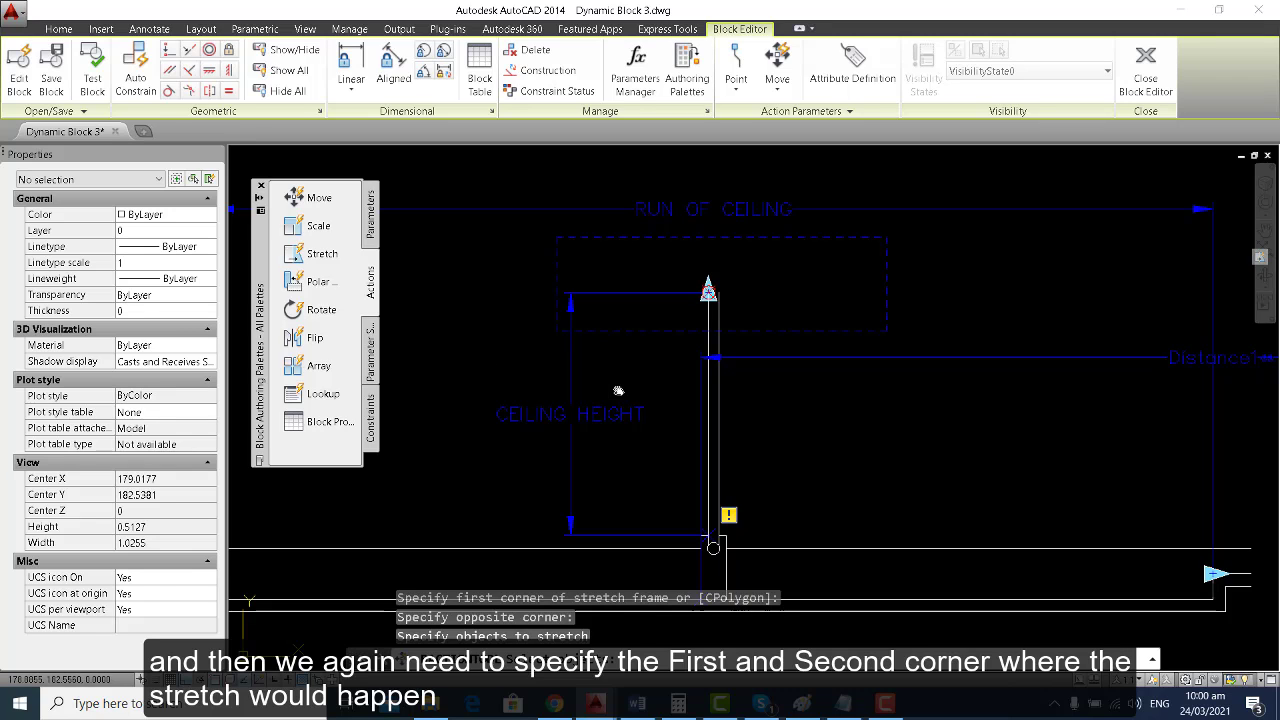
pyautogui.scroll(-1, 618, 390)
pyautogui.moveTo(670, 352); pyautogui.dragTo(675, 382, button='middle')
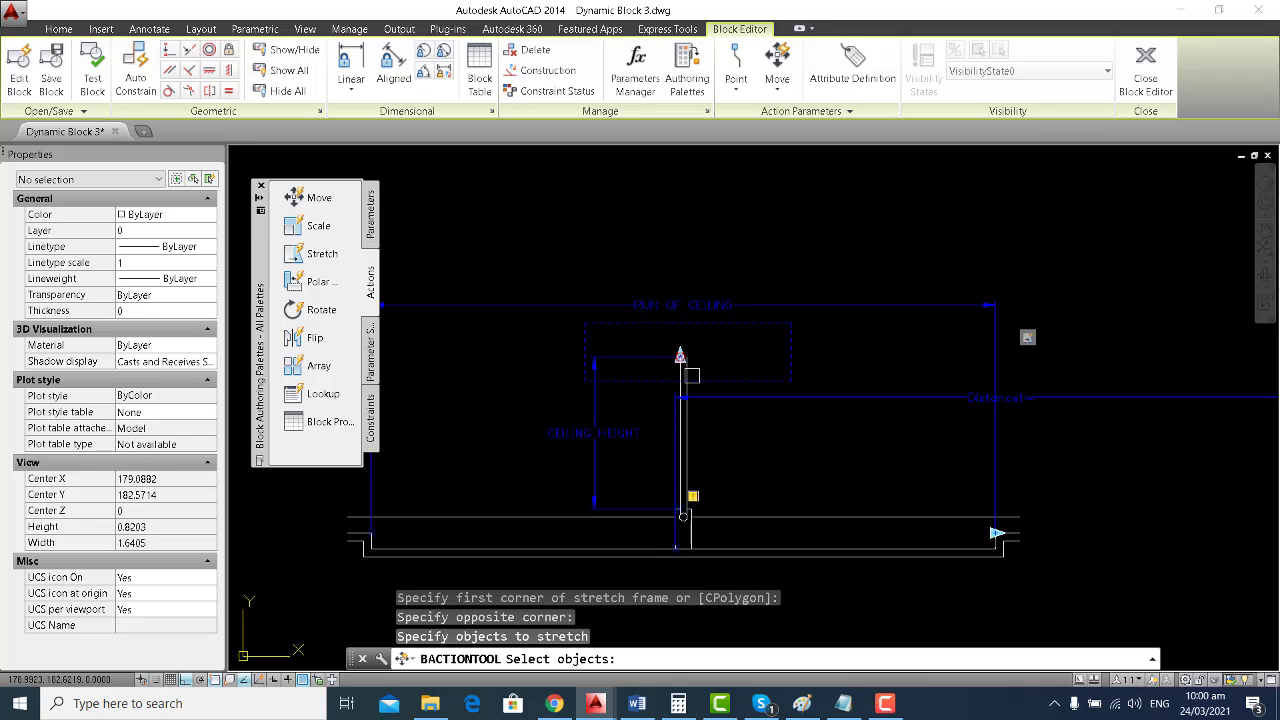
pyautogui.scroll(1, 692, 374)
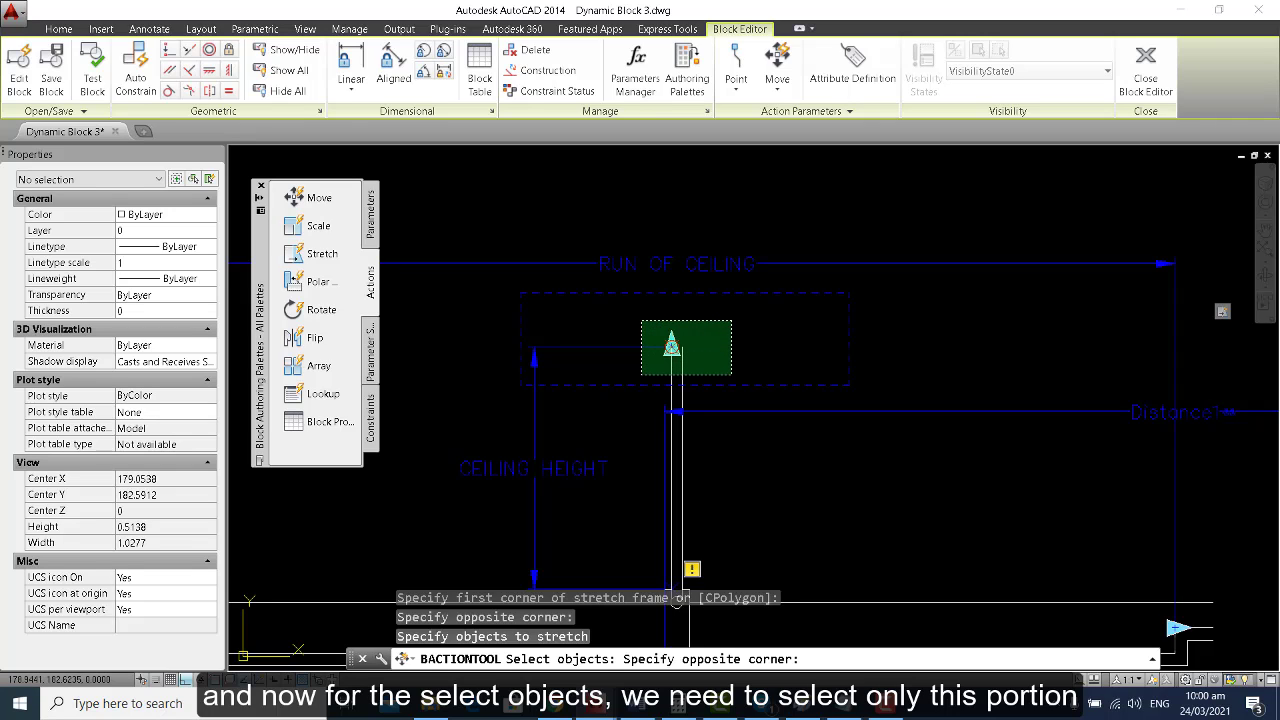
pyautogui.click(641, 375)
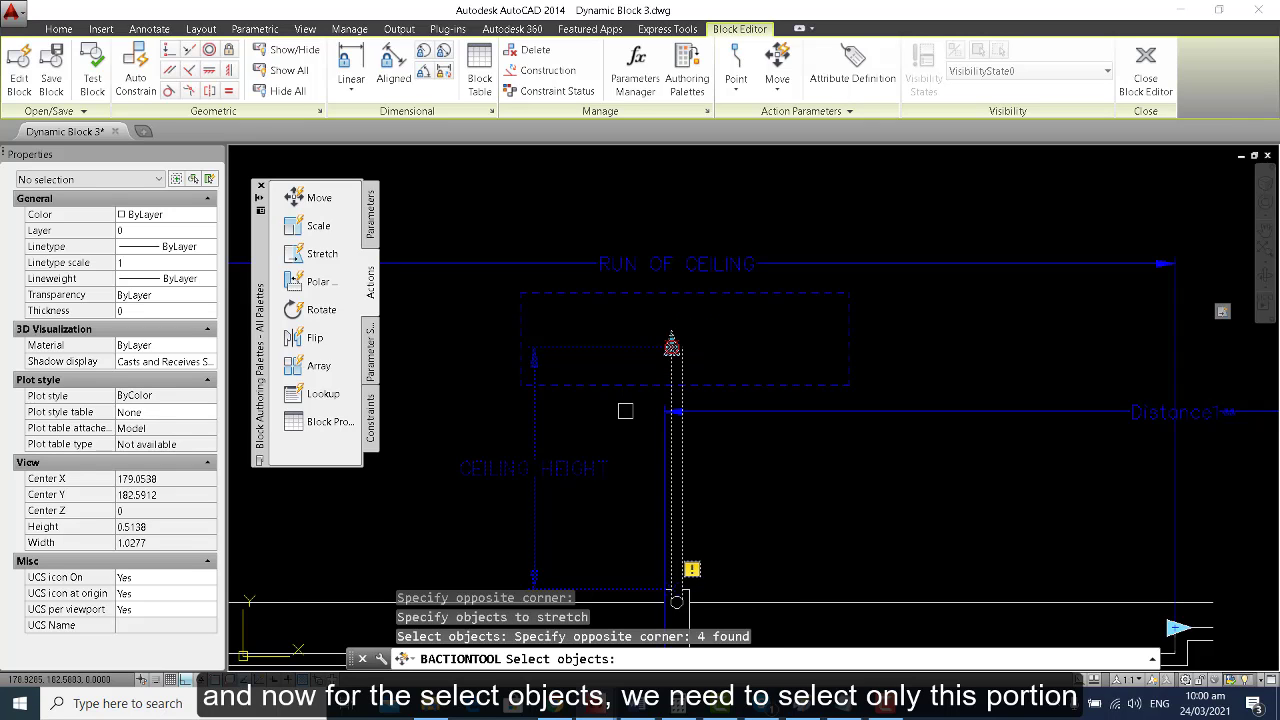
pyautogui.scroll(-2, 625, 411)
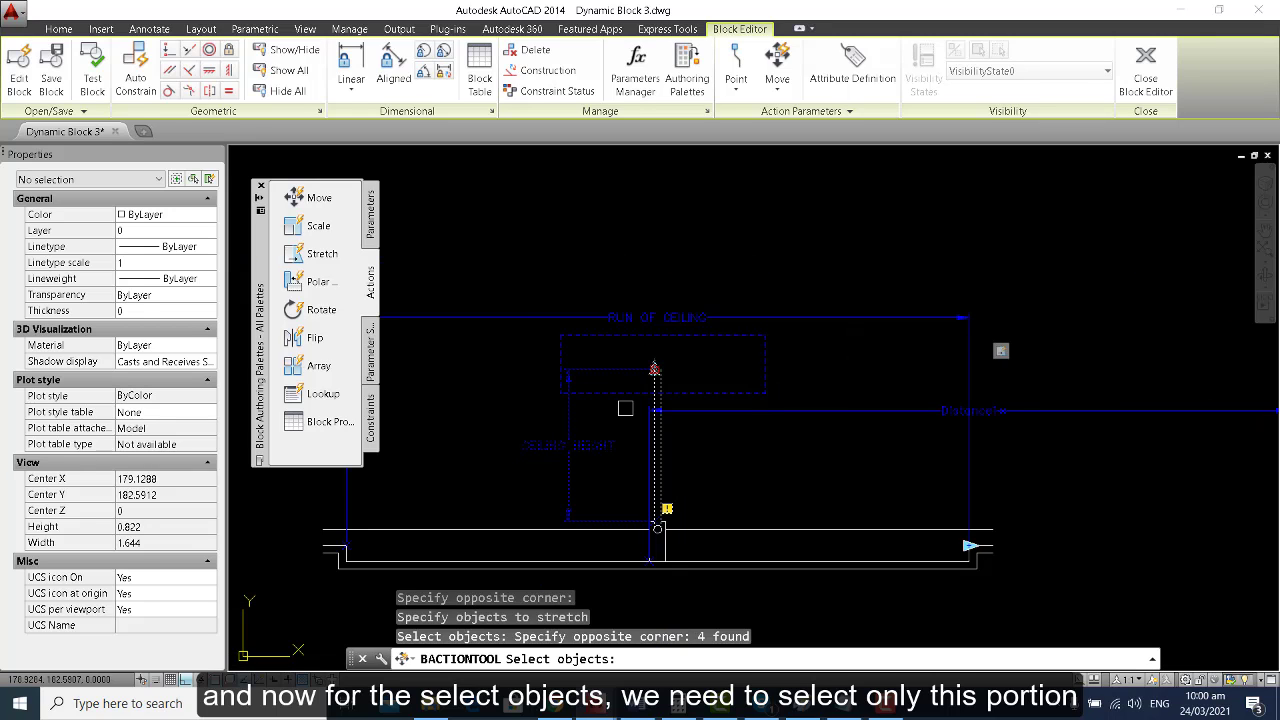
pyautogui.press('Return')
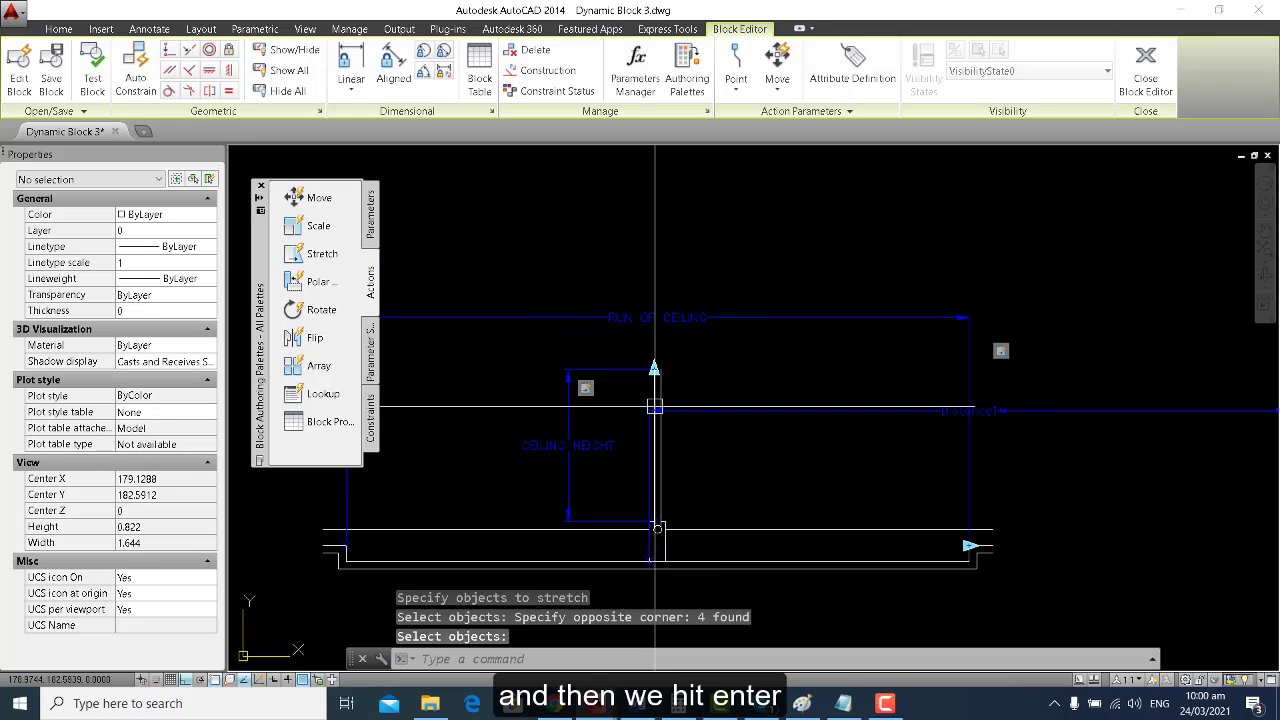
# Open the CEILING SECTION block in the test window and stretch its ceiling run to 2.976 for three furrings.
pyautogui.scroll(-2, 694, 443)
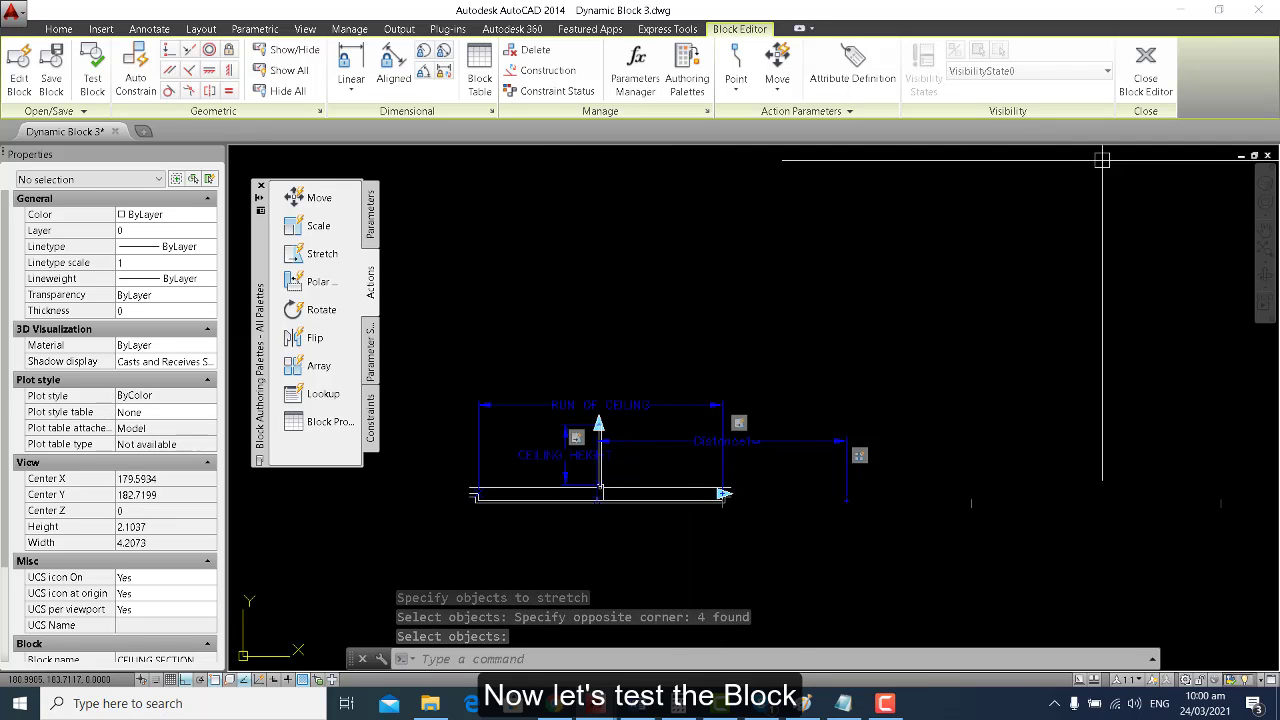
pyautogui.click(92, 72)
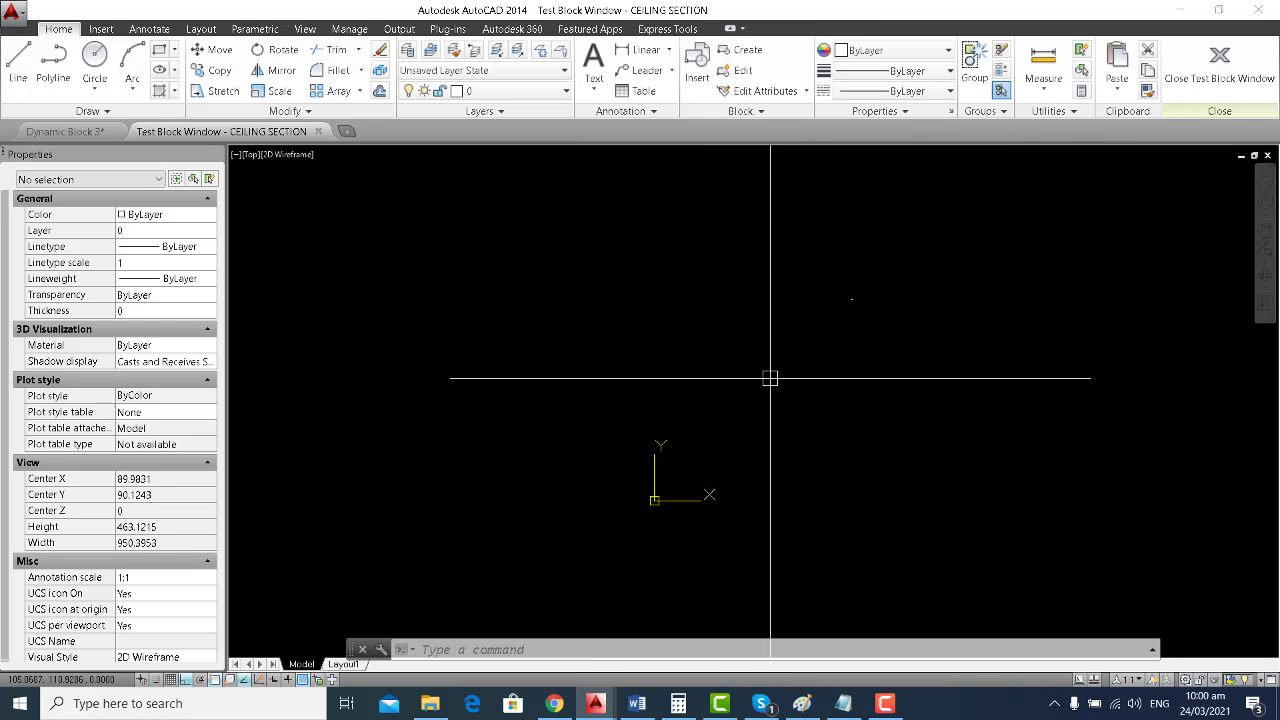
pyautogui.write('z')
pyautogui.press('Return')
pyautogui.write('e')
pyautogui.press('Return')
pyautogui.scroll(-5, 765, 390)
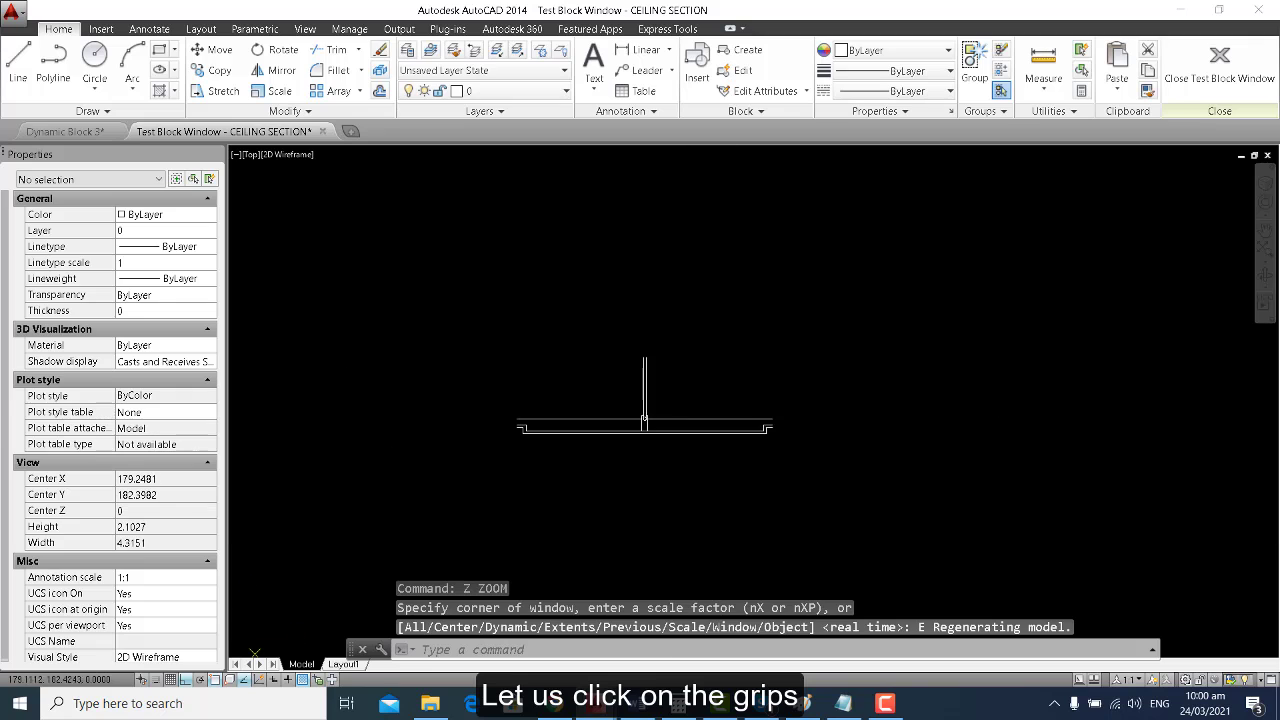
pyautogui.click(677, 432)
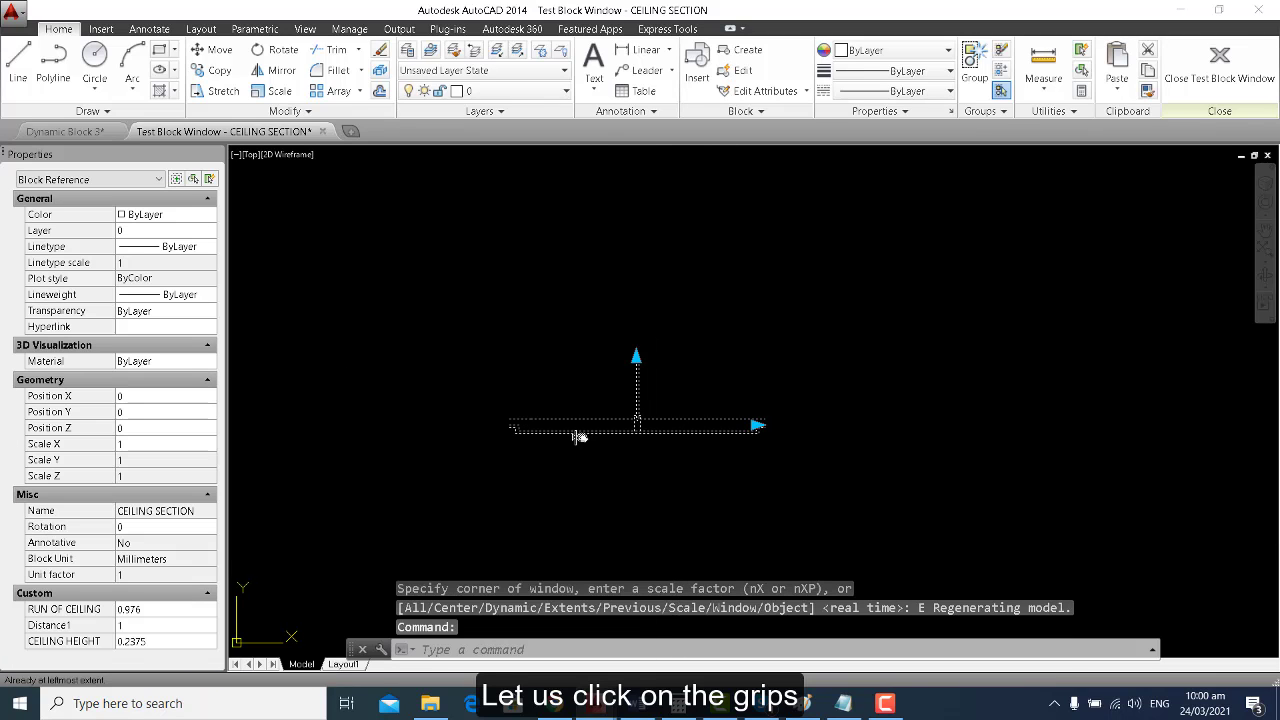
pyautogui.click(756, 426)
pyautogui.click(1180, 541)
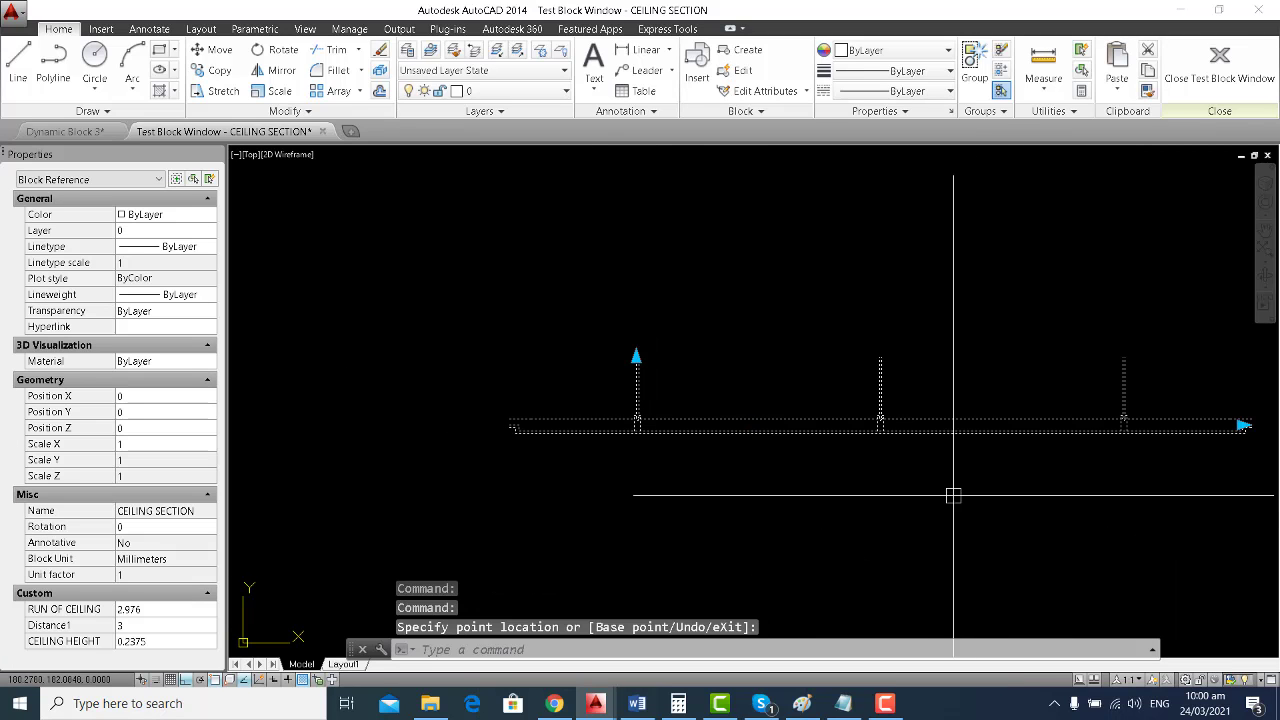
# Test the furring height grip by stretching it upward twice, to a ceiling height of about 1.2.
pyautogui.click(634, 378)
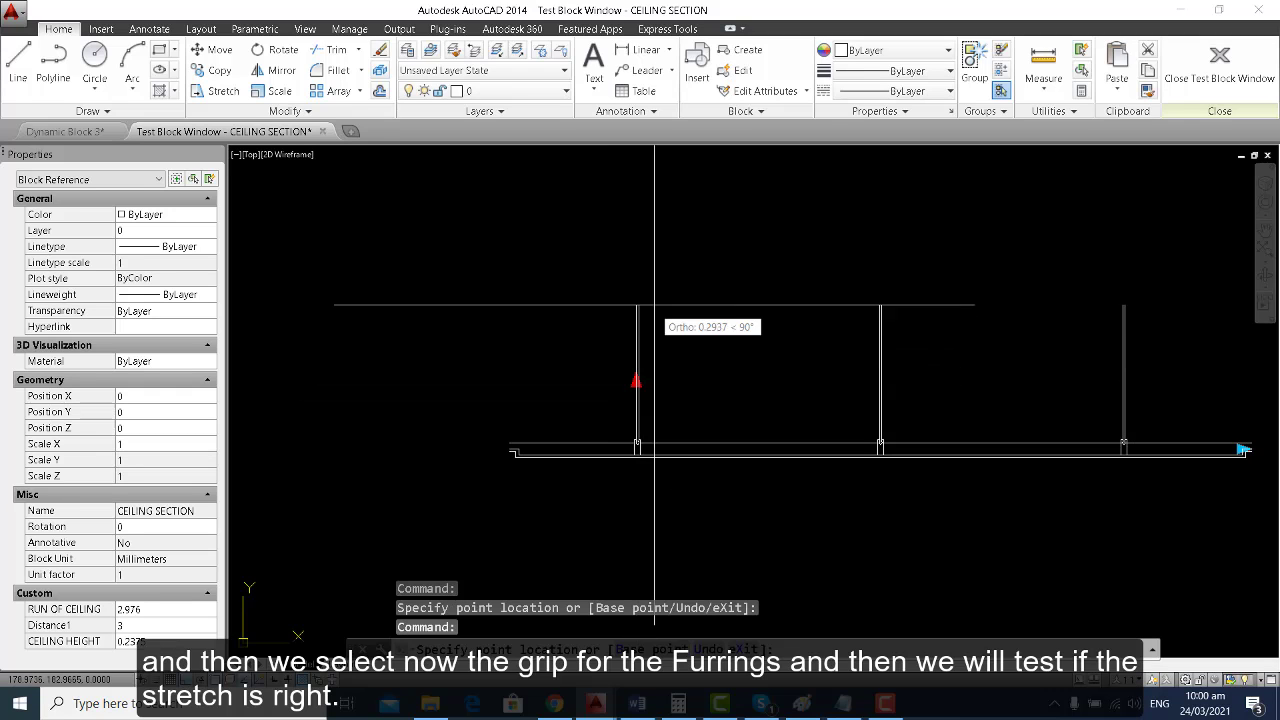
pyautogui.click(659, 260)
pyautogui.moveTo(705, 478); pyautogui.dragTo(705, 507, button='middle')
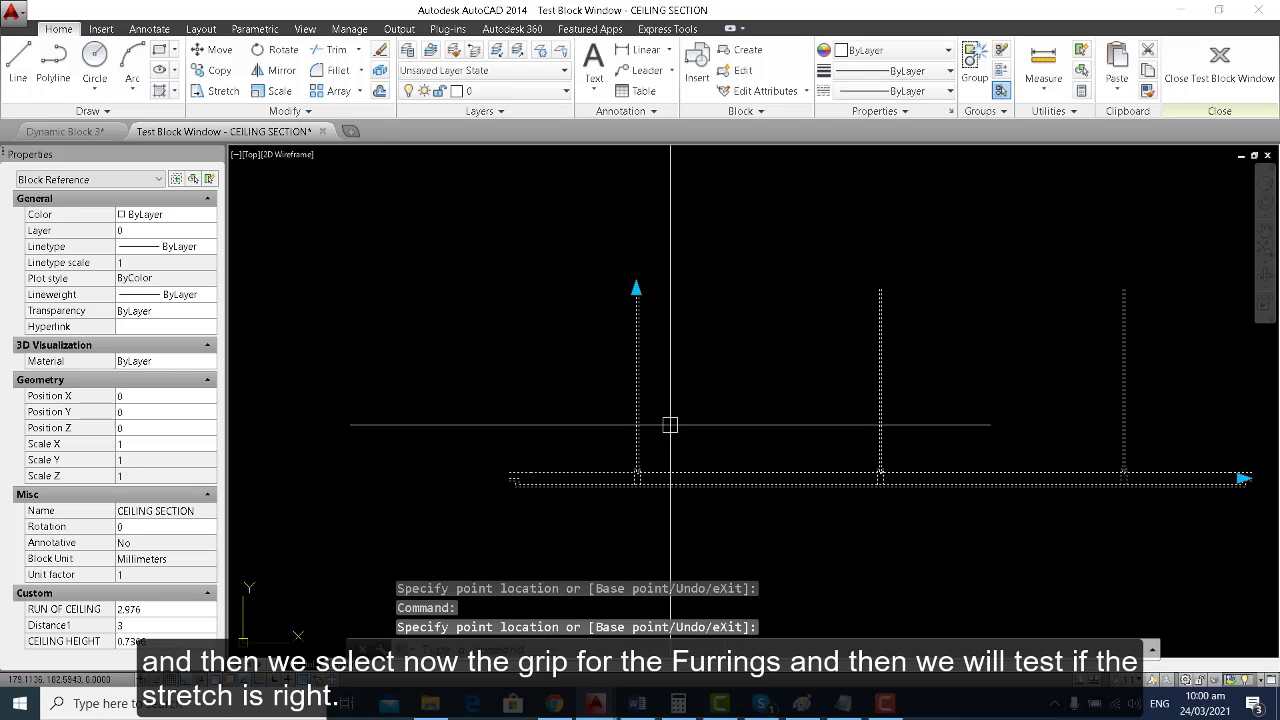
pyautogui.click(637, 289)
pyautogui.click(647, 172)
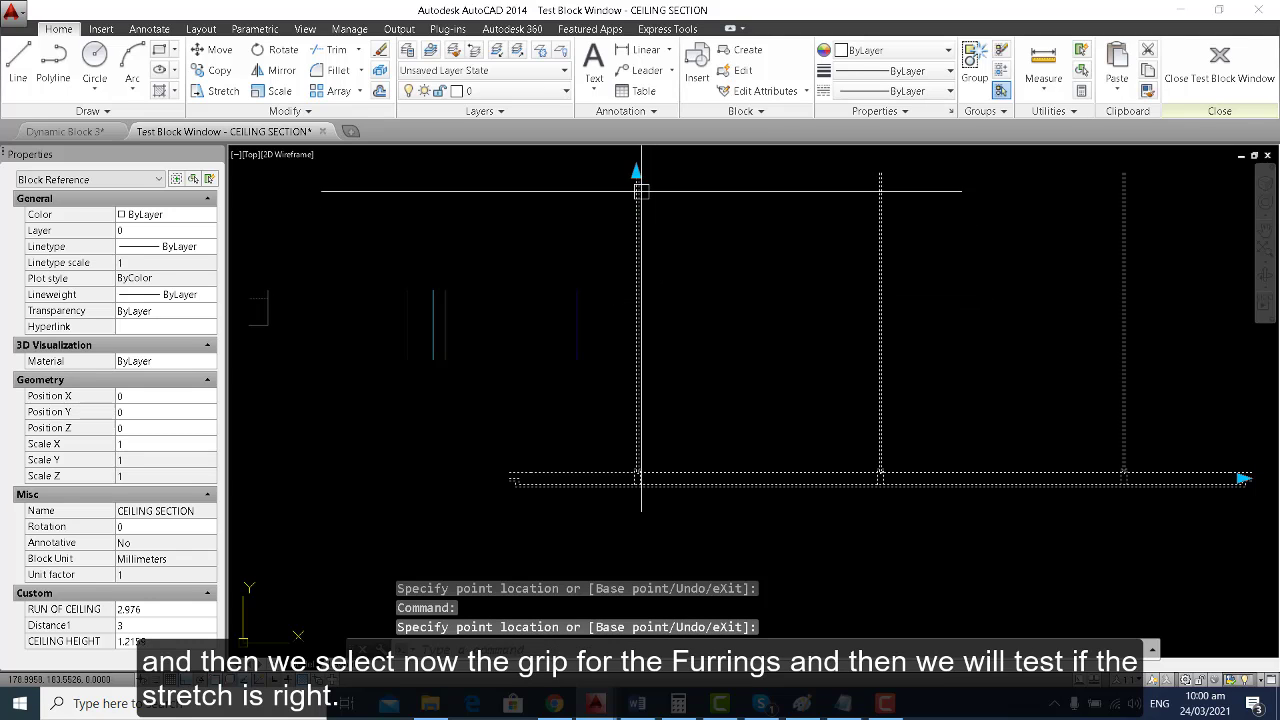
# Shorten the furrings to a ceiling height of about 0.16, lengthen them again, and close the block test.
pyautogui.click(633, 163)
pyautogui.click(634, 171)
pyautogui.click(636, 172)
pyautogui.click(691, 429)
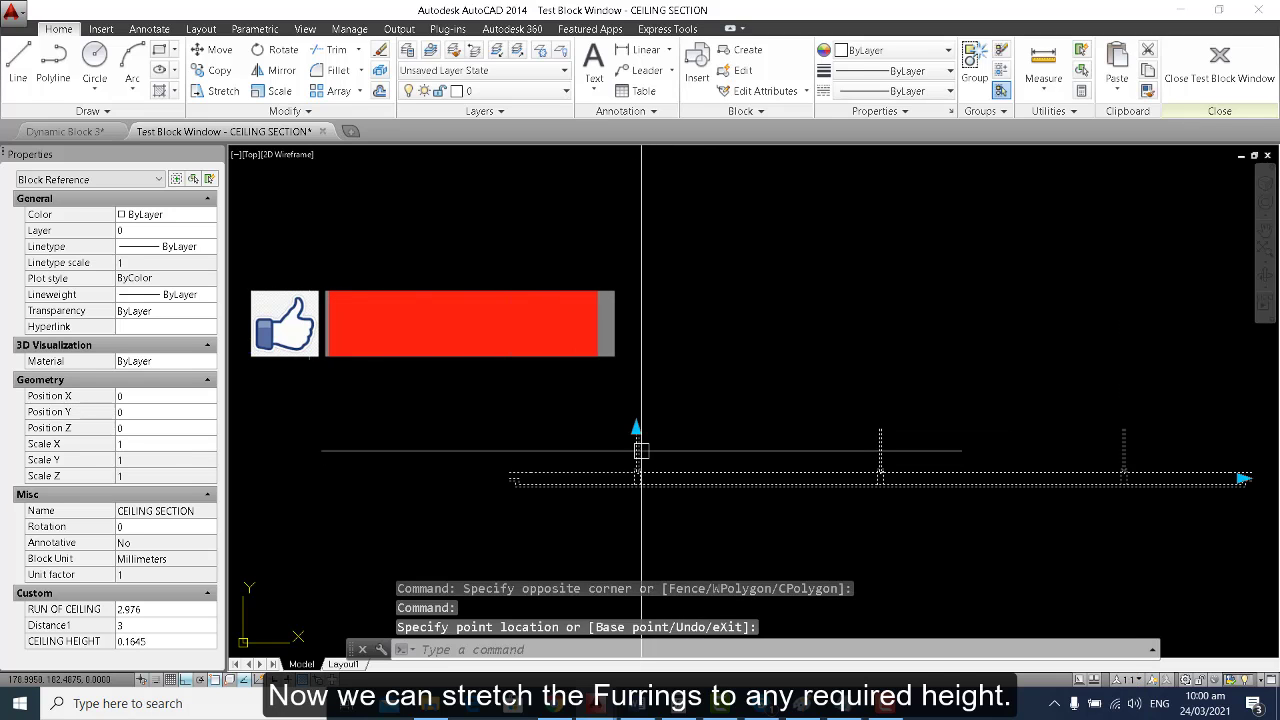
pyautogui.click(636, 429)
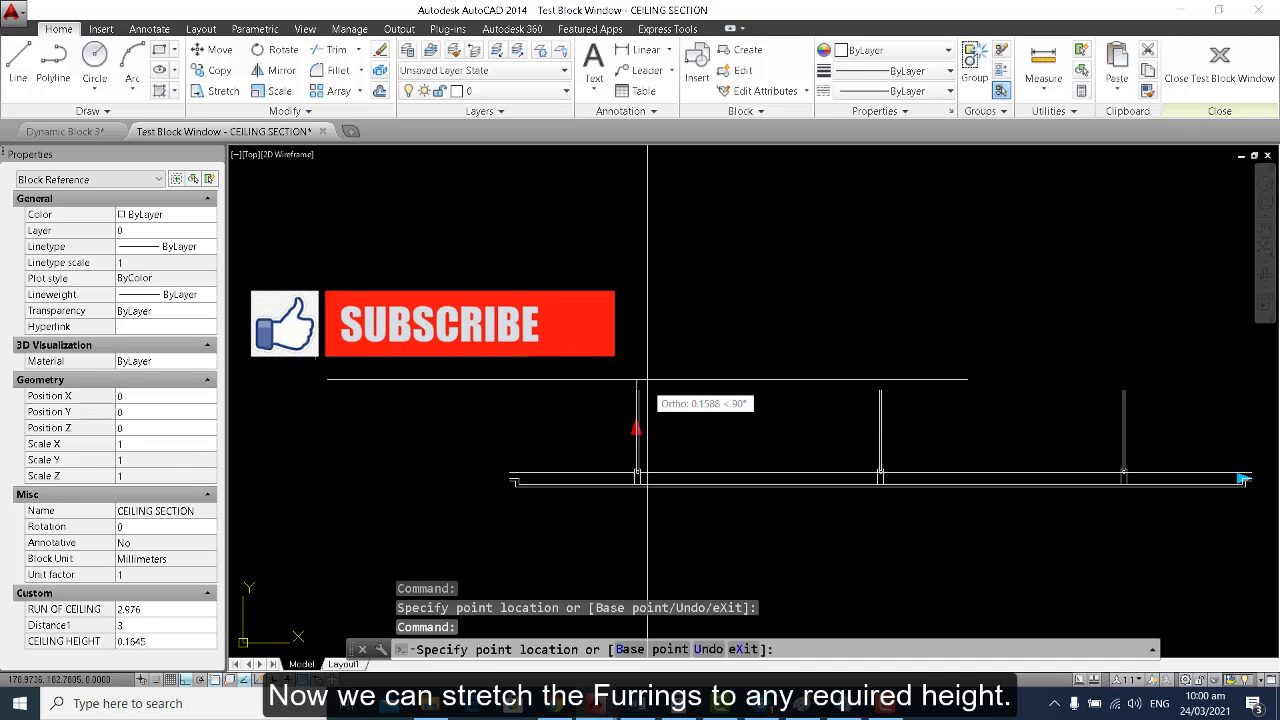
pyautogui.click(660, 459)
pyautogui.press('Escape')
pyautogui.write('z')
pyautogui.press('Return')
pyautogui.write('e')
pyautogui.press('Return')
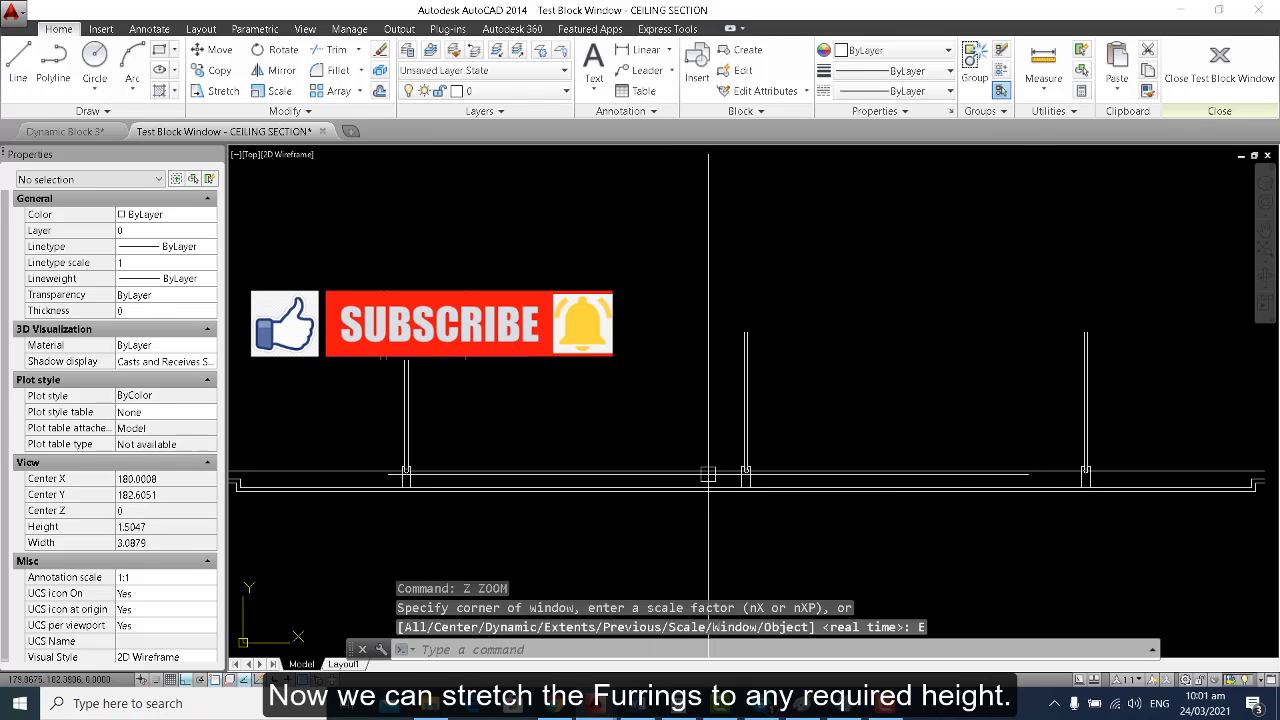
pyautogui.click(1206, 87)
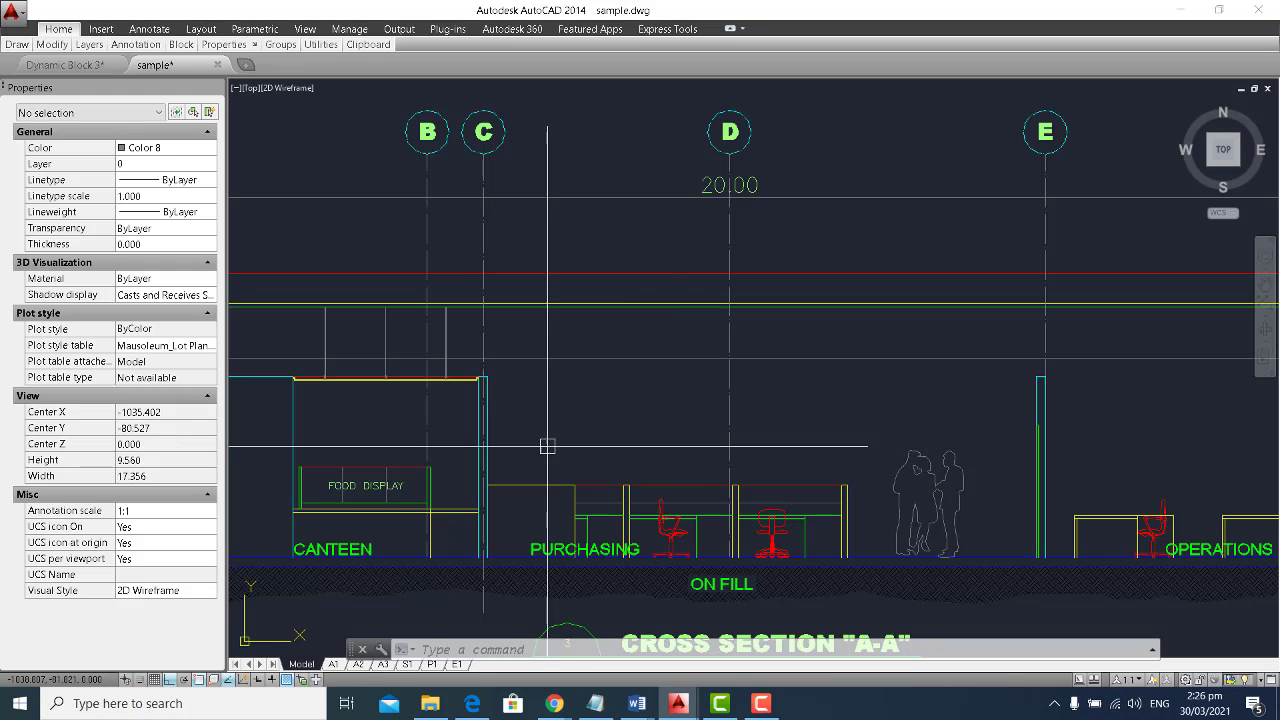
# Paste the ceiling block into sample.dwg's cross section, with its left end at the top of the wall near grid C.
pyautogui.scroll(3, 560, 430)
pyautogui.press('i')
pyautogui.press('Return')
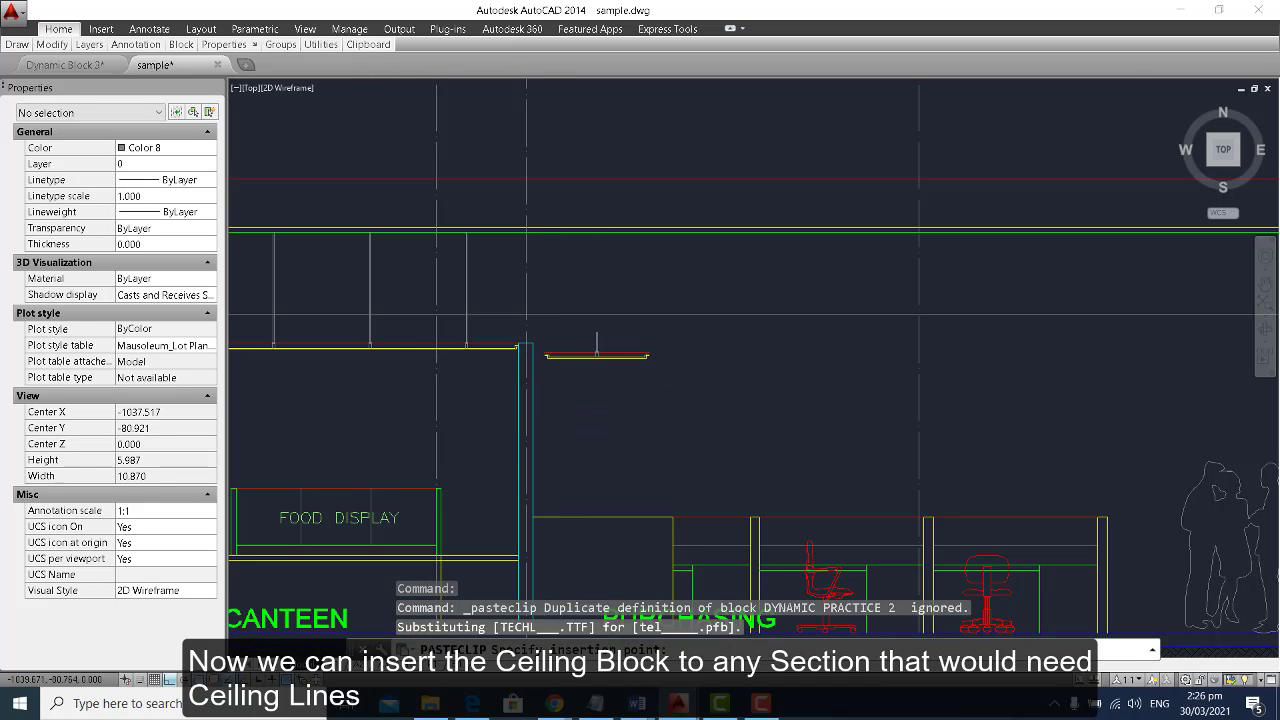
pyautogui.scroll(2, 530, 344)
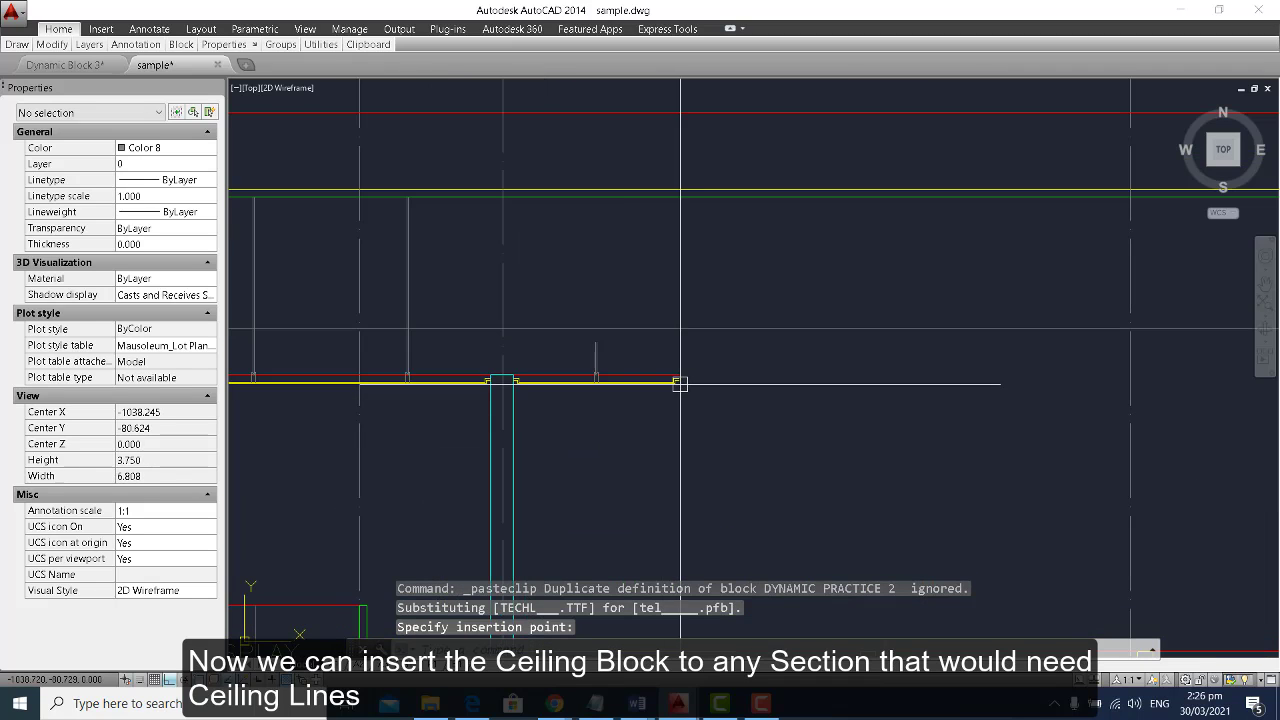
# Stretch the pasted ceiling block over the Purchasing area to the wall at grid E, giving a 9.000 run.
pyautogui.click(677, 380)
pyautogui.scroll(1, 646, 418)
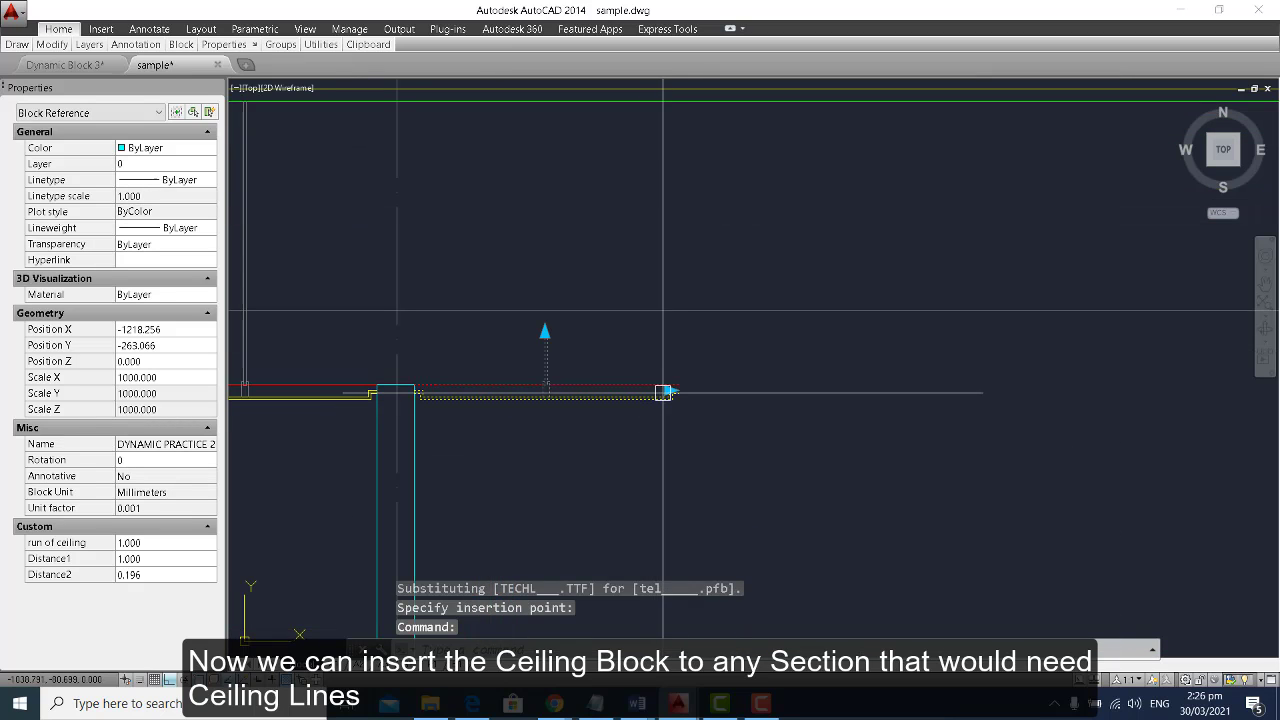
pyautogui.click(670, 391)
pyautogui.scroll(-1, 820, 438)
pyautogui.moveTo(884, 433); pyautogui.dragTo(642, 433, button='middle')
pyautogui.moveTo(1010, 469); pyautogui.dragTo(713, 466, button='middle')
pyautogui.moveTo(1083, 477); pyautogui.dragTo(1208, 485, button='middle')
pyautogui.scroll(1, 953, 446)
pyautogui.click(1007, 383)
pyautogui.scroll(-1, 900, 485)
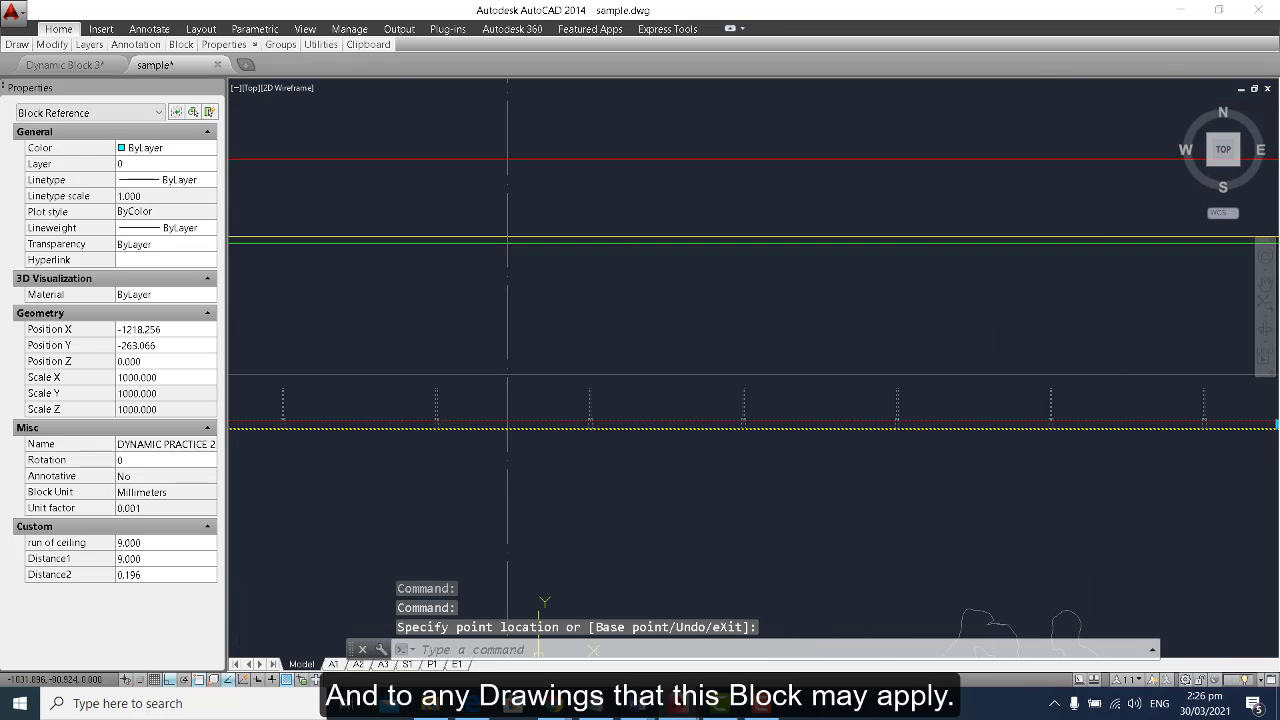
# Stretch the Purchasing ceiling's furrings up to the green line above and deselect the block.
pyautogui.click(440, 434)
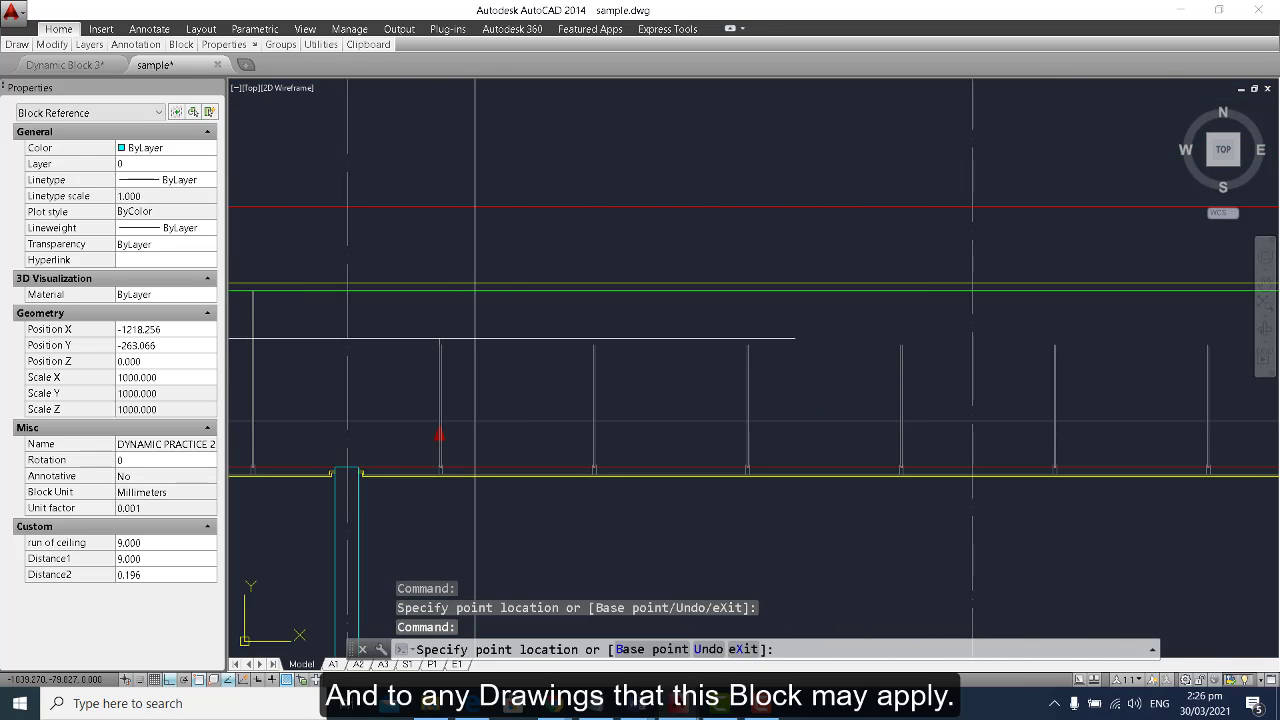
pyautogui.press('Escape')
pyautogui.press('Escape')
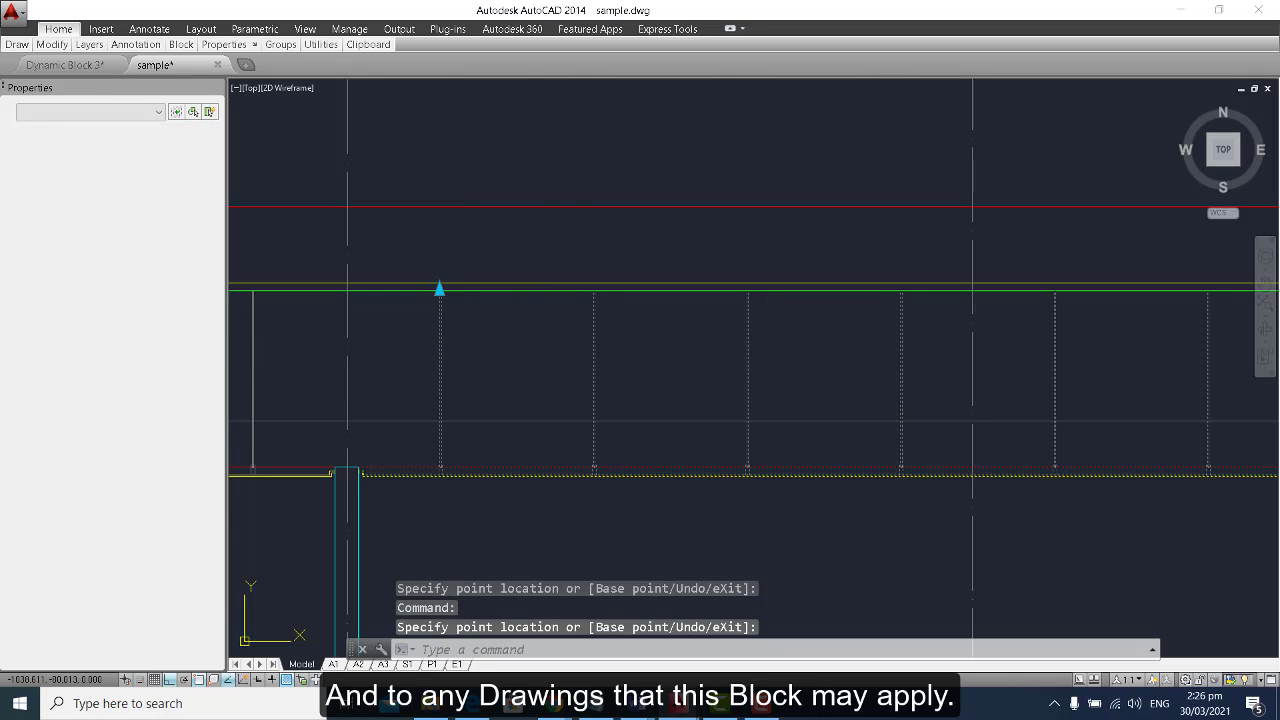
# Paste another ceiling block for the Operations area, with its left end at the top corner of the wall at grid E.
pyautogui.scroll(-2, 573, 376)
pyautogui.moveTo(654, 398); pyautogui.dragTo(581, 394, button='middle')
pyautogui.moveTo(901, 460)
pyautogui.mouseDown(button='middle')
pyautogui.moveTo(741, 460)
pyautogui.moveTo(897, 454)
pyautogui.mouseUp(button='middle')
pyautogui.scroll(1, 949, 465)
pyautogui.scroll(-1, 891, 451)
pyautogui.scroll(-1, 769, 434)
pyautogui.moveTo(775, 434)
pyautogui.mouseDown(button='middle')
pyautogui.moveTo(725, 377)
pyautogui.moveTo(734, 423)
pyautogui.moveTo(919, 444)
pyautogui.moveTo(570, 455)
pyautogui.mouseUp(button='middle')
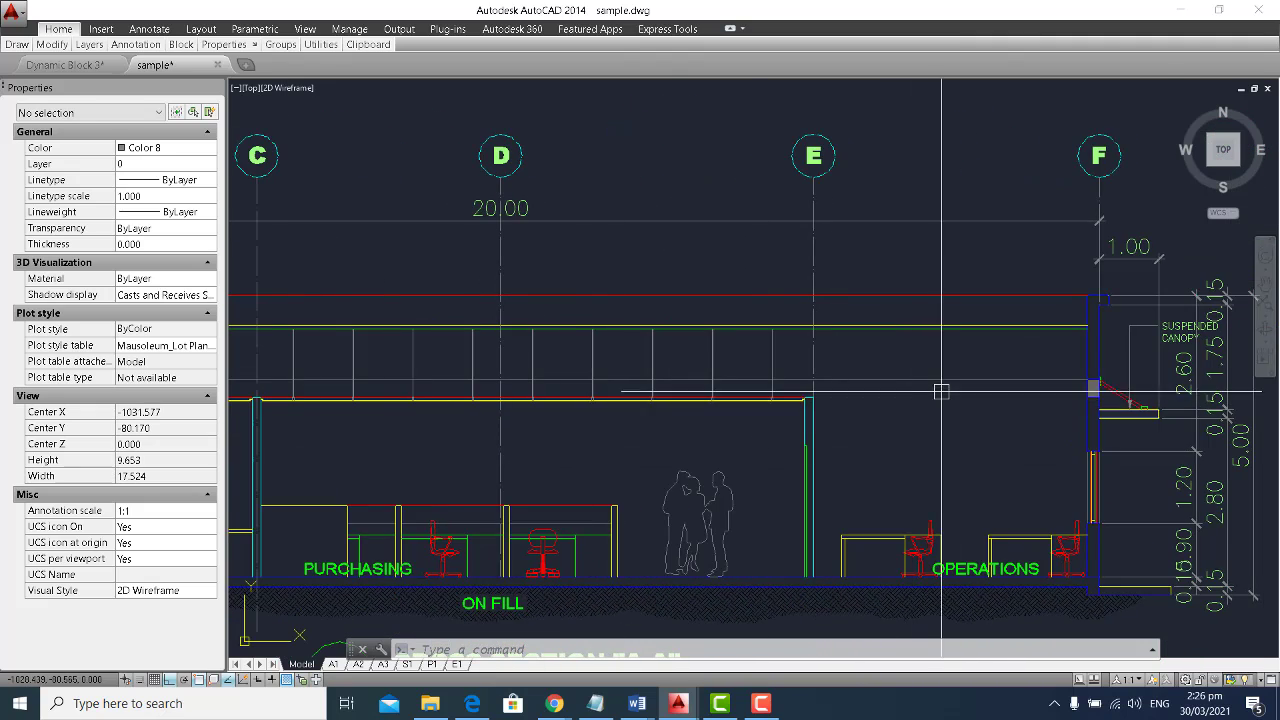
pyautogui.scroll(2, 936, 393)
pyautogui.hotkey('ctrl', 'v')
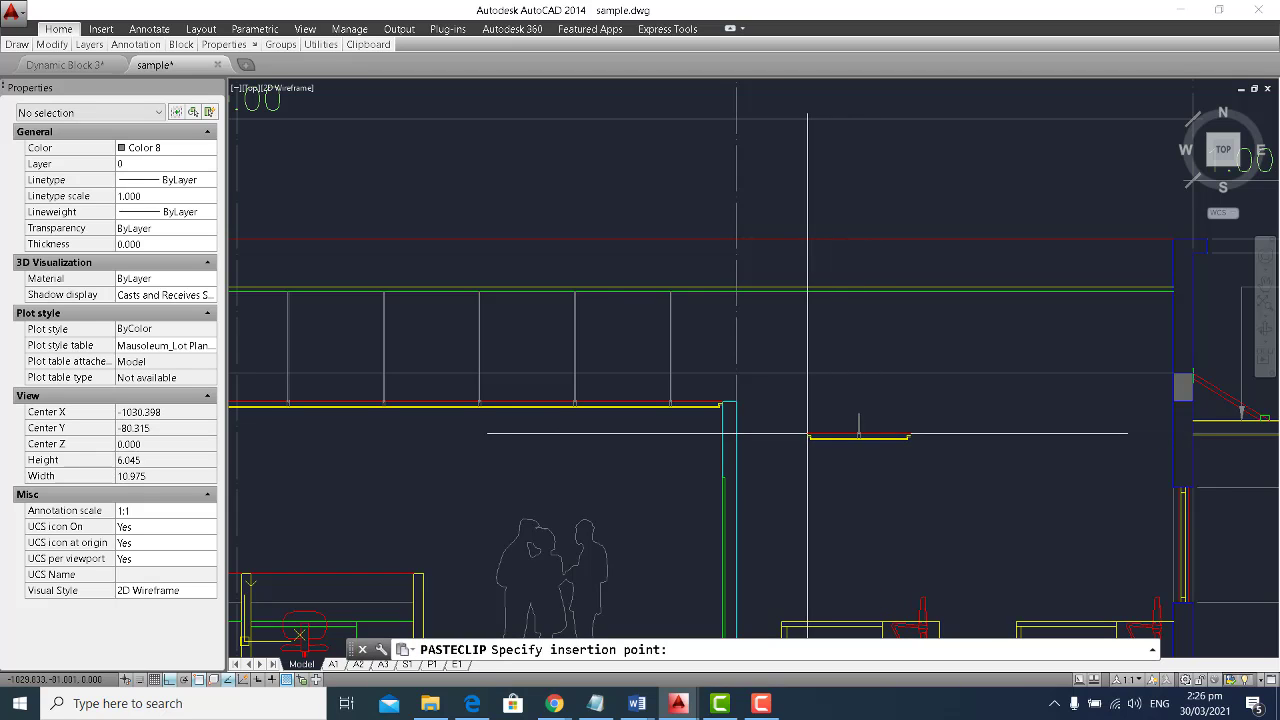
pyautogui.scroll(6, 748, 410)
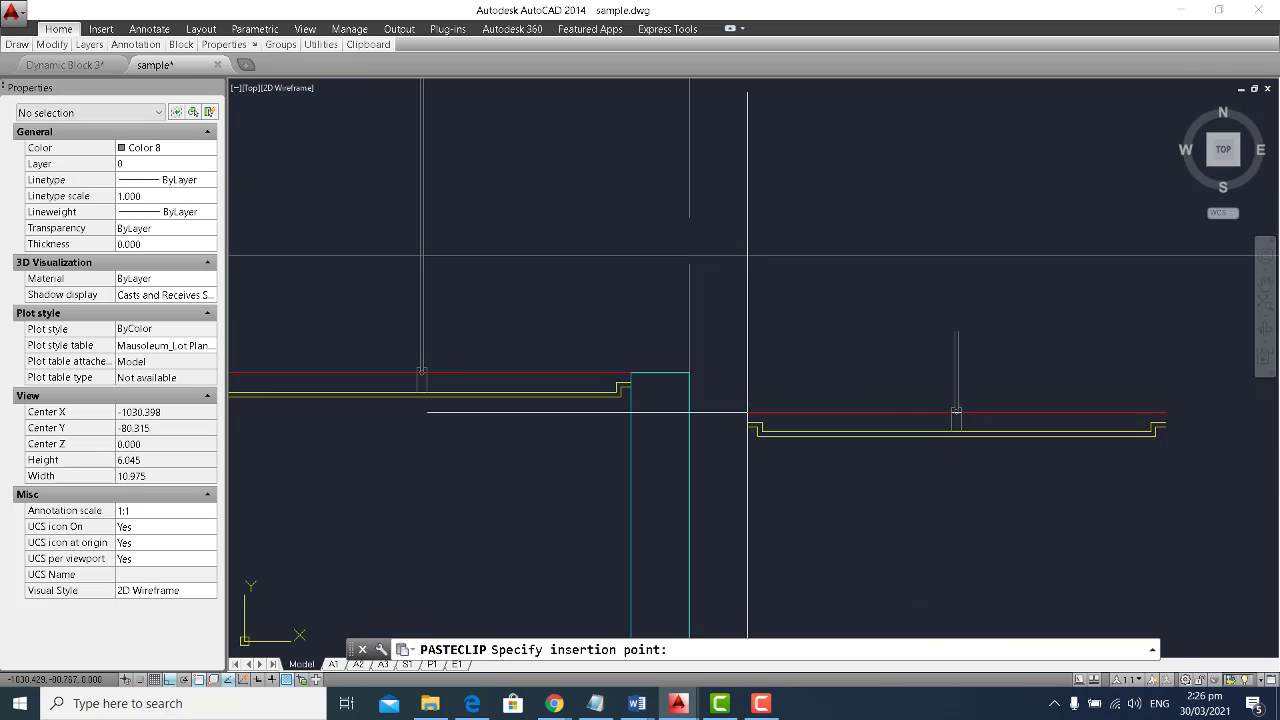
pyautogui.click(689, 372)
# Stretch the Operations ceiling block away from the grid E wall to a 2.000 run.
pyautogui.moveTo(1123, 402); pyautogui.dragTo(914, 463, button='middle')
pyautogui.click(885, 445)
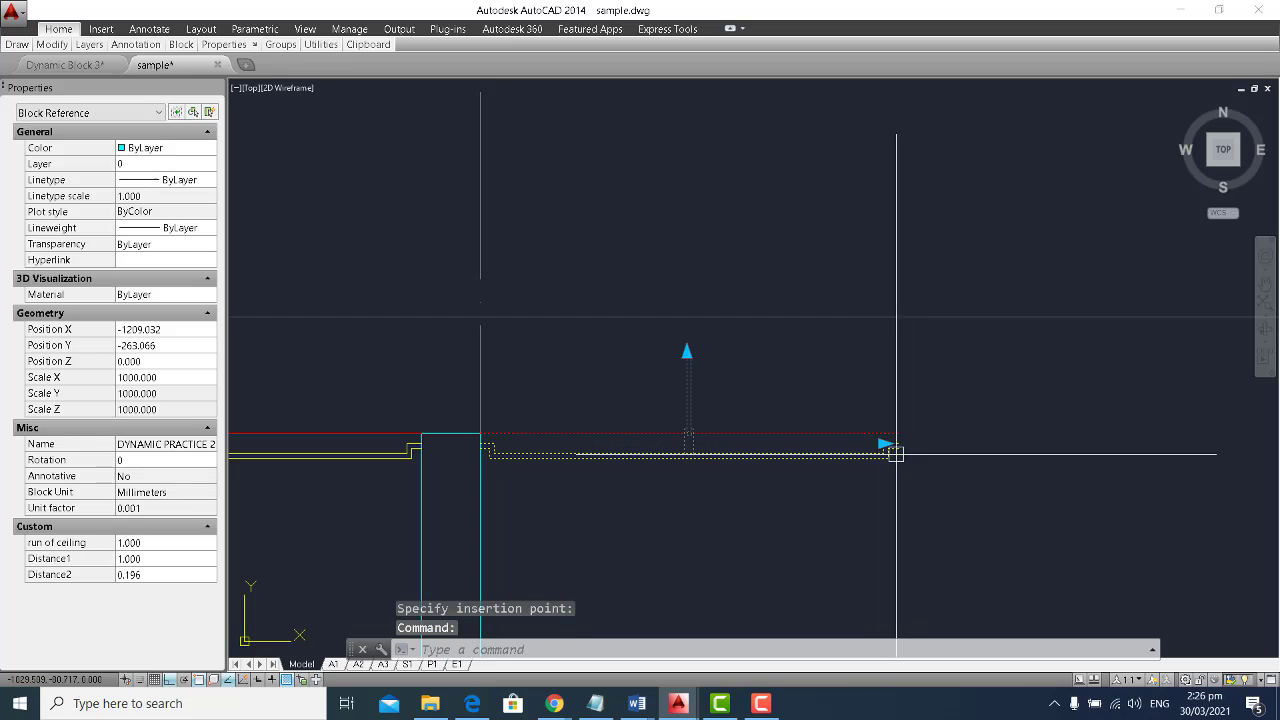
pyautogui.click(884, 444)
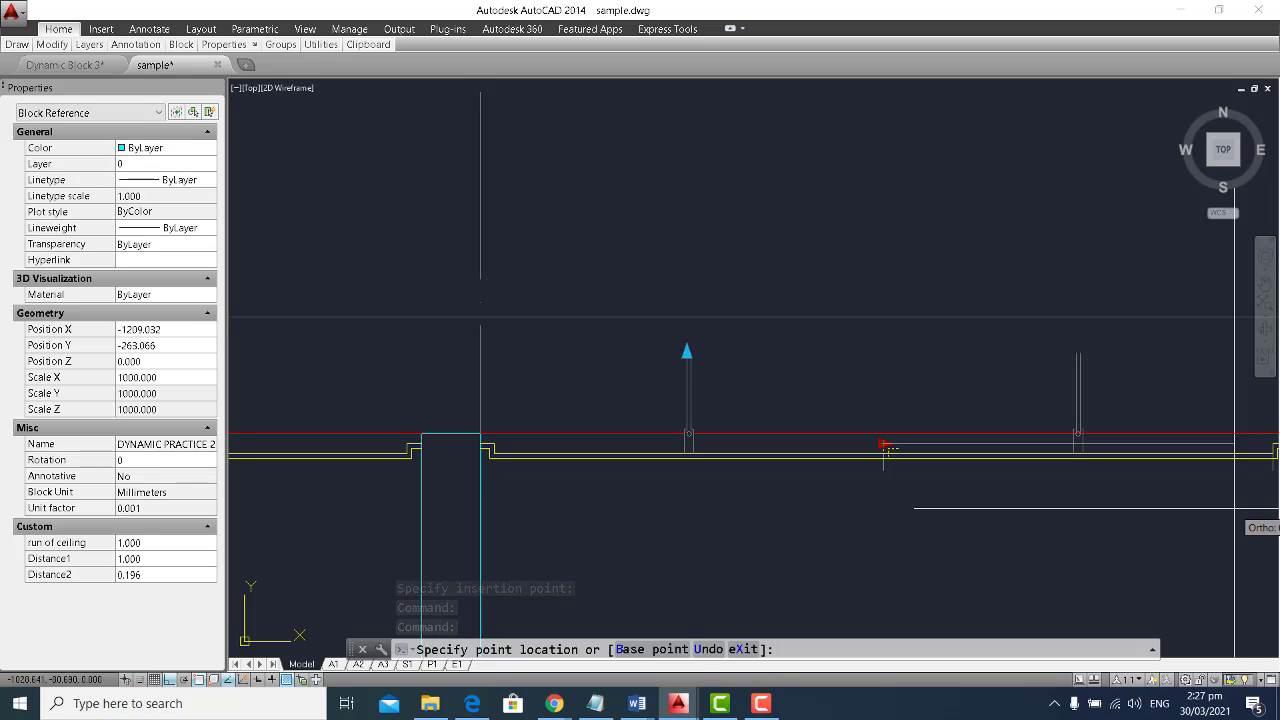
pyautogui.click(887, 448)
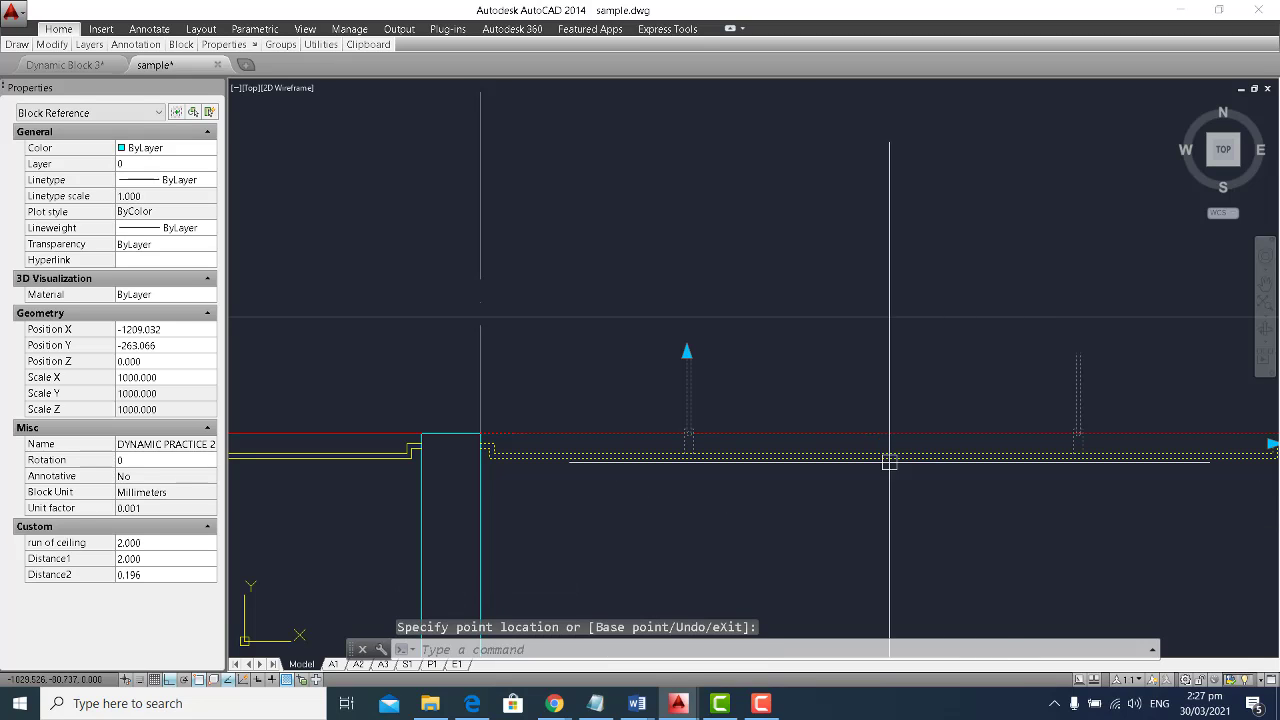
# Stretch the Operations ceiling's furrings up to the green line above and extend the ceiling to a 3.000 run.
pyautogui.click(687, 352)
pyautogui.moveTo(760, 164); pyautogui.dragTo(760, 223, button='middle')
pyautogui.scroll(-2, 751, 160)
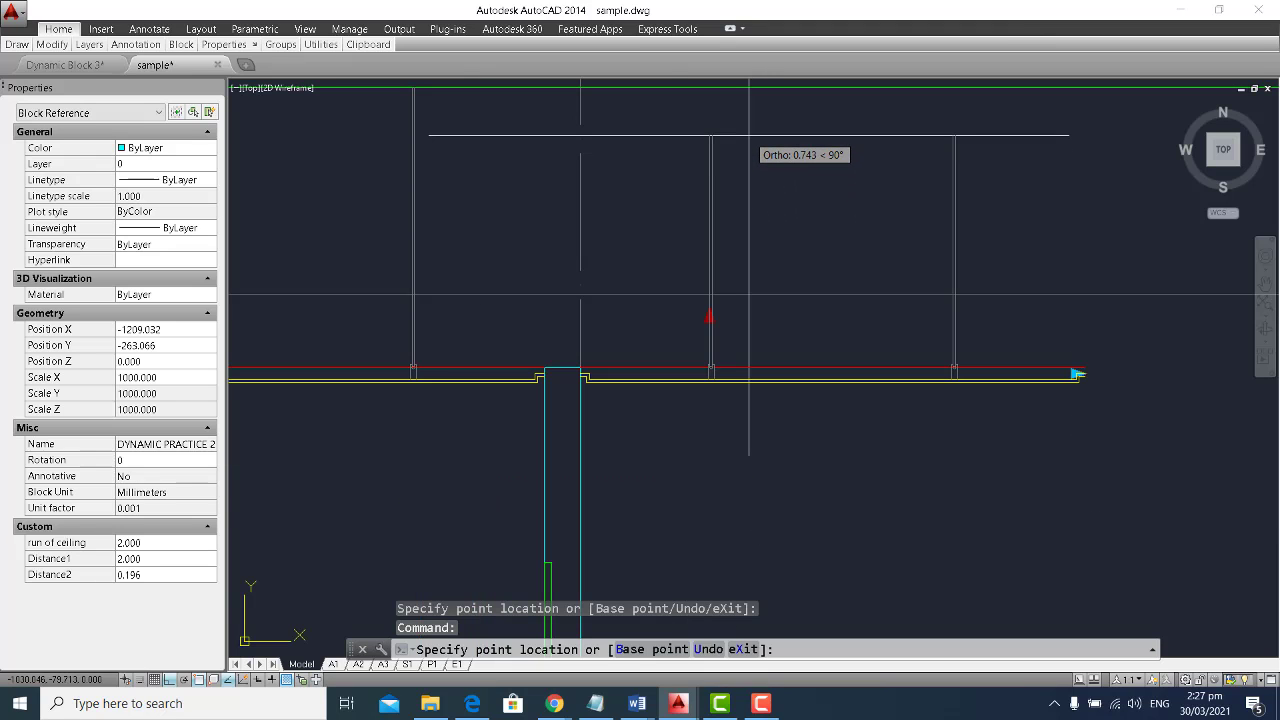
pyautogui.moveTo(756, 158); pyautogui.dragTo(769, 190, button='middle')
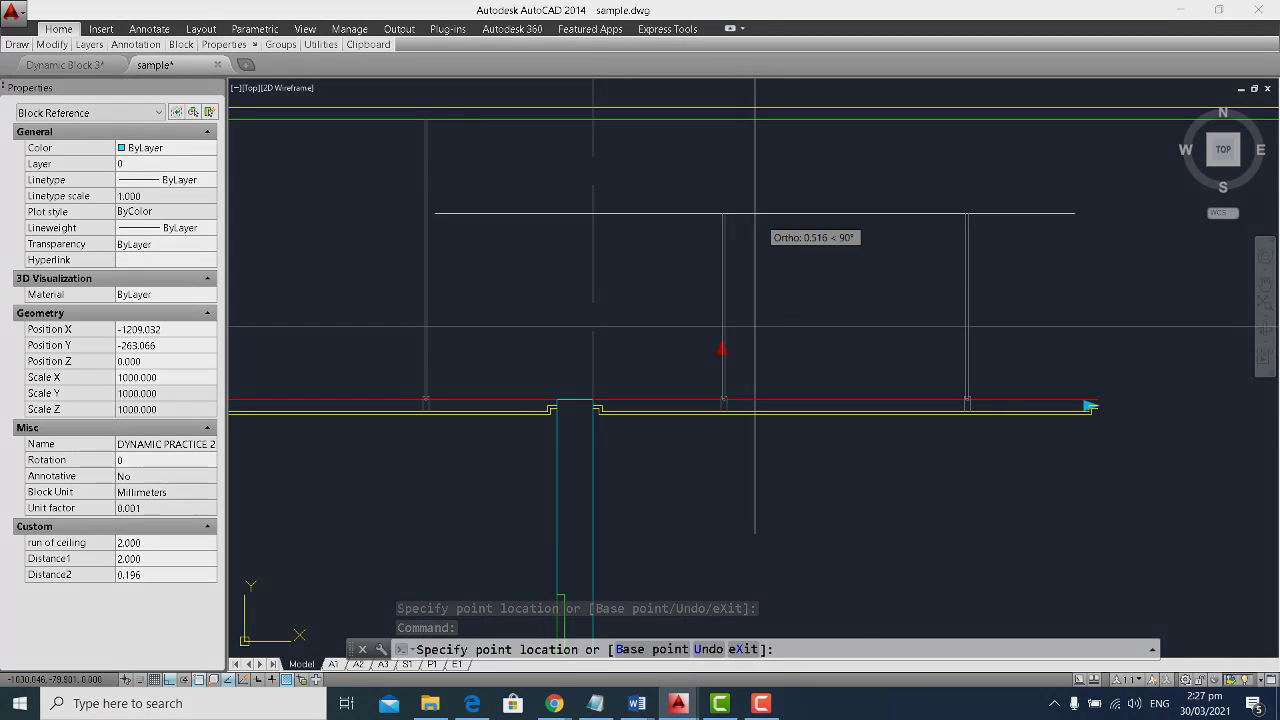
pyautogui.click(721, 117)
pyautogui.click(1089, 405)
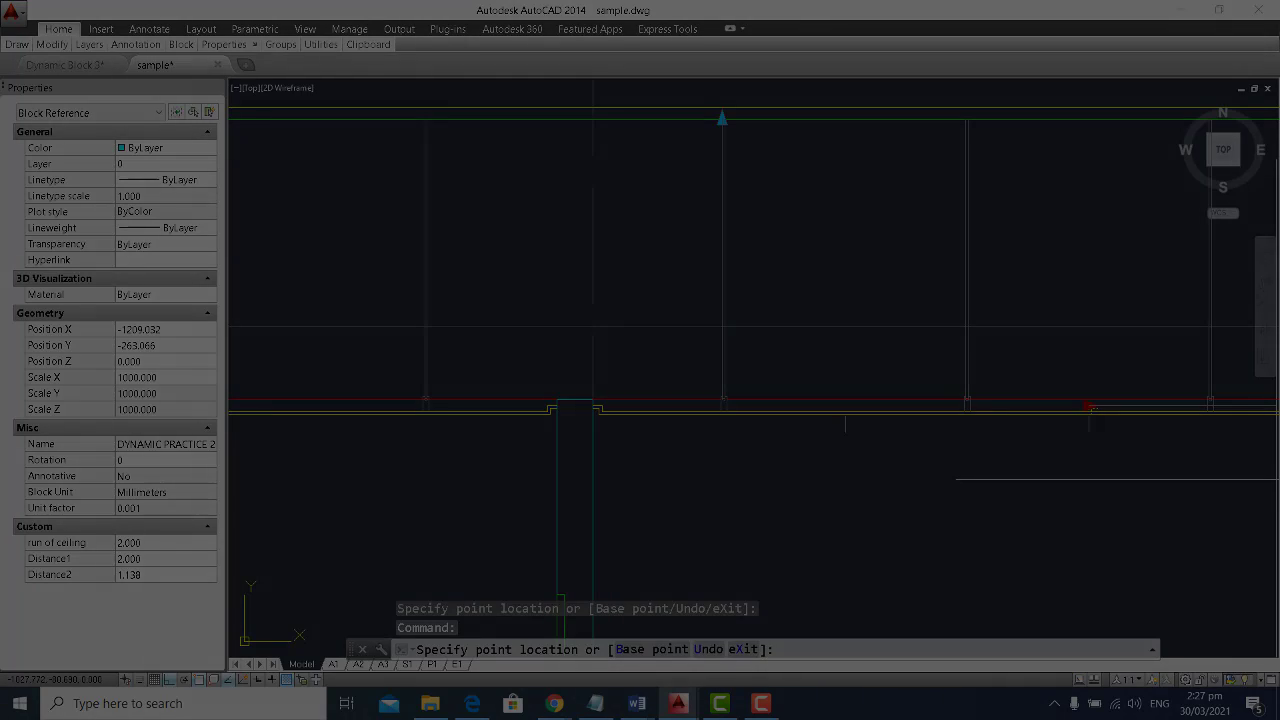
pyautogui.click(1089, 405)
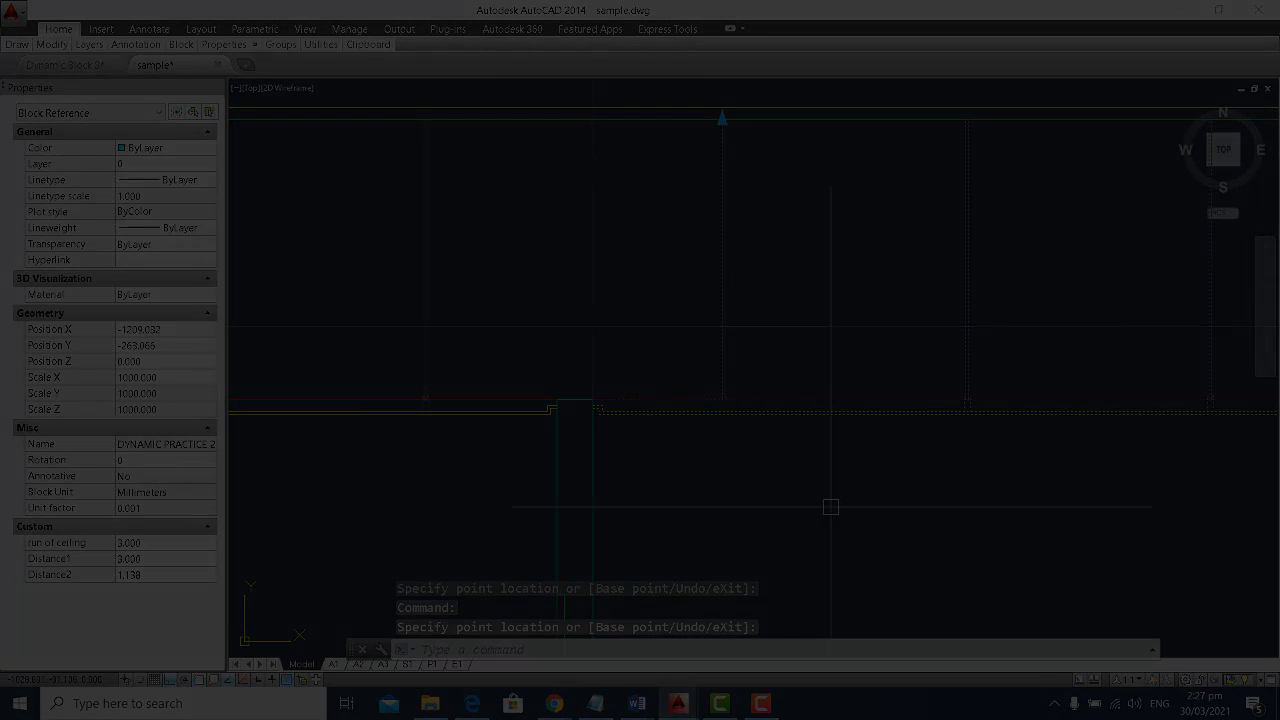